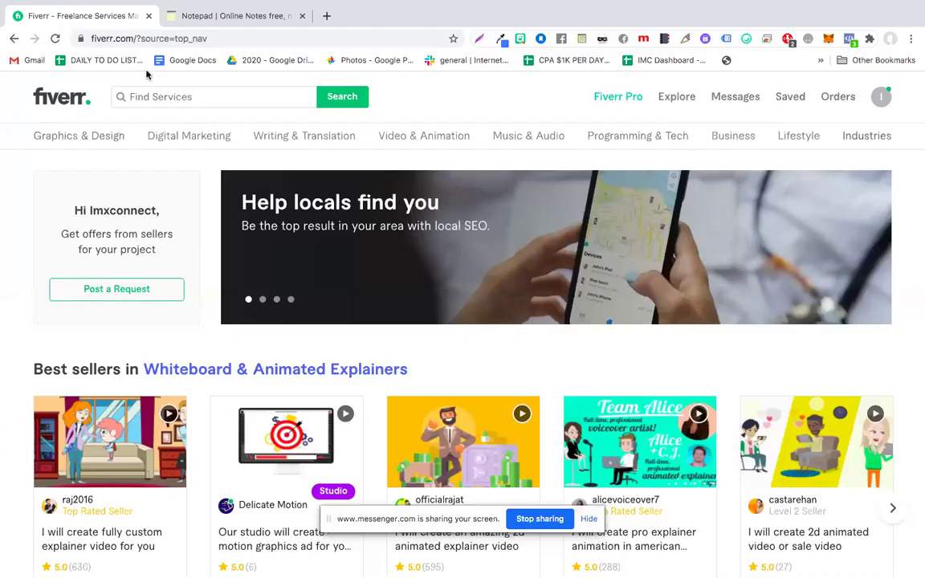
- On a new notepad line, type 'How you can Do your Research on Fiverr', fixing typos
left_click(201, 17)
key("Down")
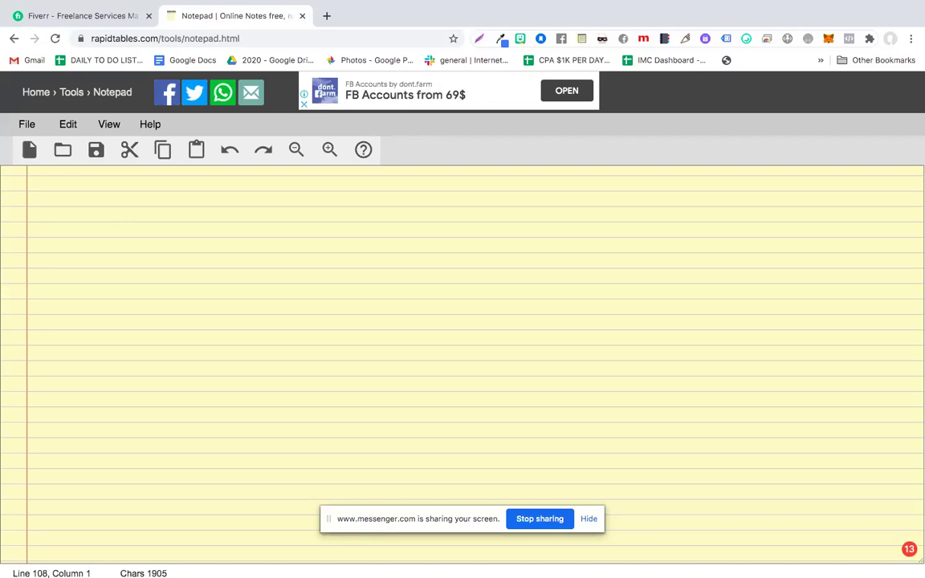
type("How you can")
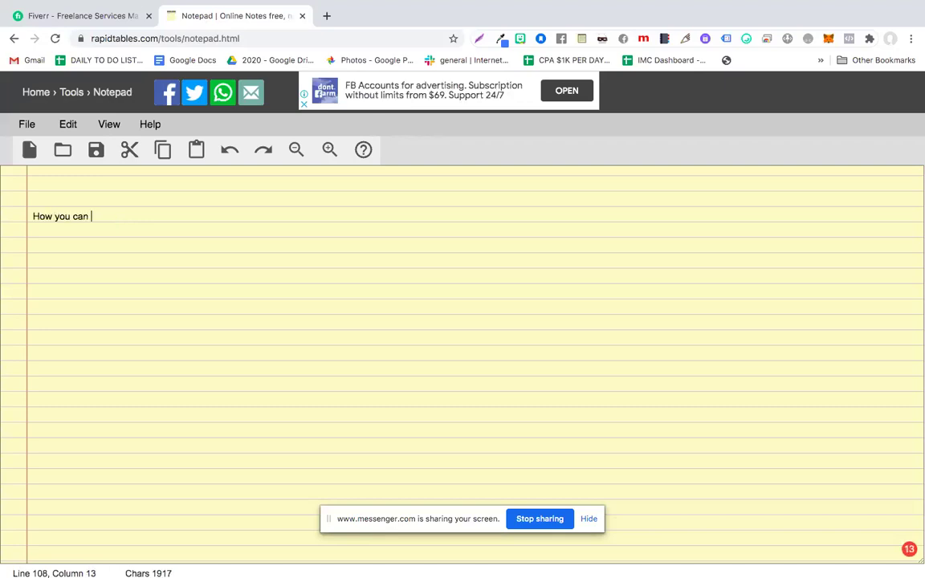
type(" get")
key("BackSpace")
key("BackSpace")
key("BackSpace")
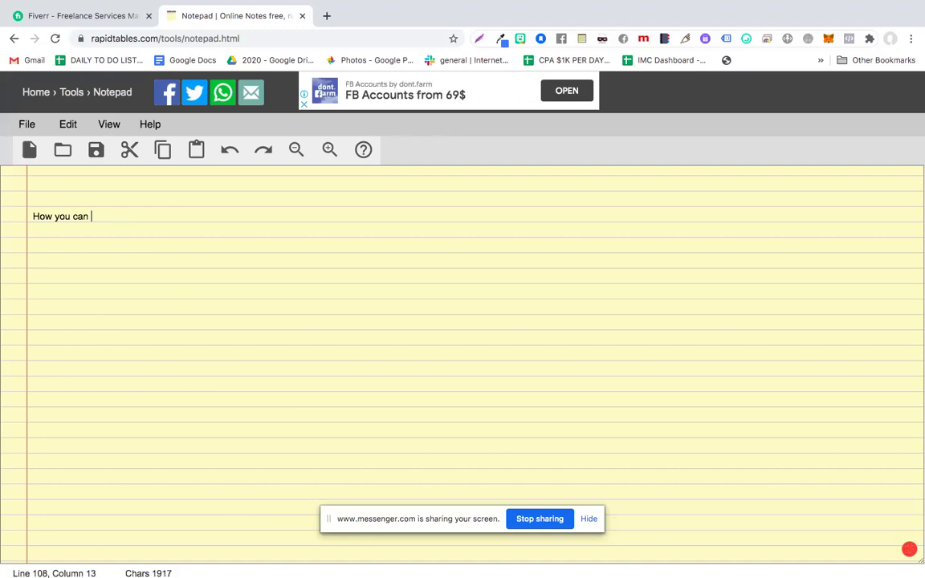
type("Do your")
type(" REse")
key("BackSpace")
key("BackSpace")
key("BackSpace")
type("e")
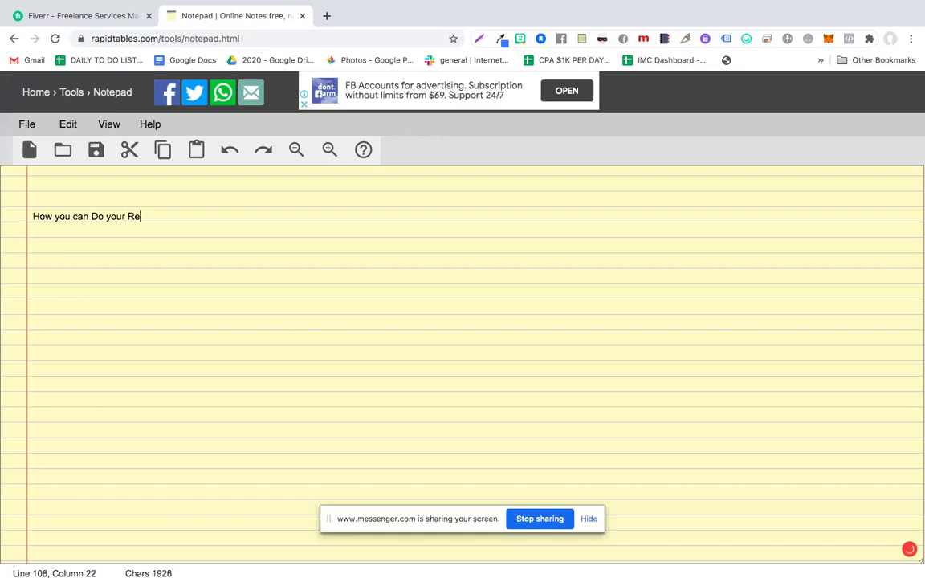
type("search on Five")
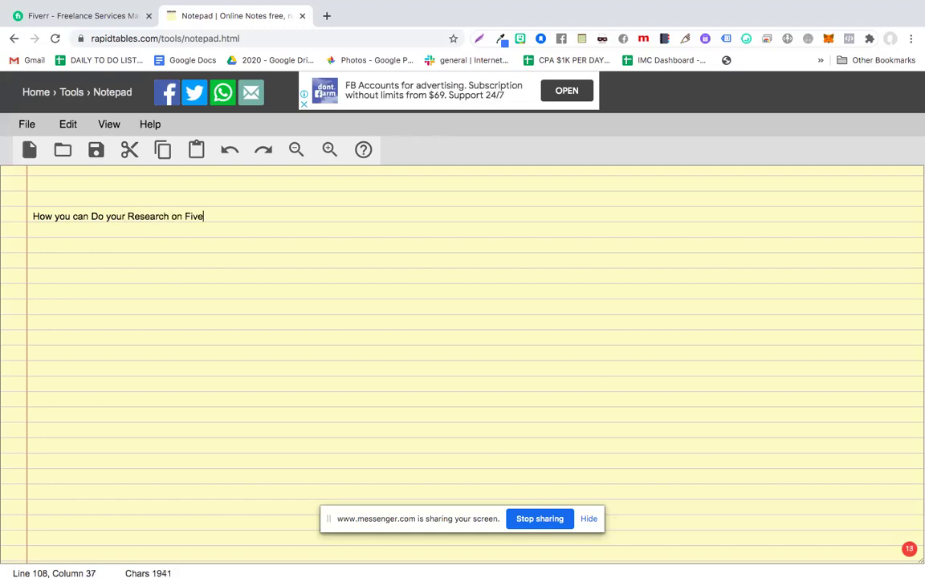
type("rr")
- Prefix the line with 'Subject -' and end it with 'to get your First Gig up and Running'
left_click(36, 216)
key("Left")
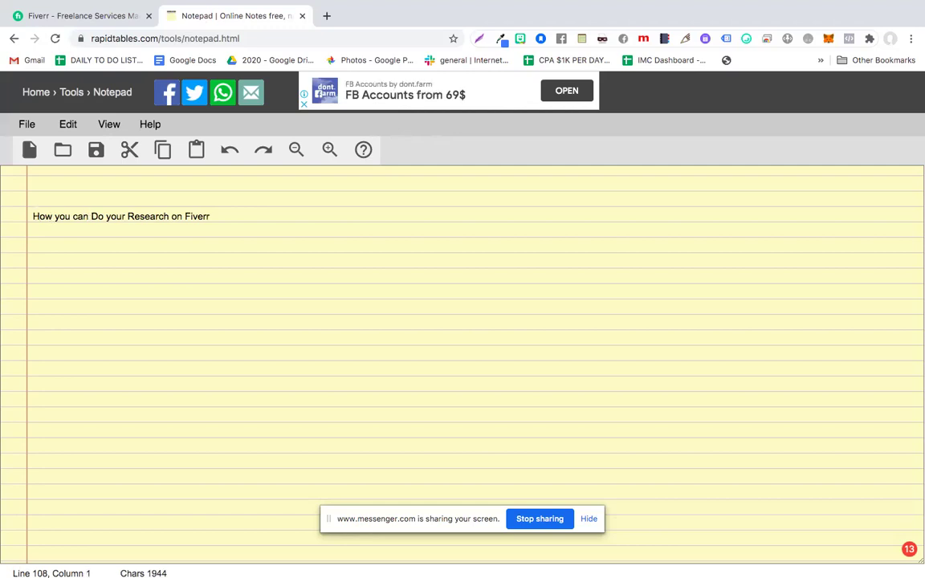
type("S")
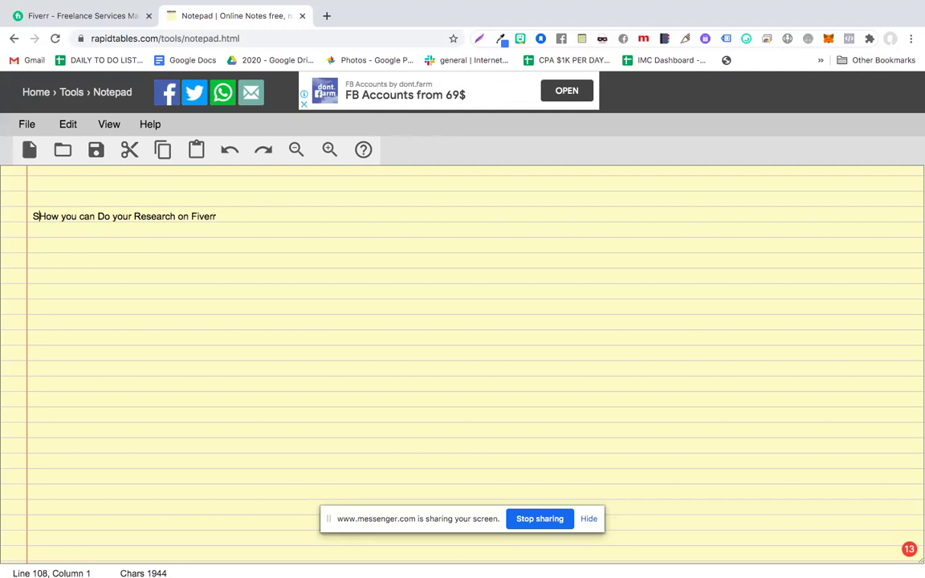
type("ubject -")
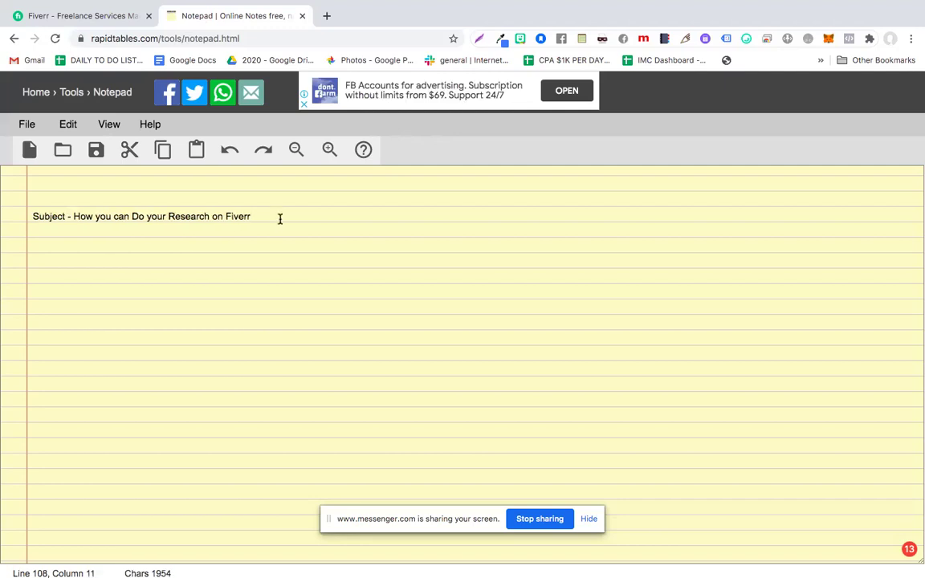
key("End")
key("Return")
key("Return")
key("BackSpace")
key("BackSpace")
type("and")
key("BackSpace")
key("BackSpace")
key("BackSpace")
key("BackSpace")
key("BackSpace")
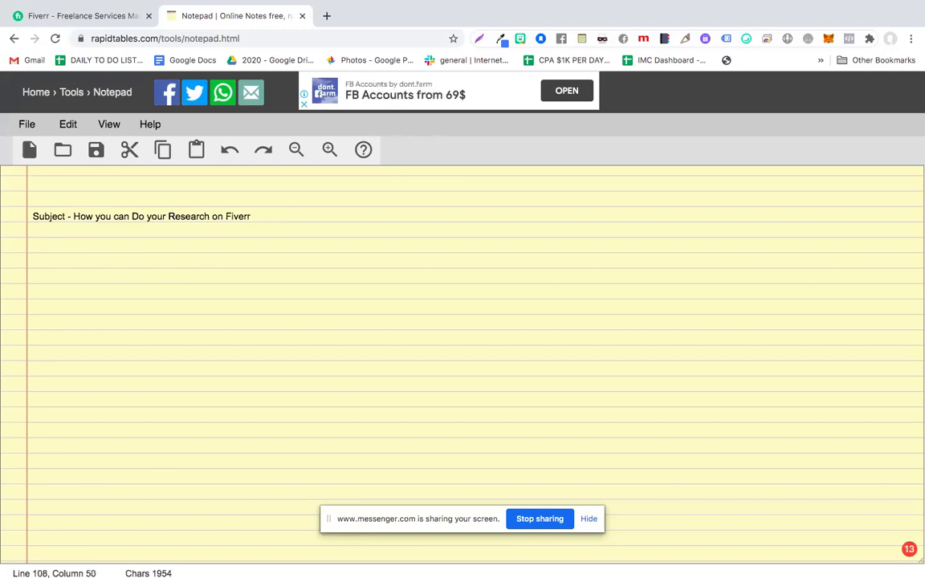
type("to get your F")
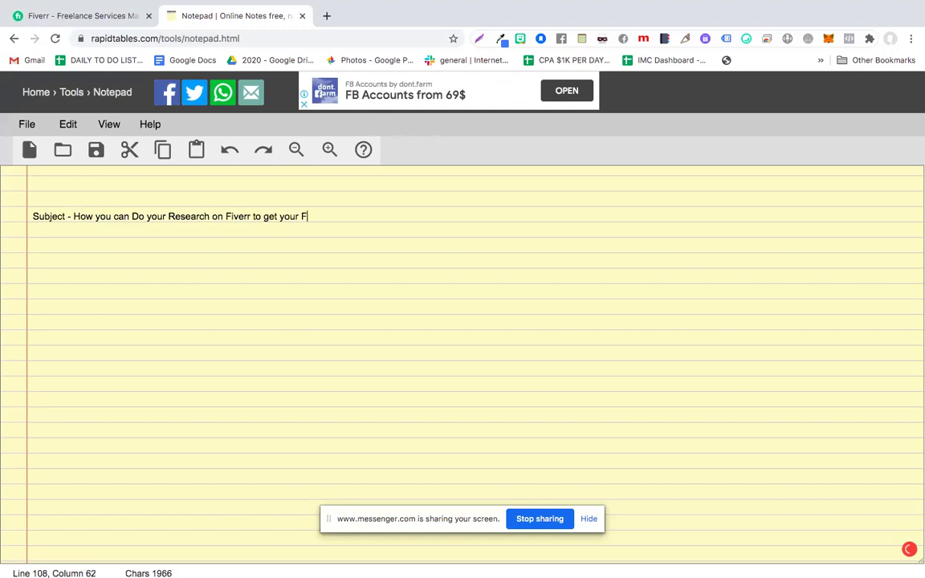
type("irst Gig up an")
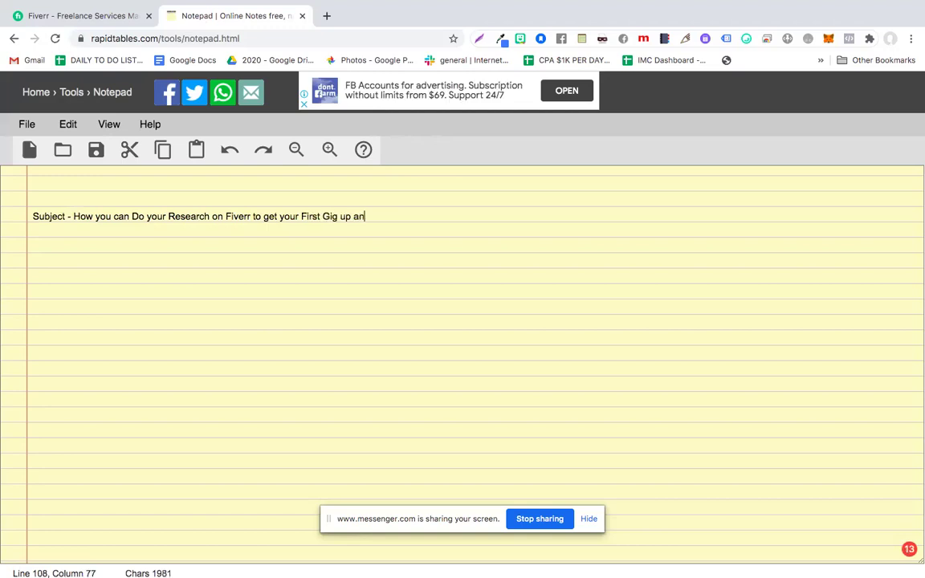
type("d Running")
- Below the subject, list '- eBook Covers' and '- Animation Videos' on separate lines
key("Return")
key("Return")
key("Return")
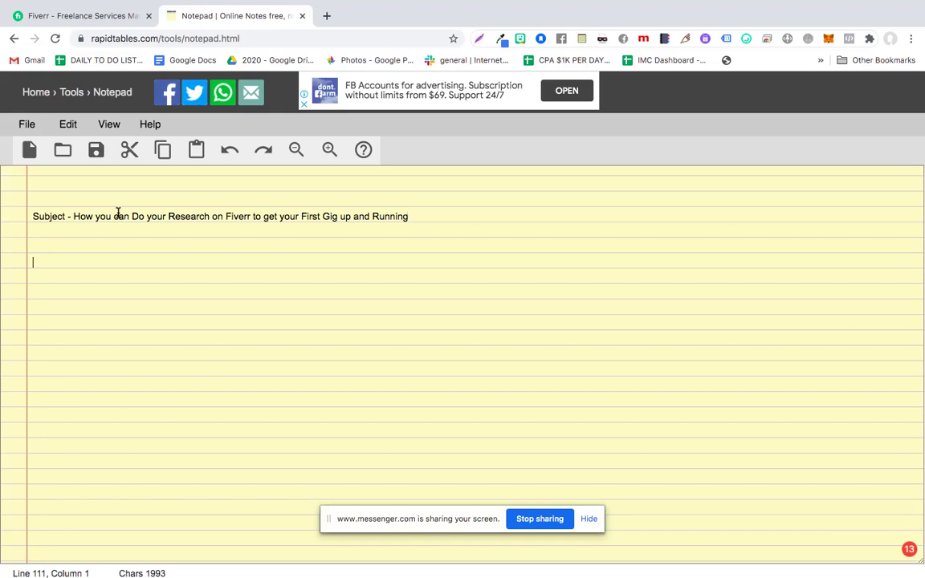
type("- ")
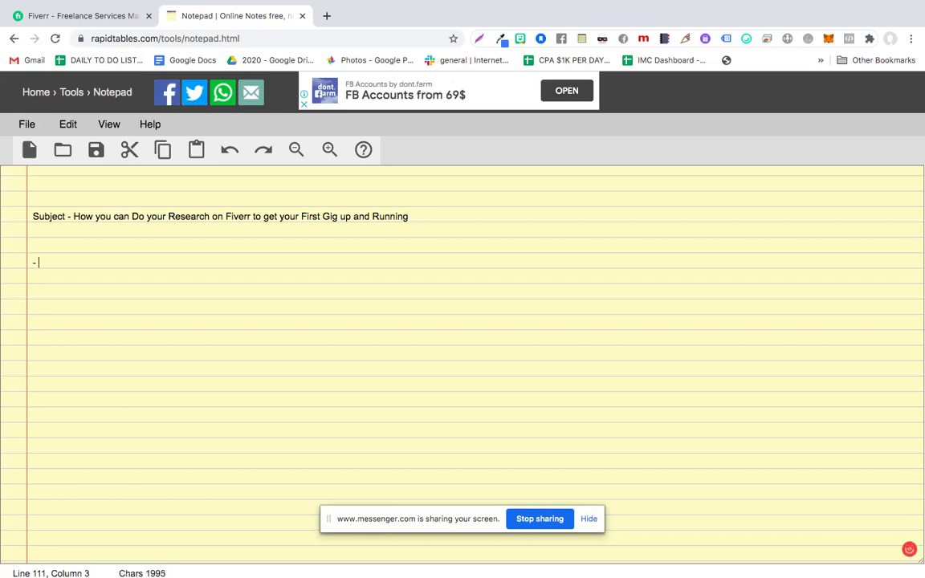
type("eBo")
type("ok Covers")
key("Return")
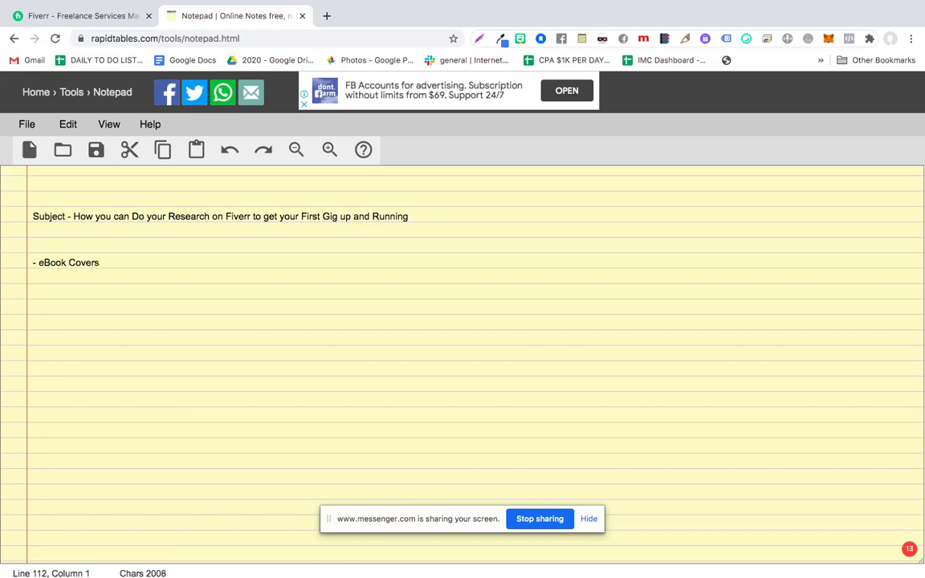
type("- Anim")
type("ation")
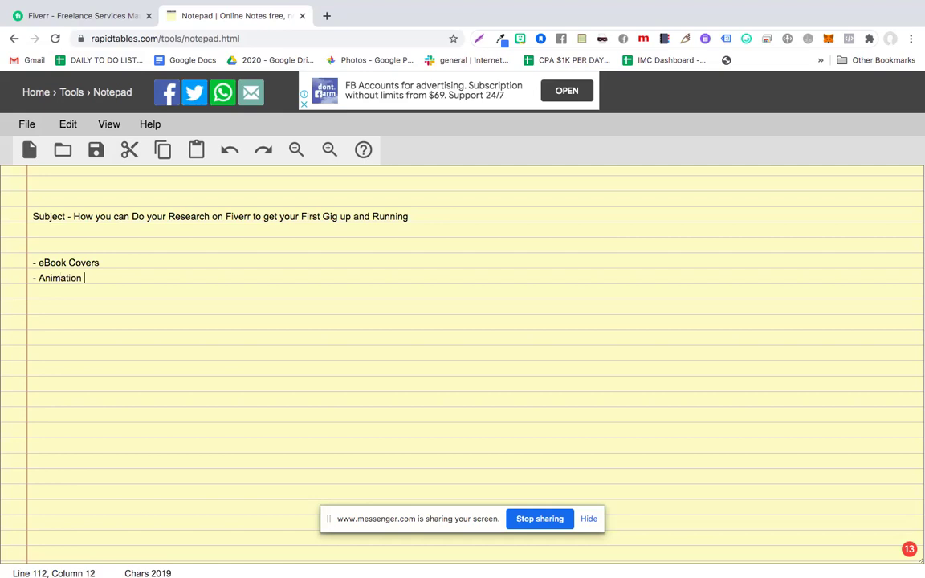
type(" Videos")
- Add '- Intros and Outros Videos' and '- Logo Design Serviees' as the next list items
key("Return")
type("- ")
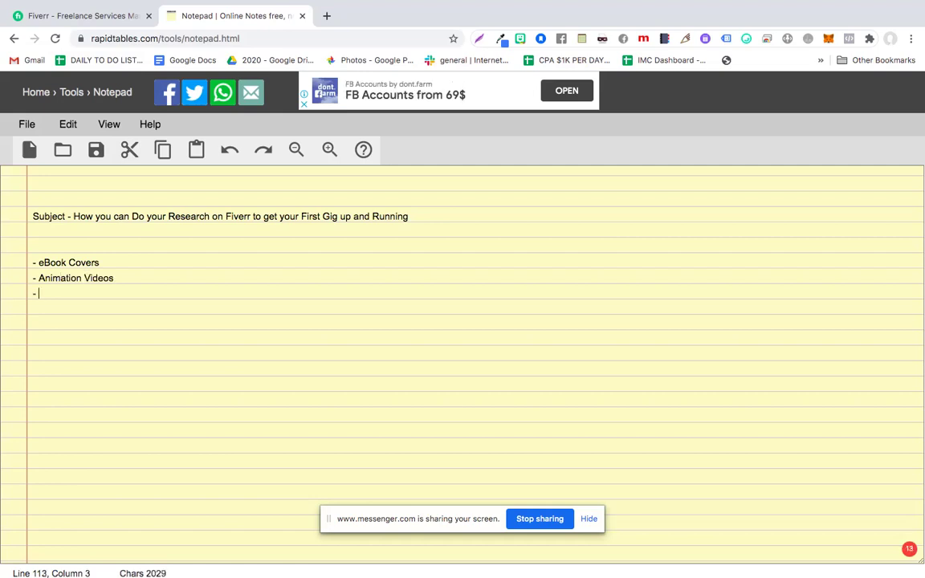
type("nt")
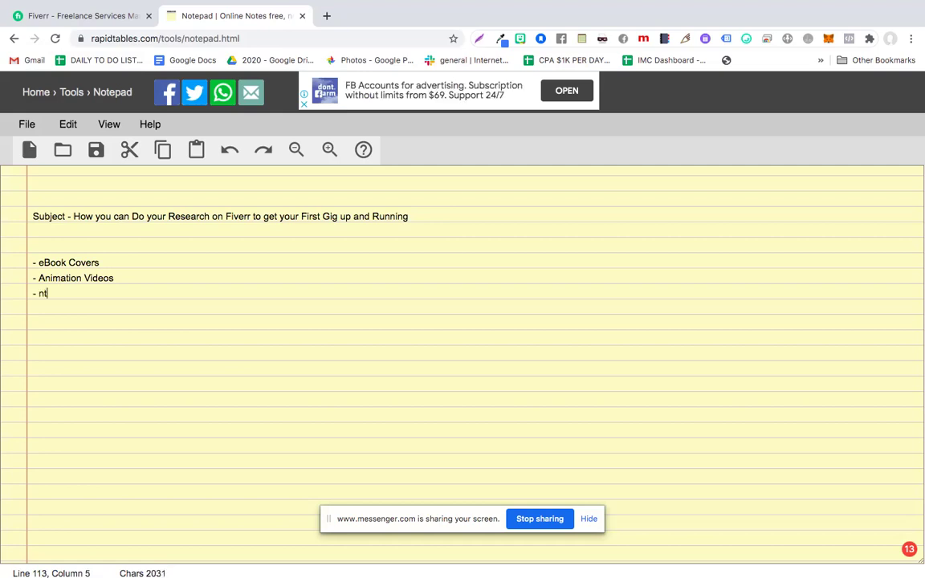
key("BackSpace")
key("BackSpace")
type("Intros ")
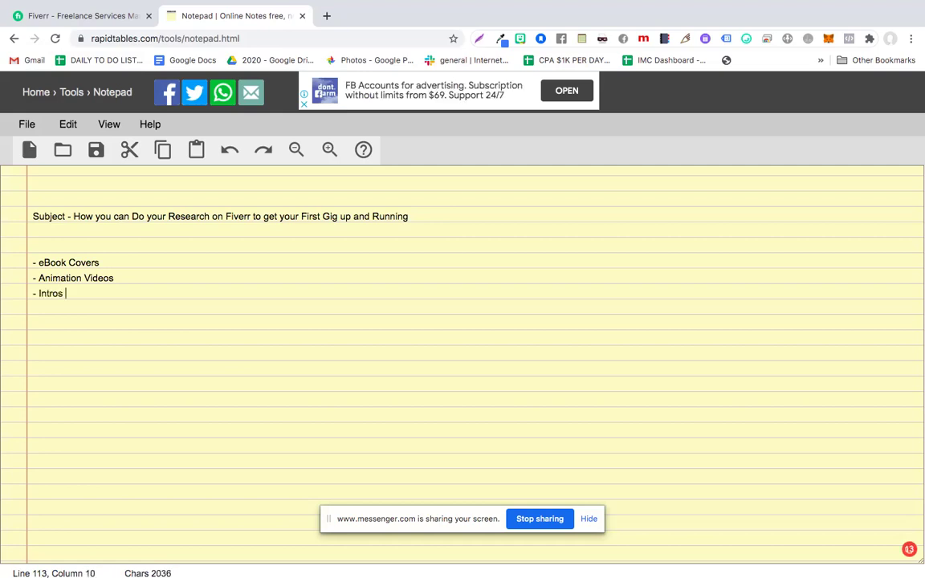
type("and Outros")
key("Return")
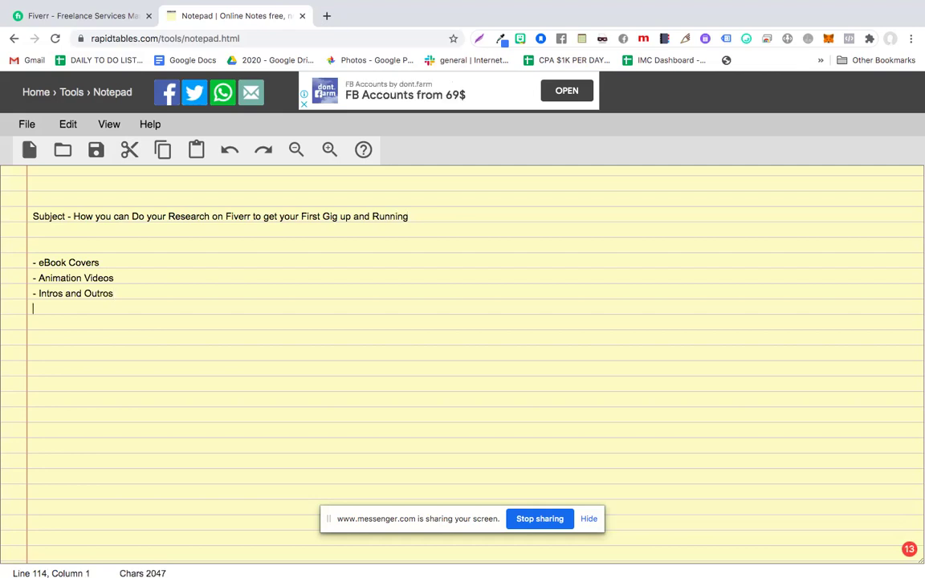
key("BackSpace")
type("Videos")
key("Return")
type("-")
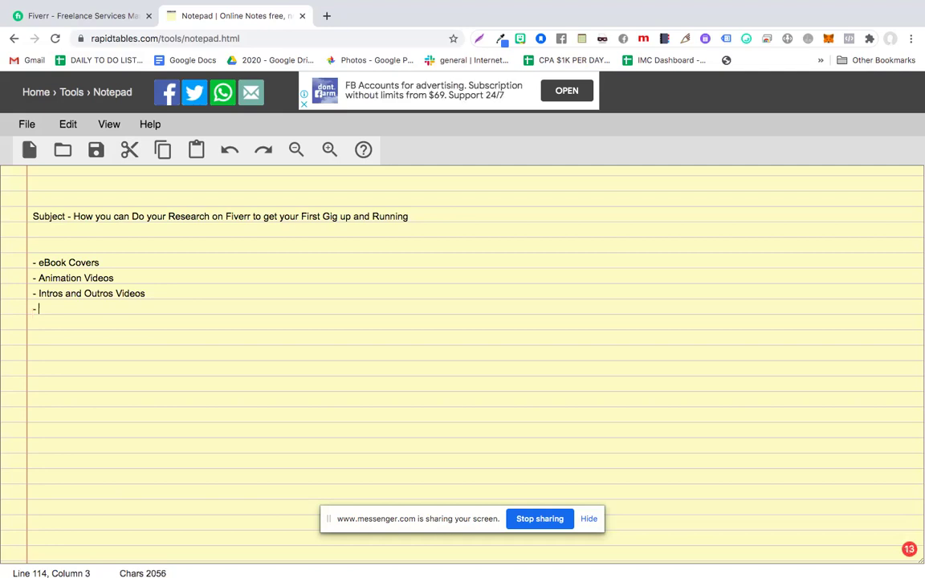
type(" Logo Desi")
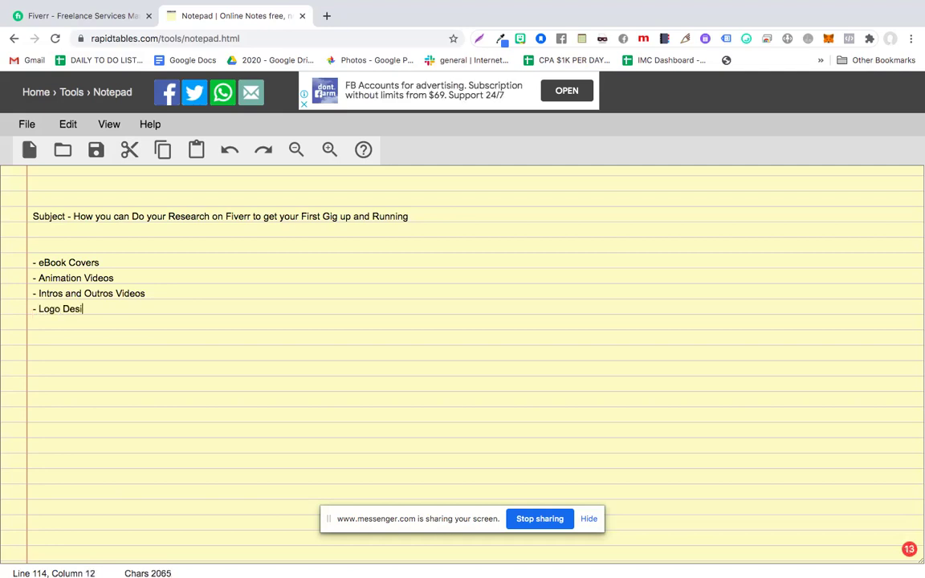
type("gn Se")
type("rvie")
type("es")
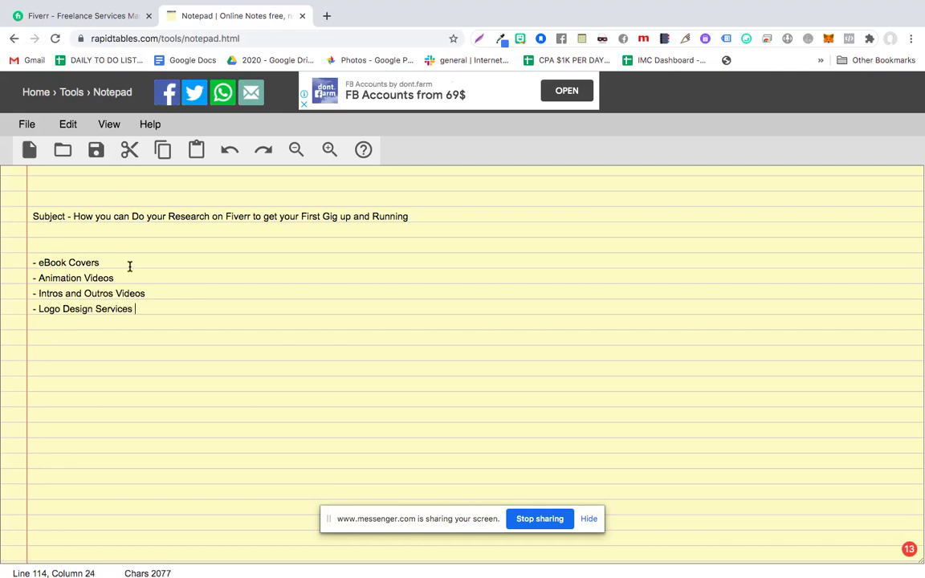
- Annotate items: eBook Covers '5-10 Minutes', Animation 'Premium Softwares - Extra Effort - Pay is High', Intros 'Easier - 20-30 Minutes'
left_click(130, 266)
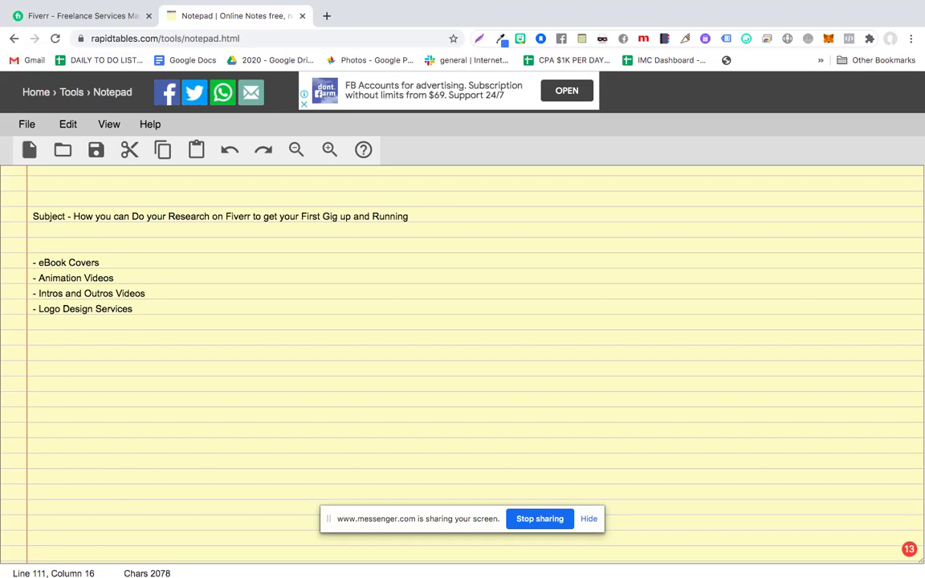
type("- ")
type("5-10 ")
type("Minutes - To")
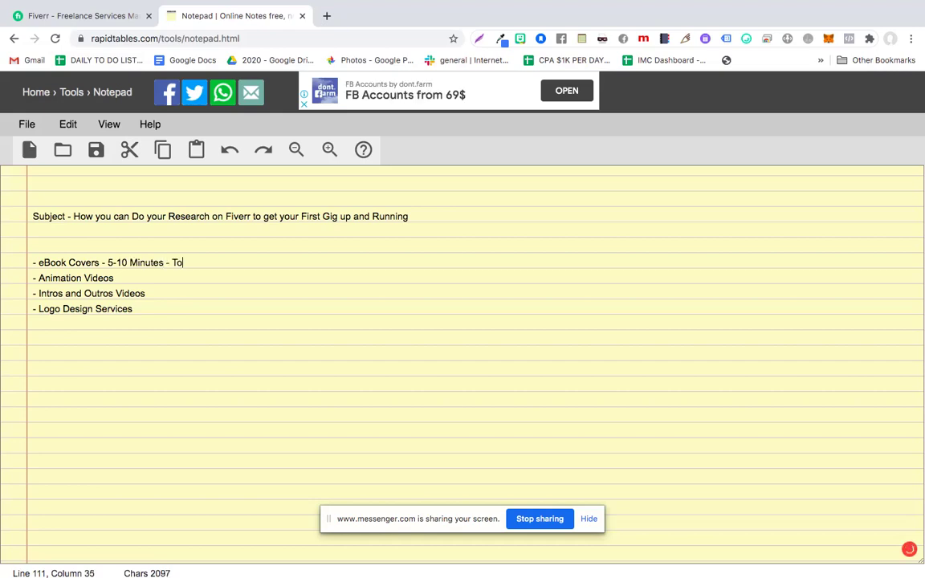
type(" Create an eBoo")
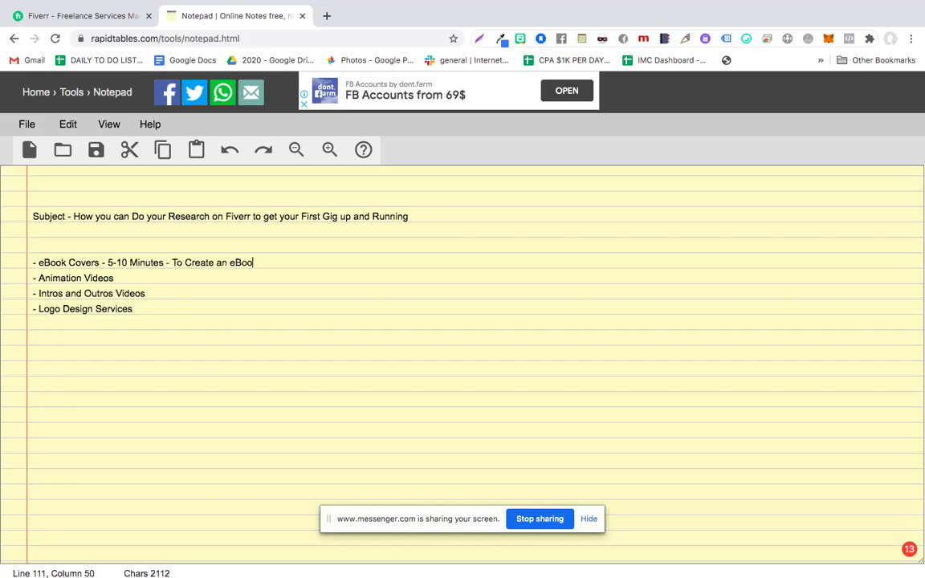
type("ver - u")
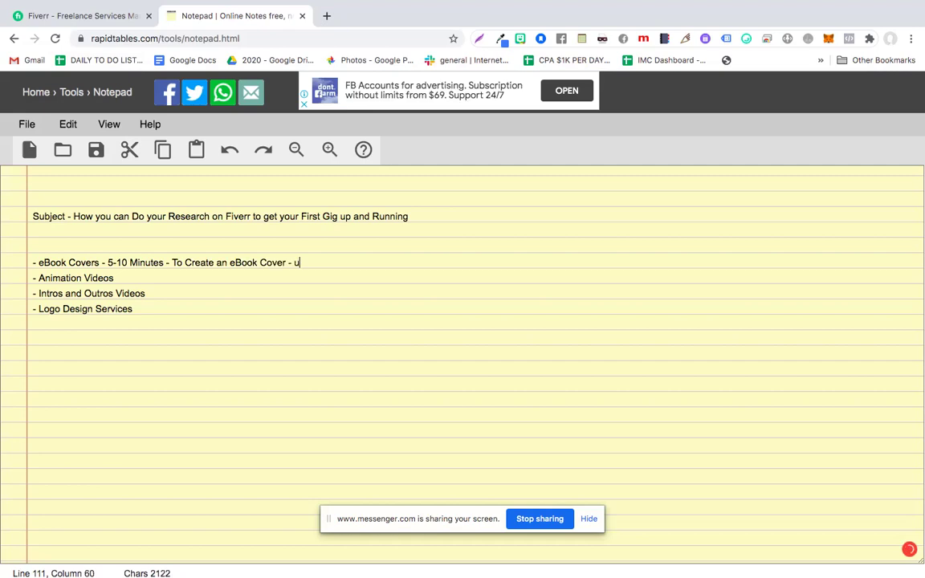
type("sing the Premium")
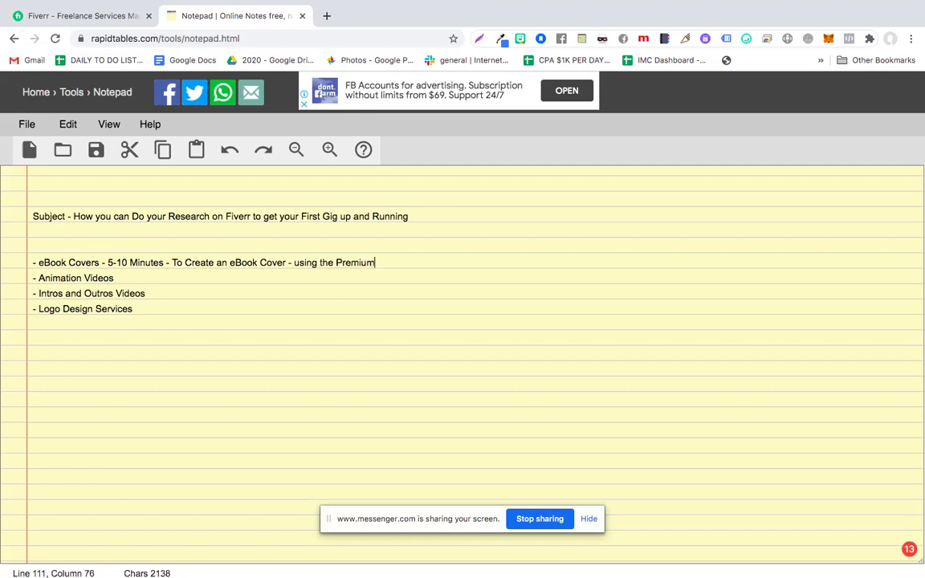
type(" Software ")
type("that we  ")
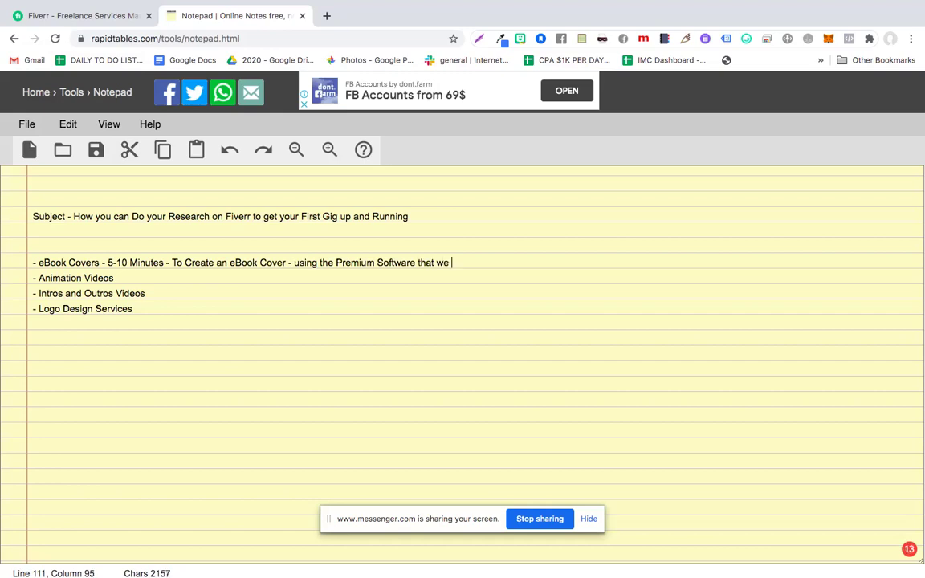
type("are going to ")
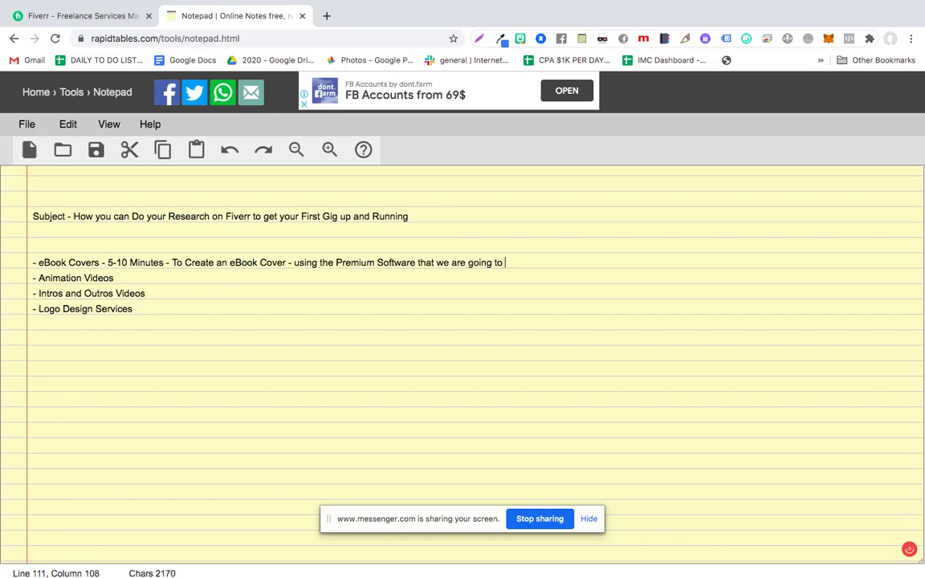
type("use")
key("Down")
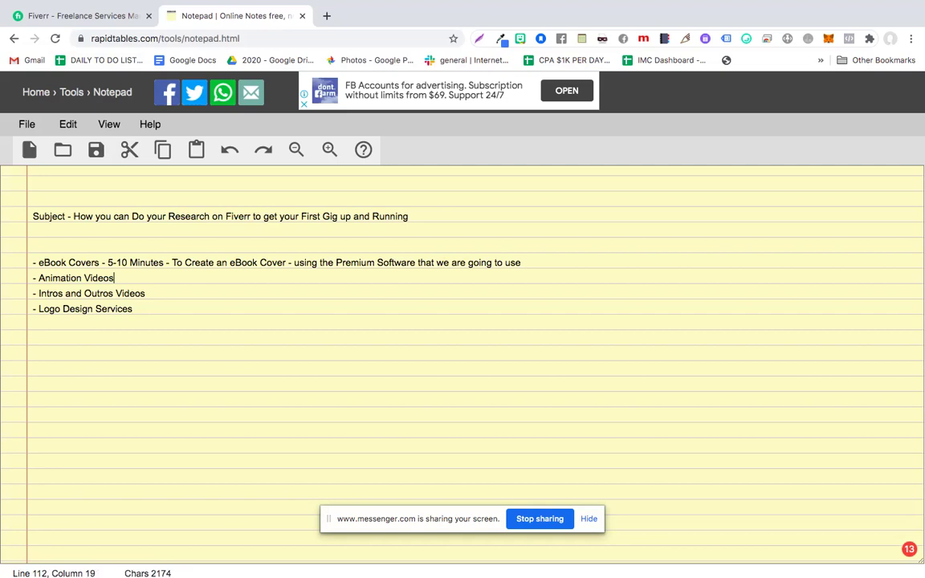
type("- Prei")
key("BackSpace")
type("mium ")
type("Software")
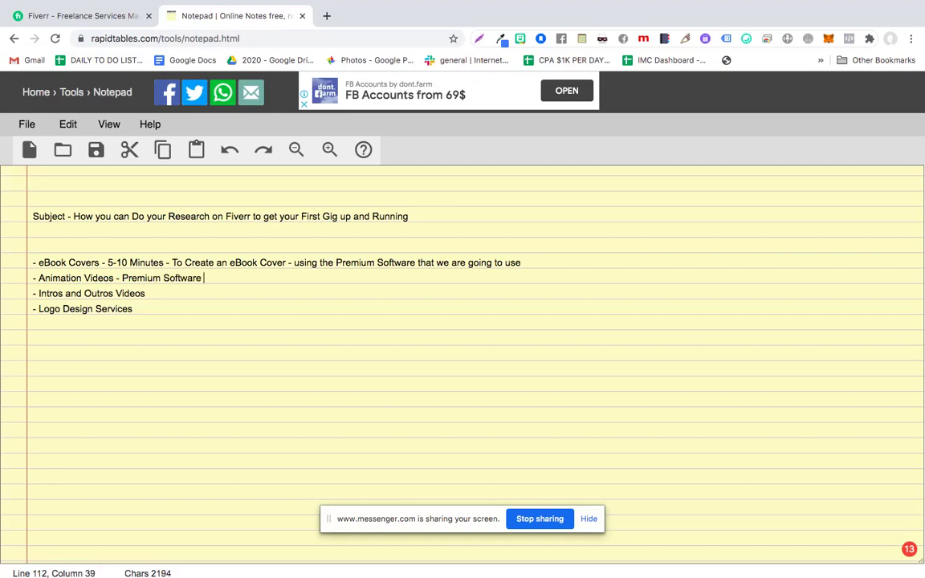
key("BackSpace")
type("s - Ex")
type("tra ")
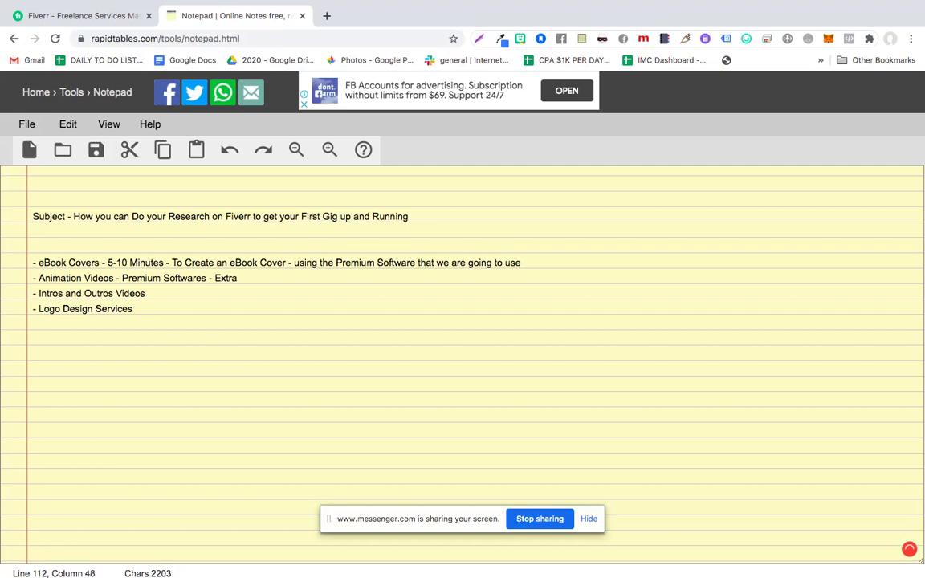
type("Effort ")
type("- Pay is ")
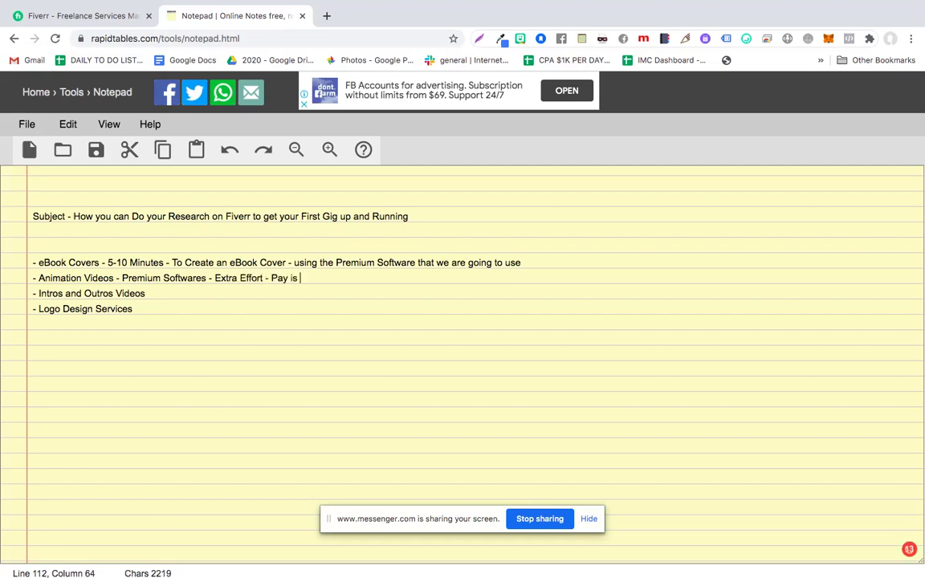
type("High -")
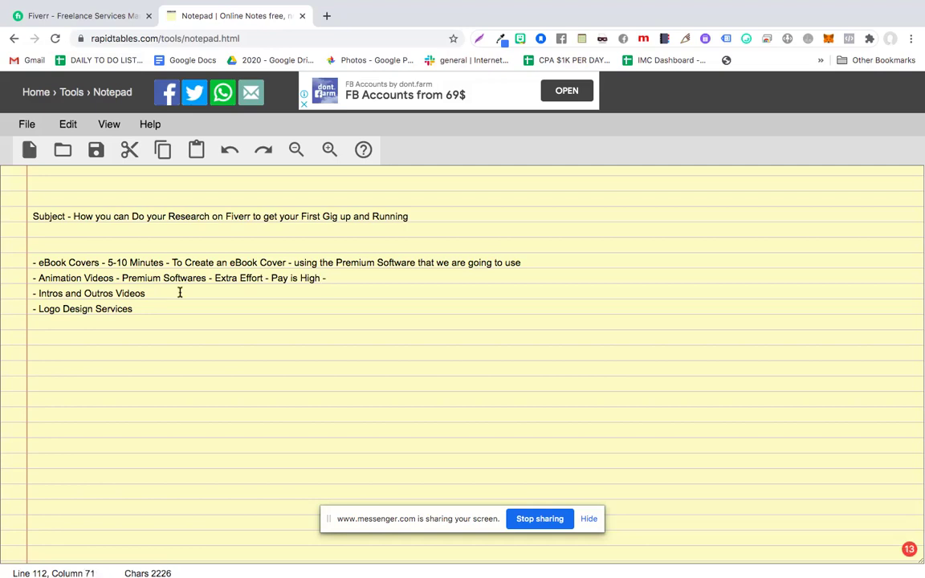
left_click(180, 292)
type("- ")
type("Eas")
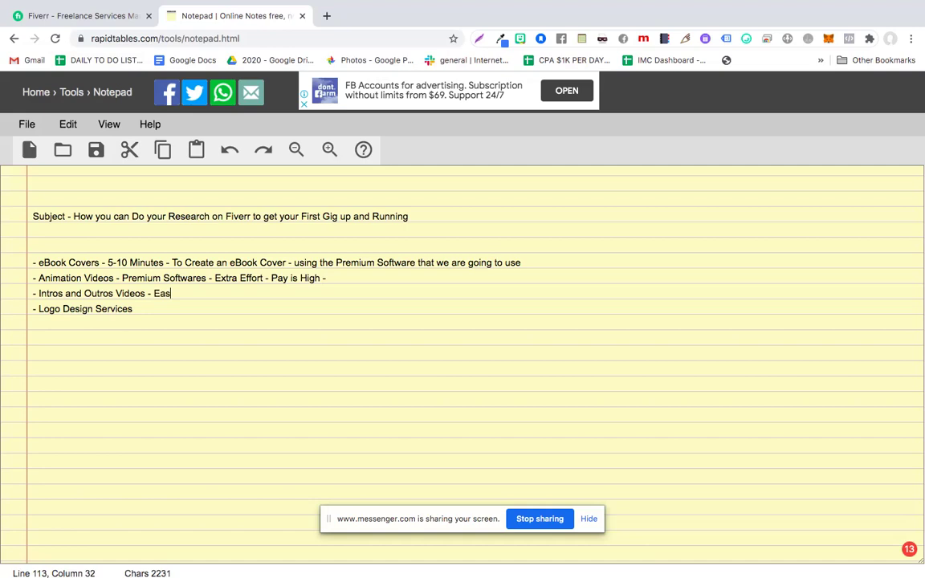
type("ier - ")
type("20-30")
type(" Minutes -")
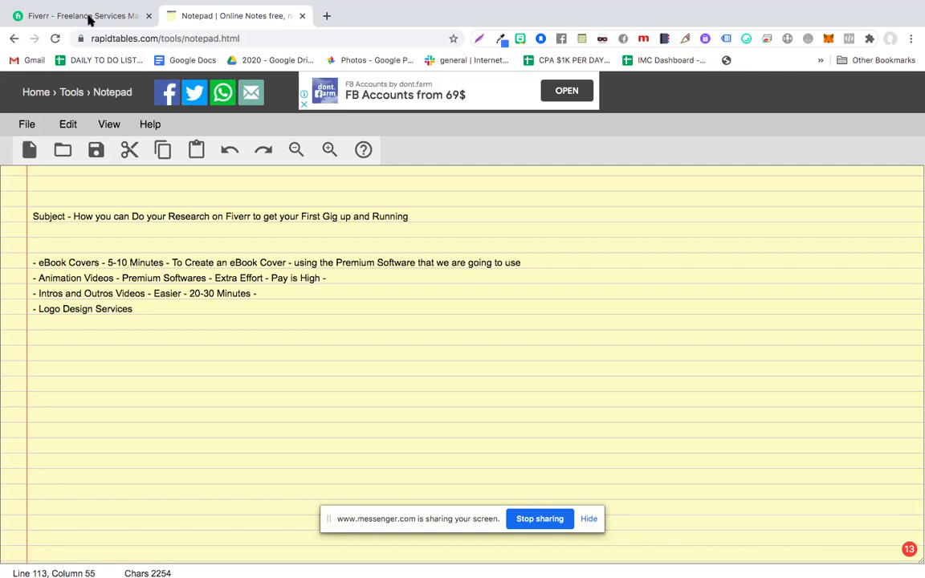
- On Fiverr, search 'ebook covers' and browse the results
left_click(82, 16)
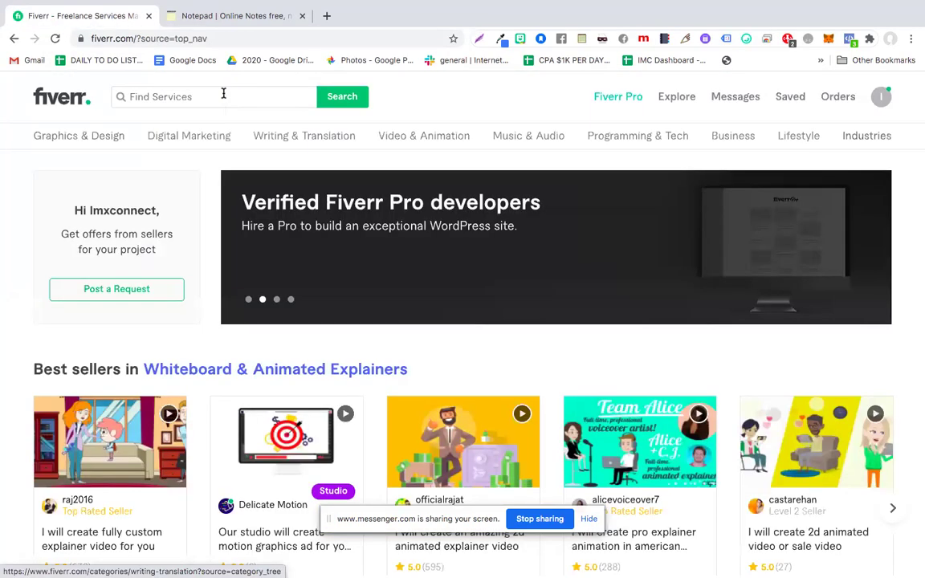
left_click(223, 95)
type("ebook")
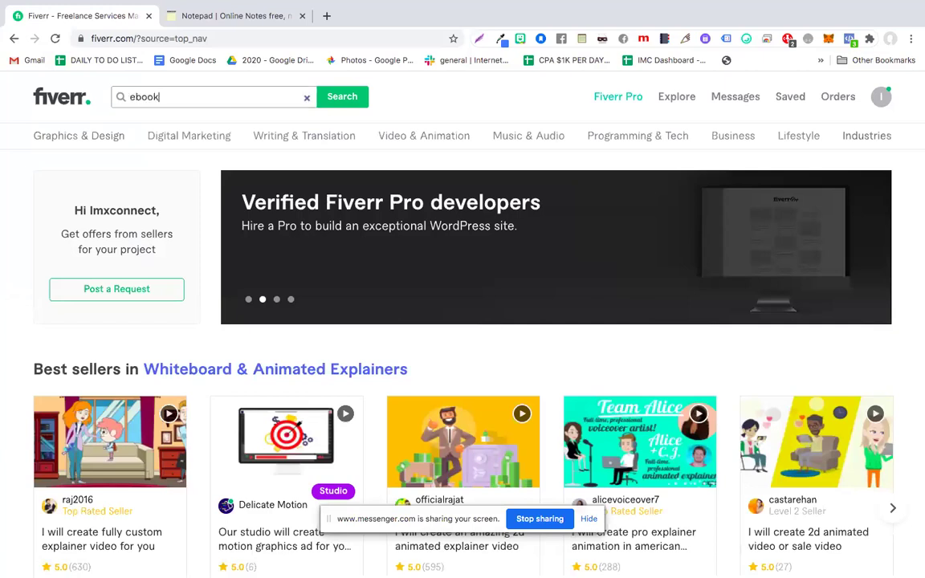
type(" covers")
key("Return")
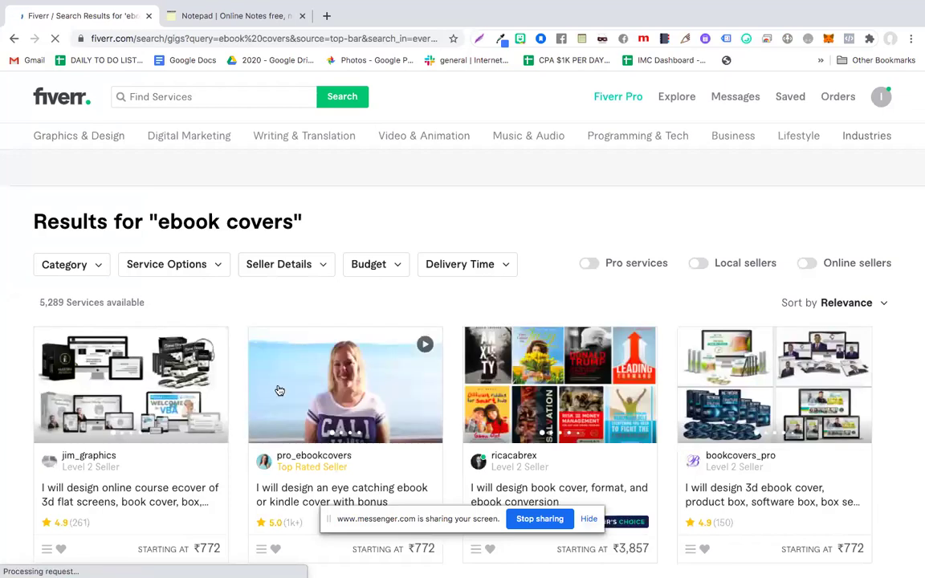
scroll(243, 471, "down", 2)
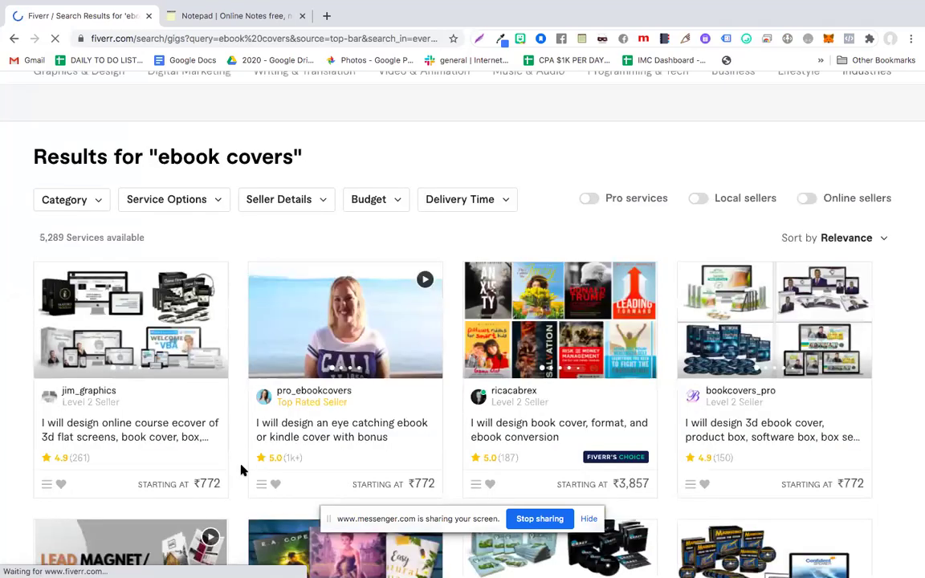
scroll(243, 471, "down", 1)
scroll(243, 471, "up", 2)
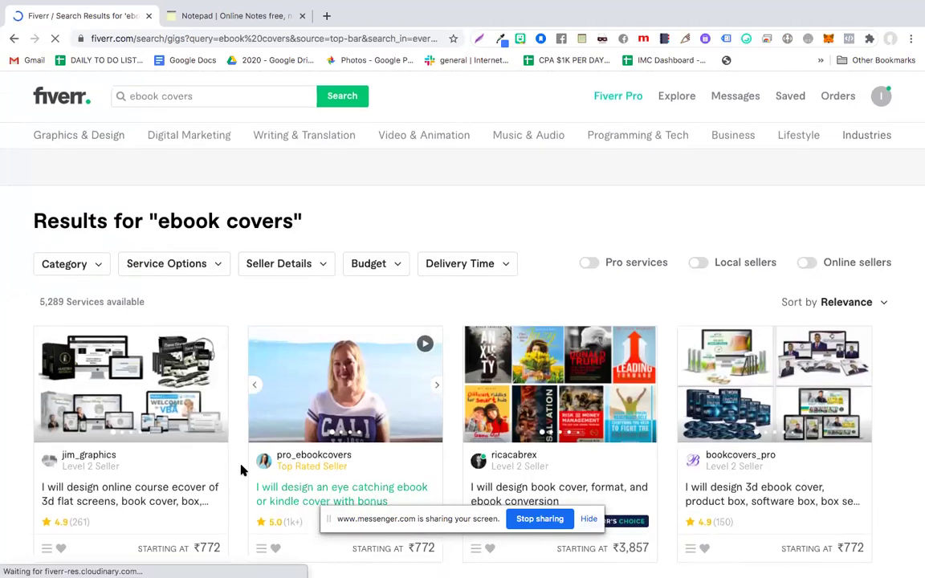
scroll(243, 471, "down", 1)
scroll(244, 471, "up", 1)
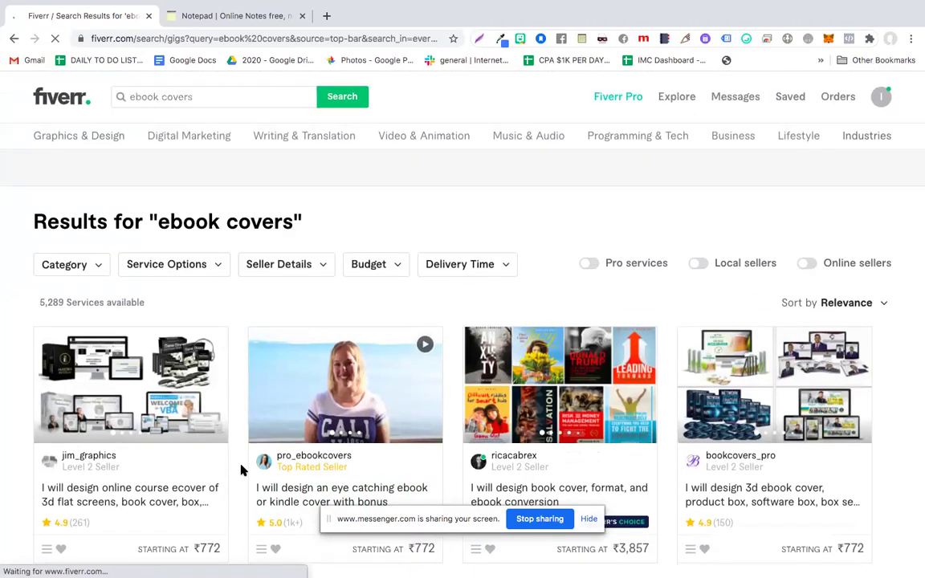
scroll(243, 472, "down", 2)
scroll(242, 470, "down", 1)
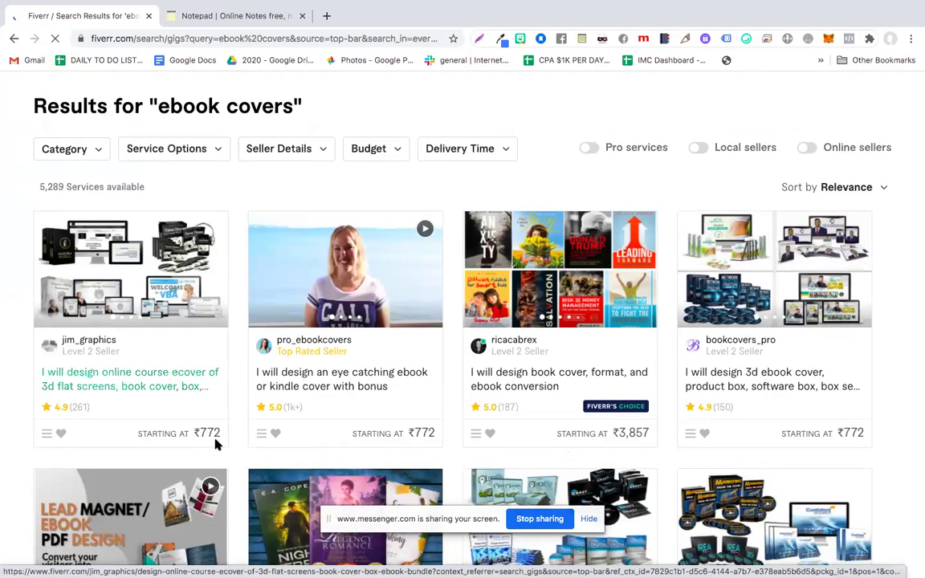
scroll(215, 445, "down", 1)
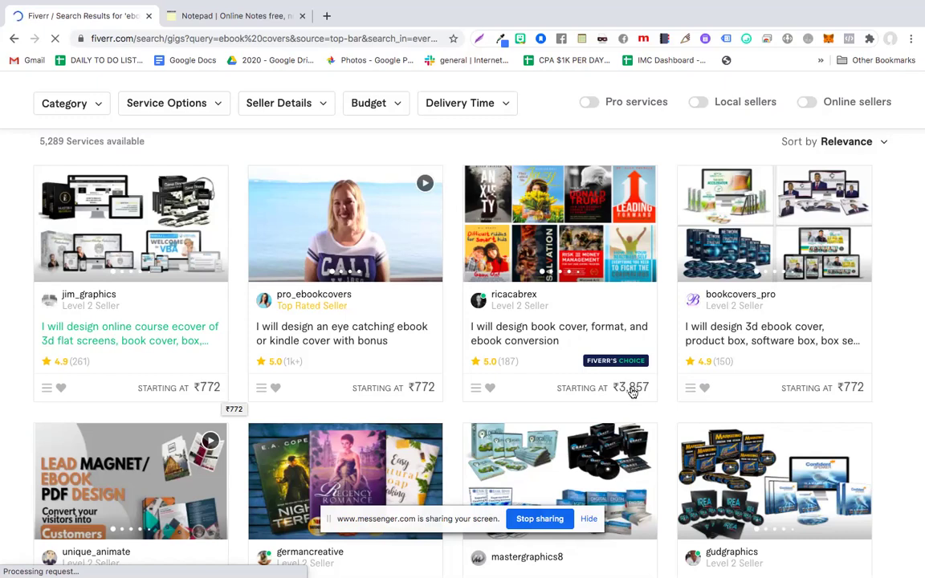
scroll(633, 392, "down", 2)
scroll(633, 392, "down", 1)
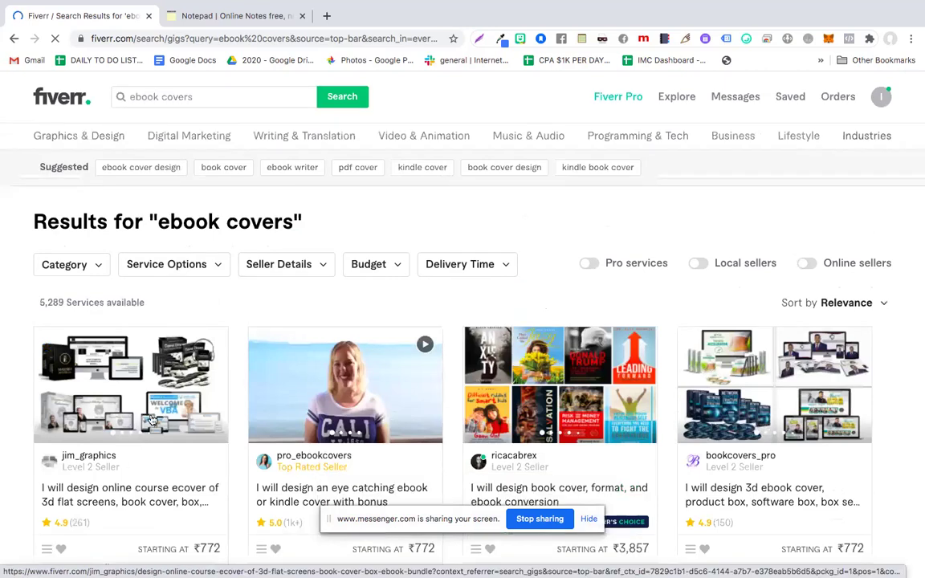
- Open the top three ebook cover gigs in separate tabs and view the first one
left_click(102, 502)
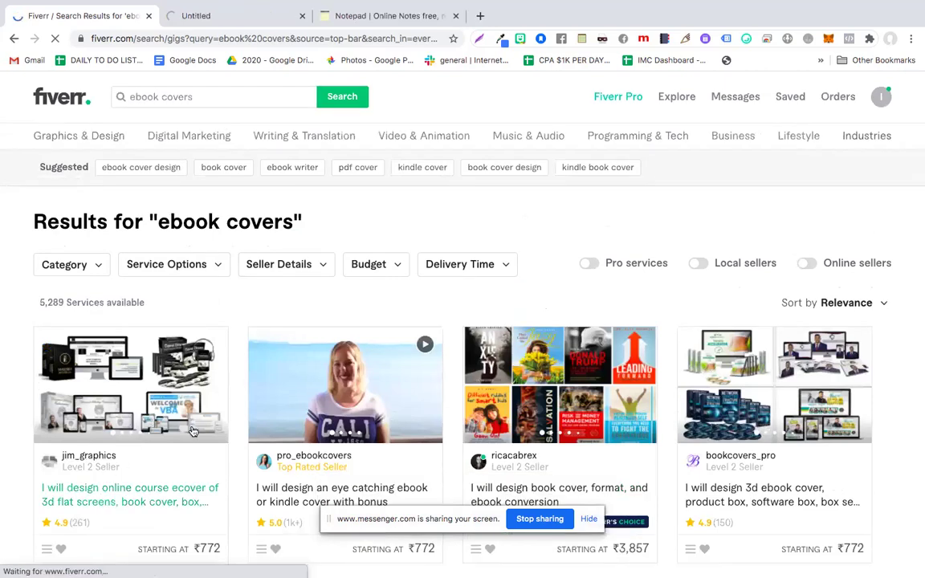
scroll(193, 432, "down", 2)
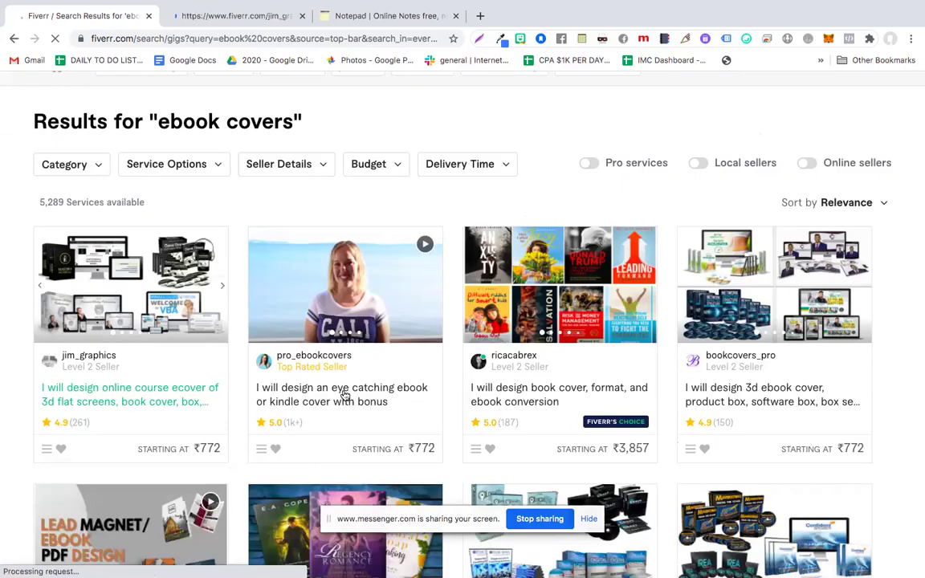
left_click(514, 399)
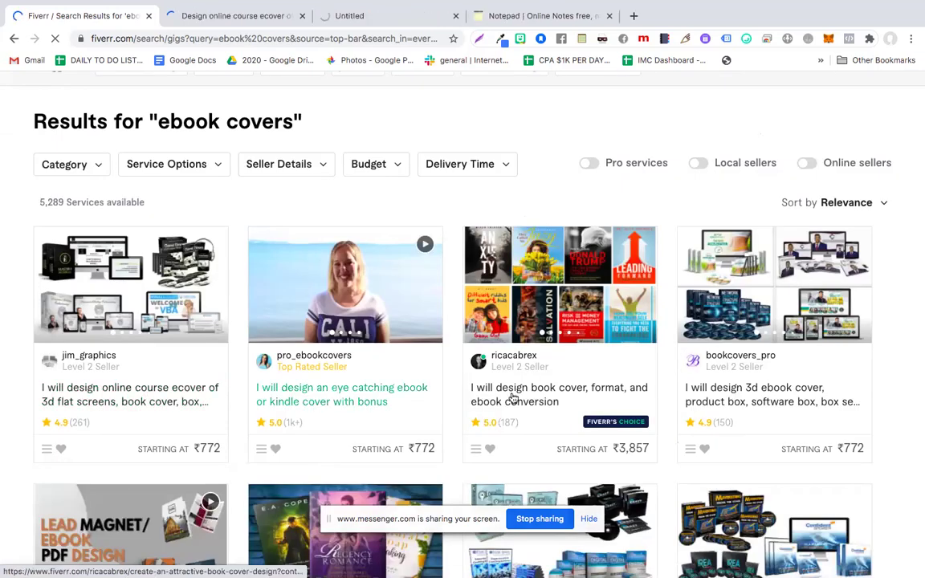
left_click(340, 418)
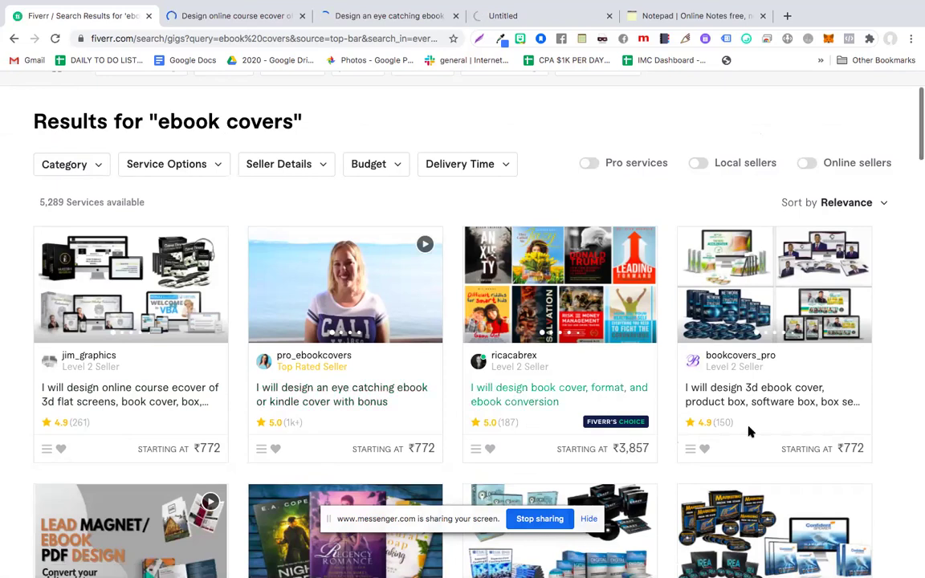
scroll(748, 432, "down", 2)
scroll(751, 433, "down", 1)
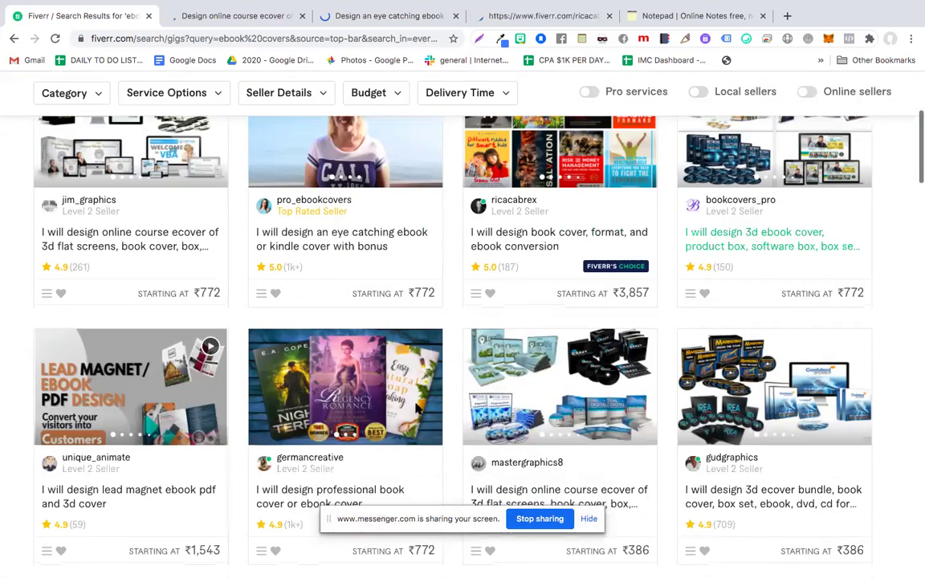
scroll(417, 410, "down", 1)
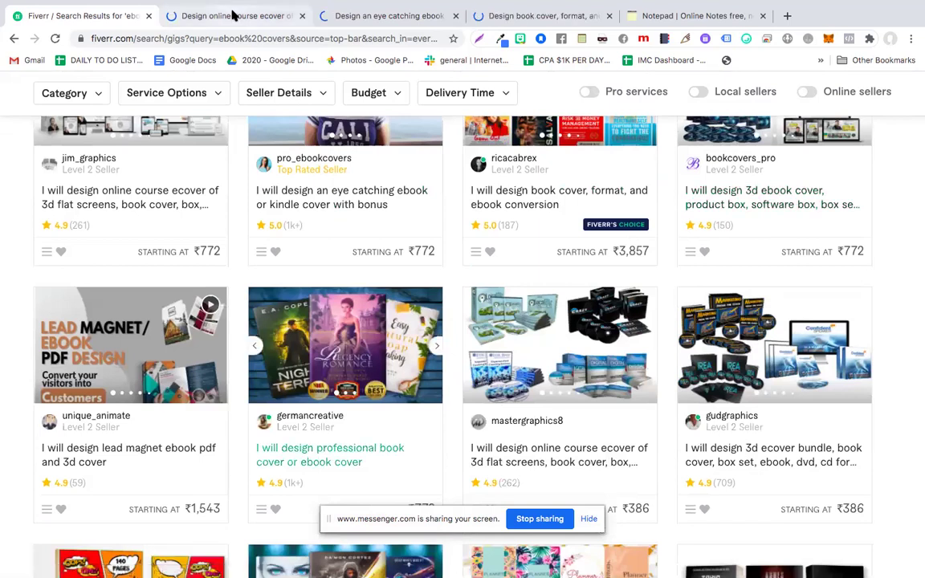
left_click(232, 16)
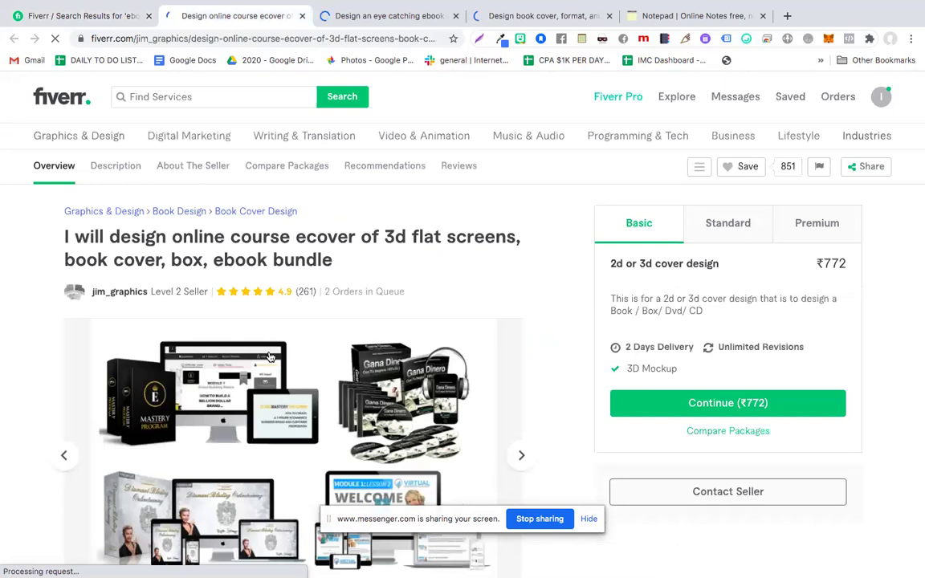
scroll(273, 289, "down", 1)
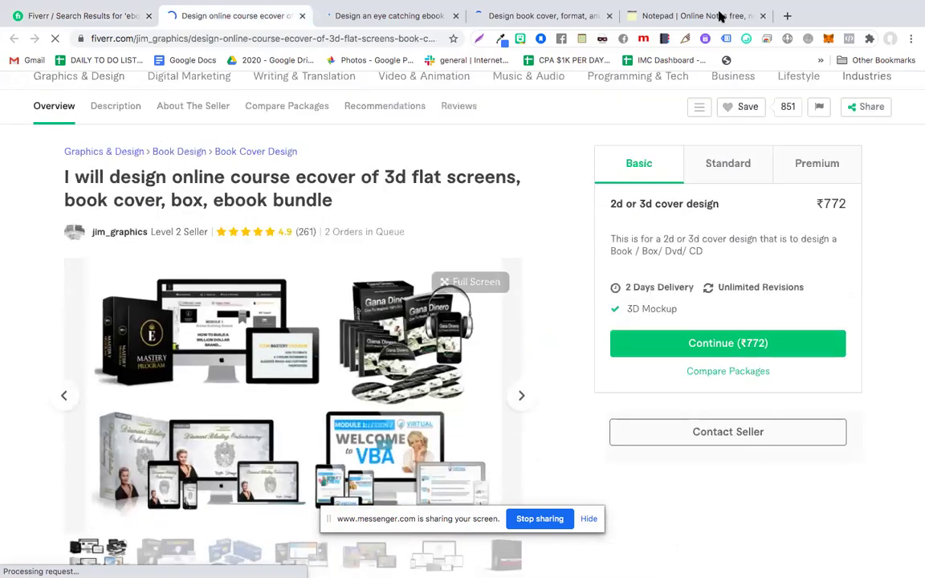
- In the notepad, add a '---' separator line below Logo Design Services
left_click(721, 16)
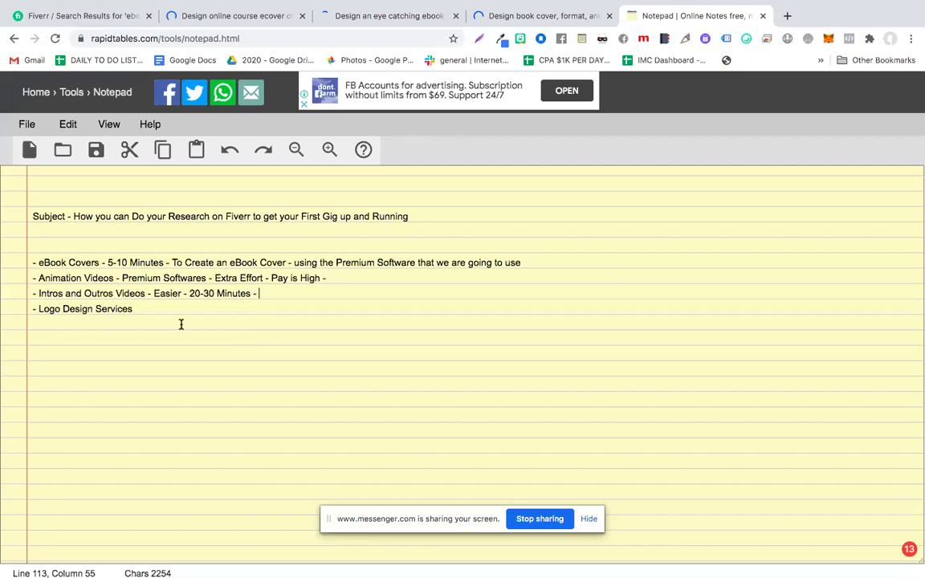
key("Down")
key("Down")
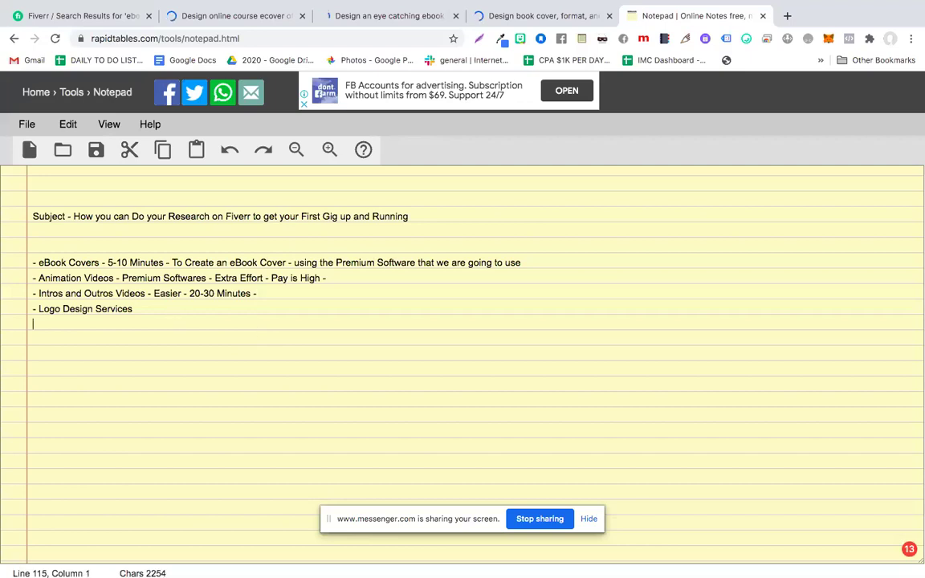
key("Return")
key("Return")
type("---")
key("Return")
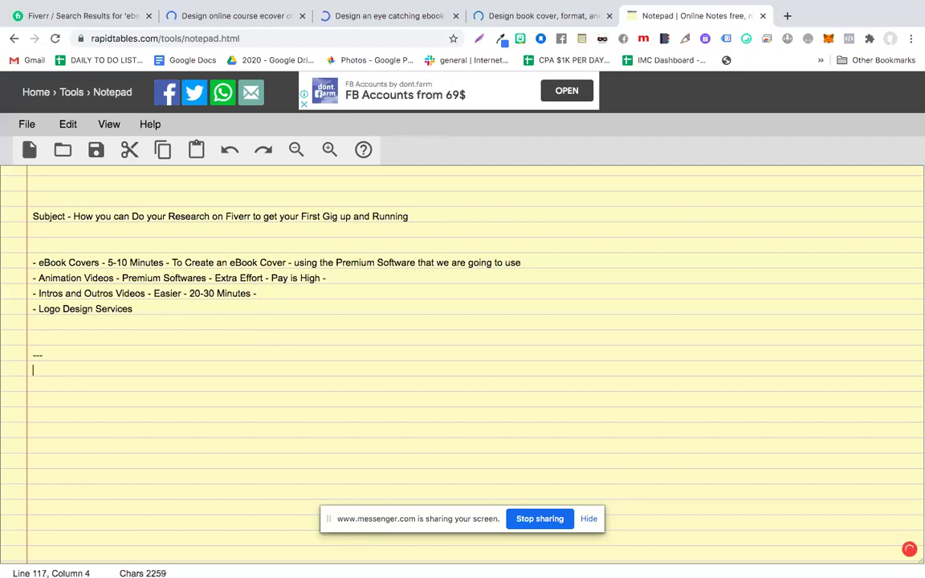
key("Return")
- Type the question 'What would you need to Design your First Gig On Fiverr ?' with blank lines below
type("What would you ")
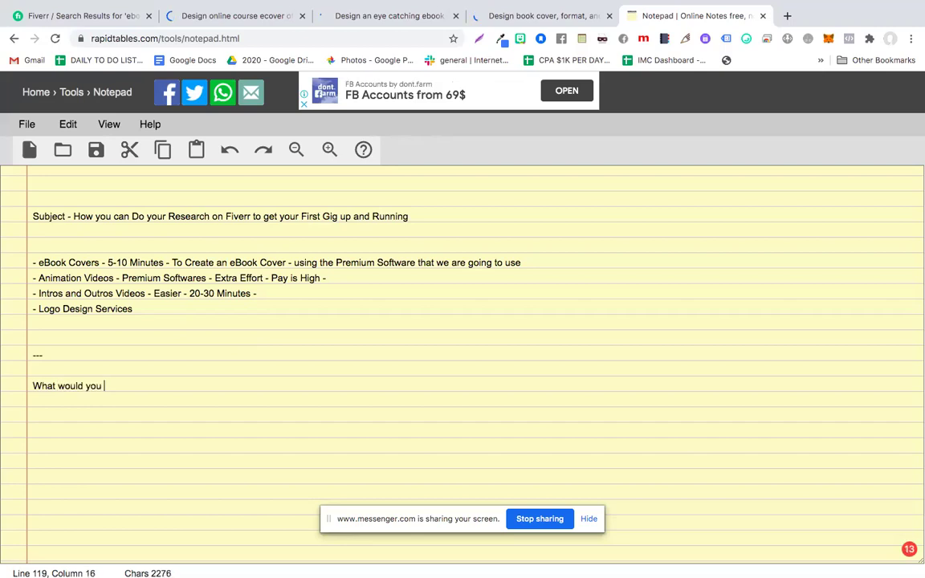
type("need to Desing")
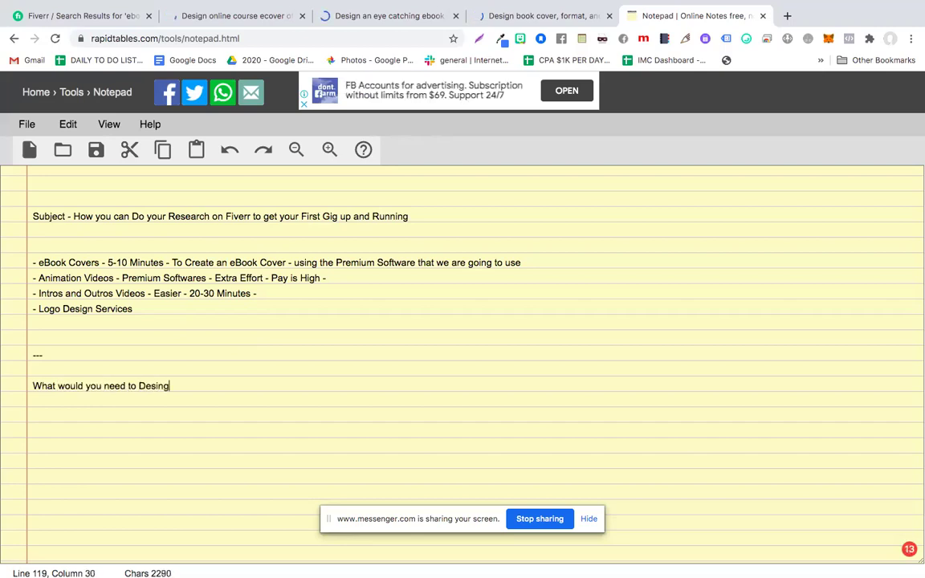
key("BackSpace")
key("BackSpace")
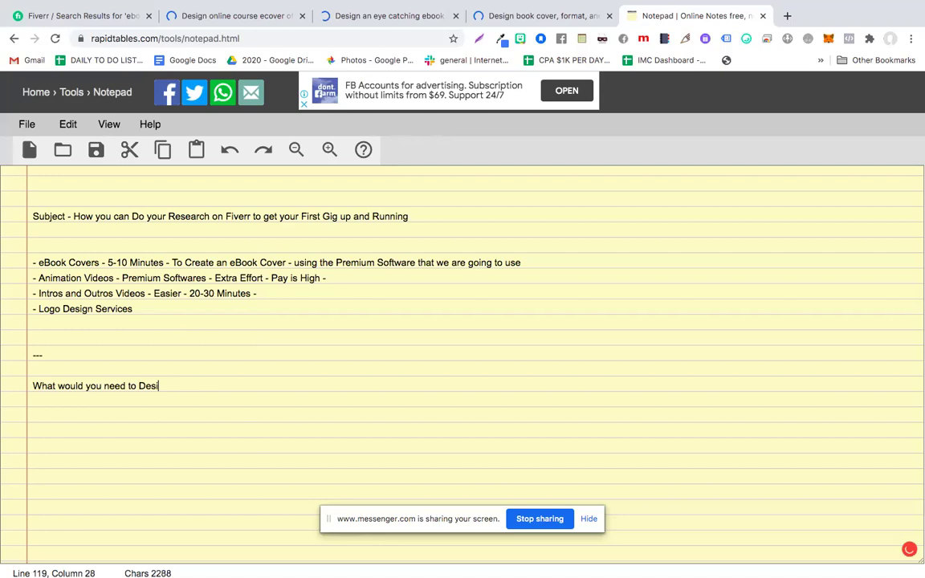
key("BackSpace")
type("ign ")
type("your First Gig")
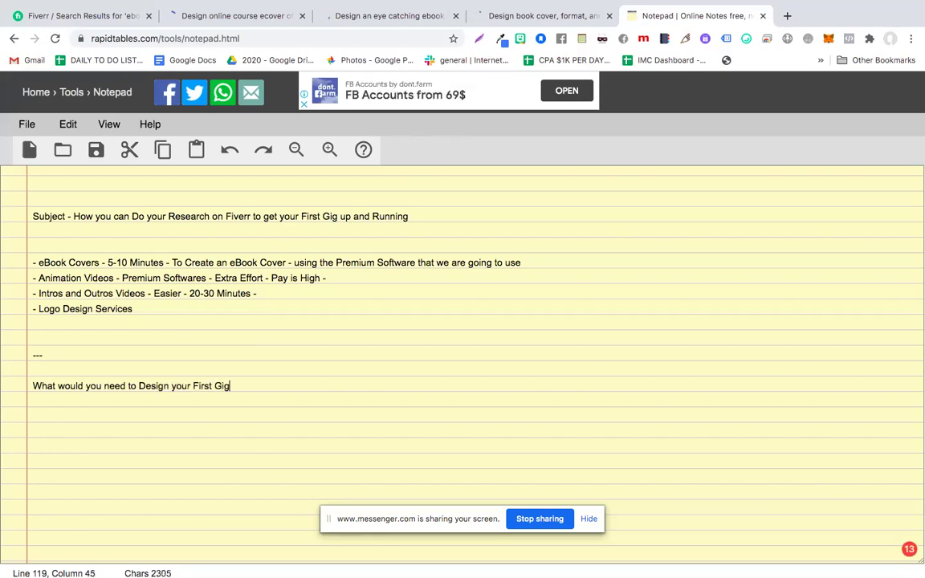
type(" O")
type("n Fiverr ?")
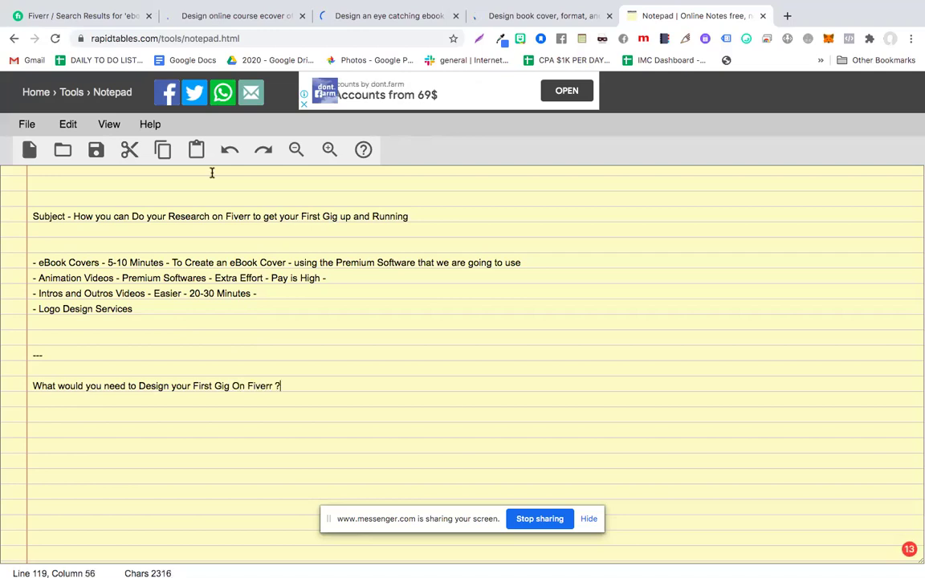
key("Return")
key("Return")
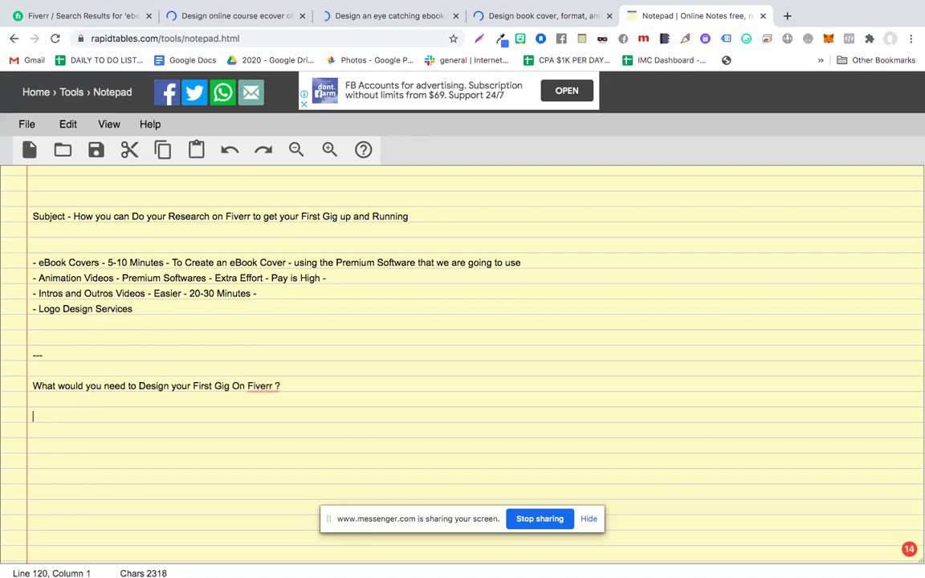
key("Return")
type("You need")
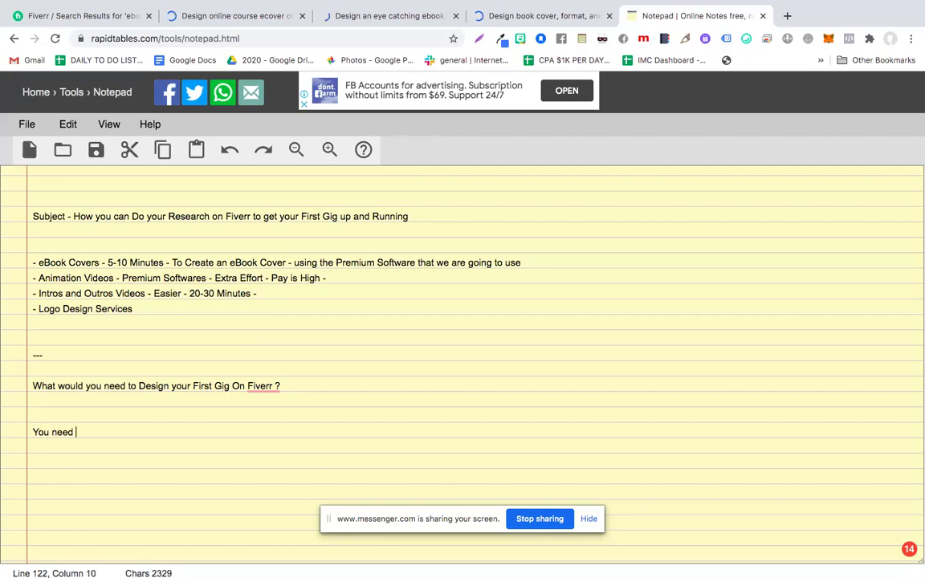
key("BackSpace")
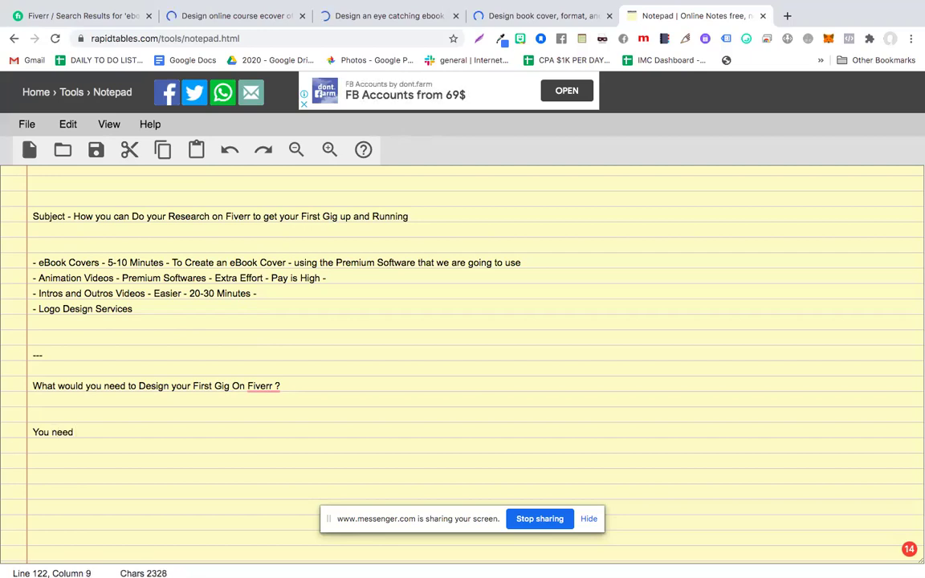
key("BackSpace")
key("BackSpace")
key("BackSpace")
key("BackSpace")
key("BackSpace")
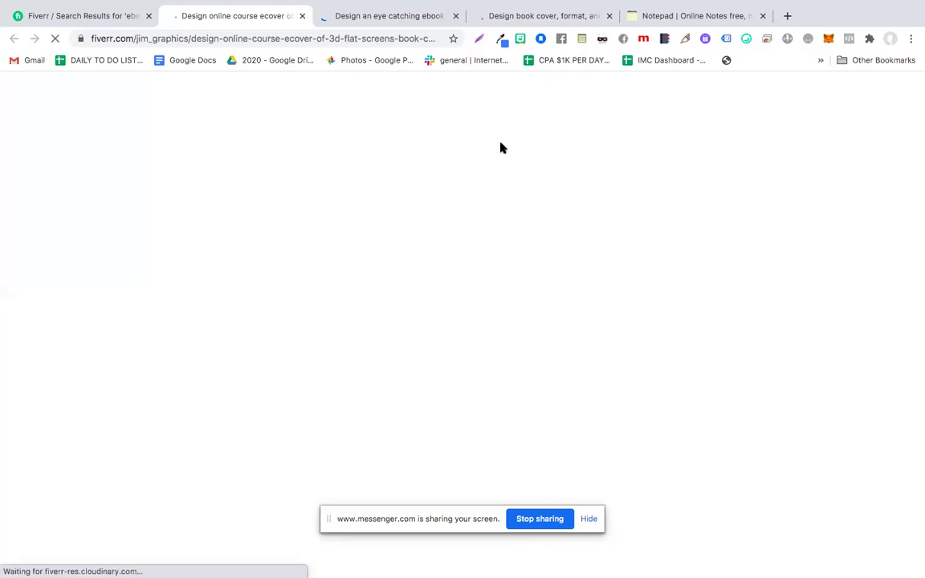
- Correct 'T Title -' to 'A Title -' and add 'Ba Sics Description -' on the next line
left_click(664, 21)
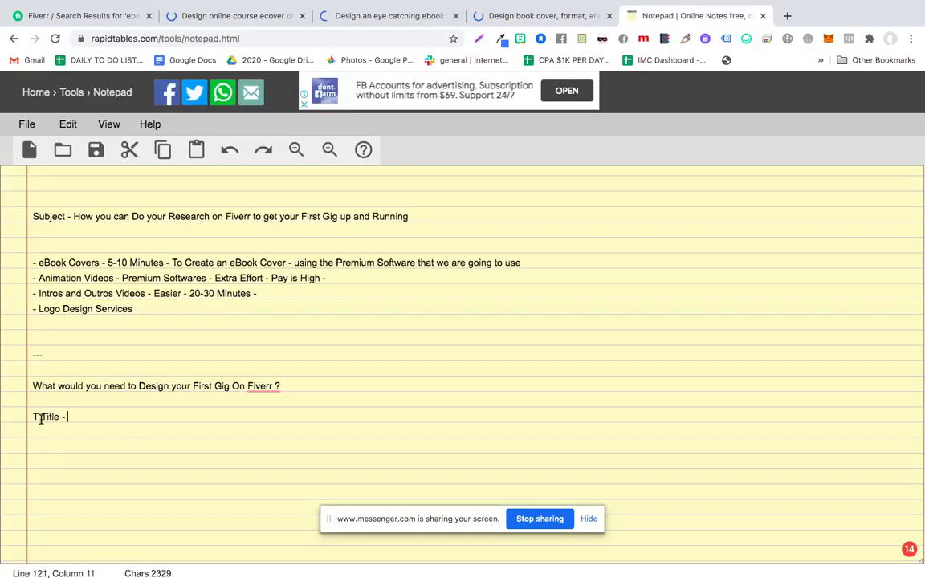
left_click(41, 416)
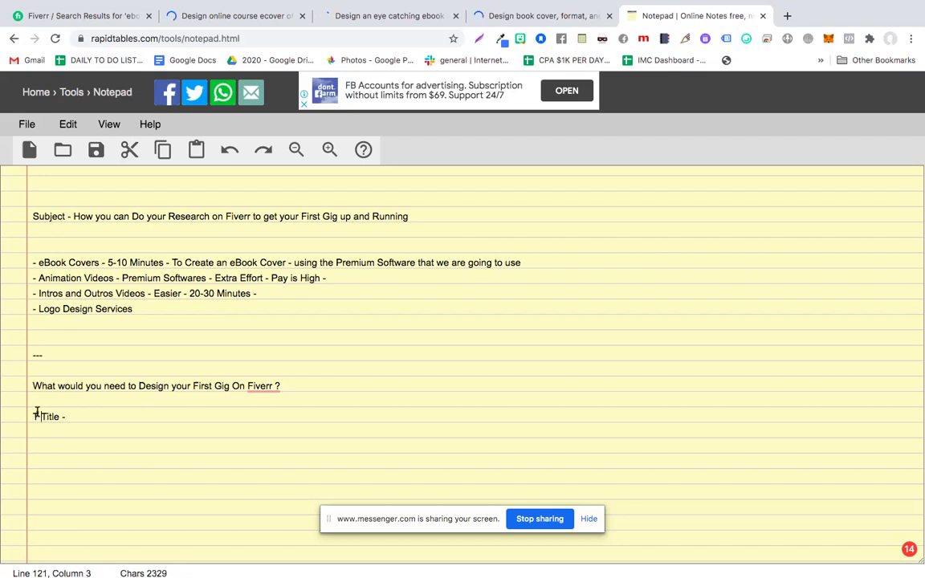
key("Left")
key("BackSpace")
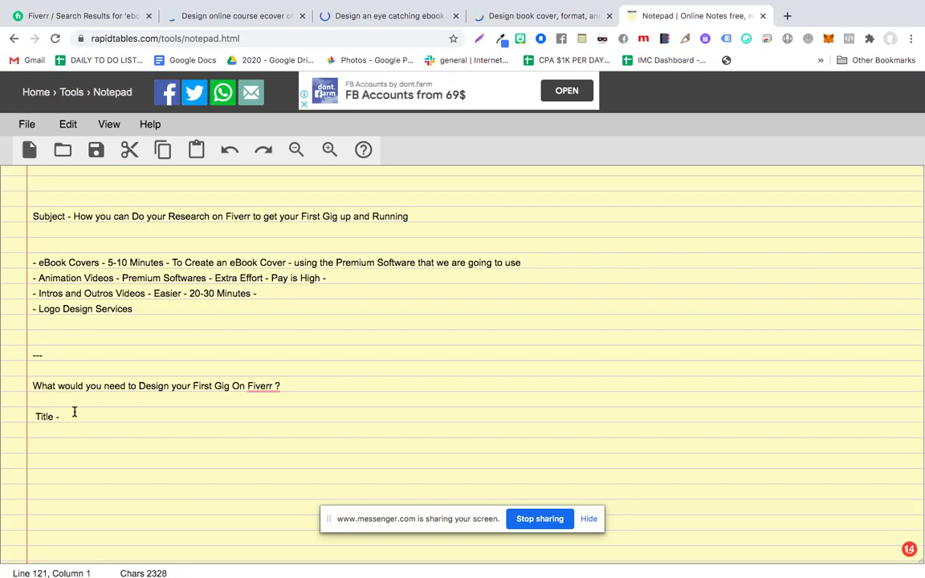
type("A")
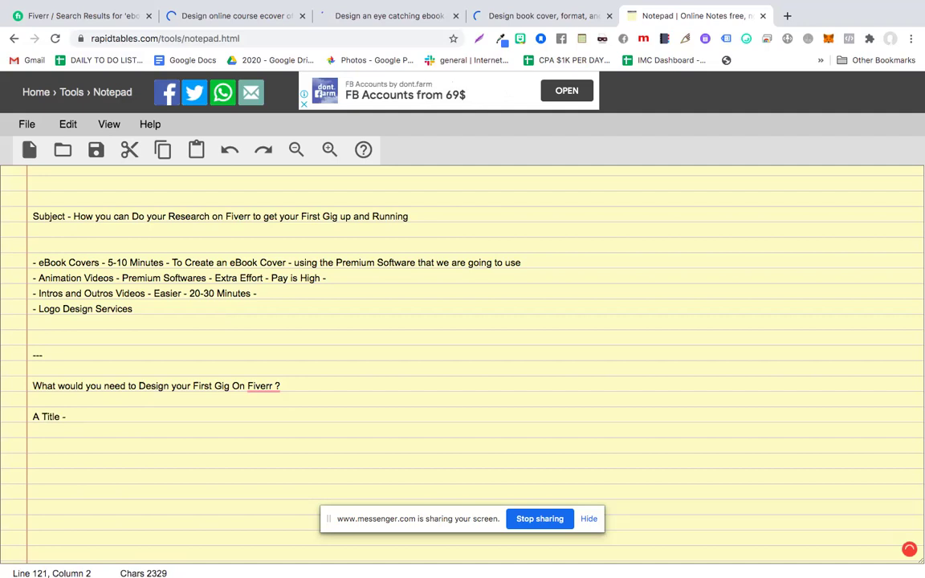
key("Return")
key("Return")
type("Ba ")
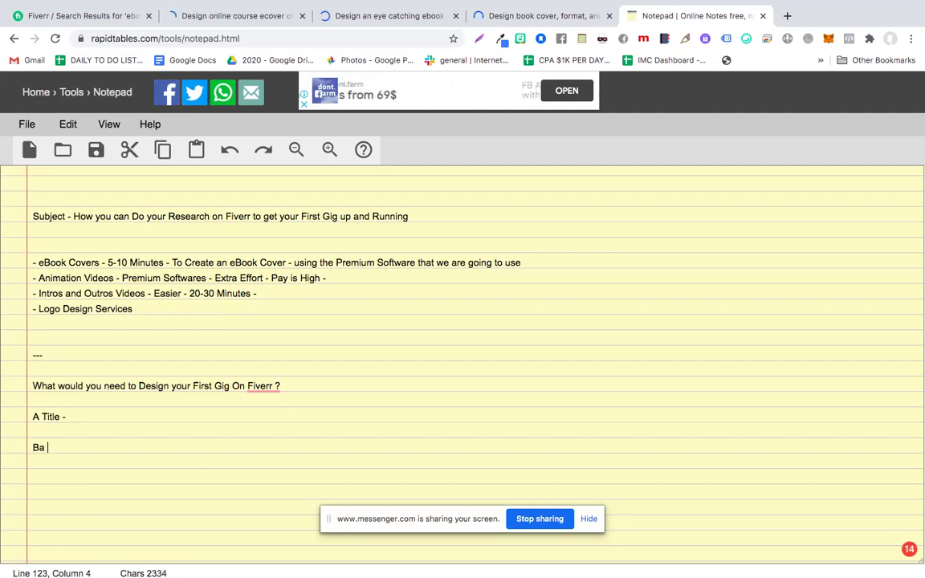
type("Sics Descr")
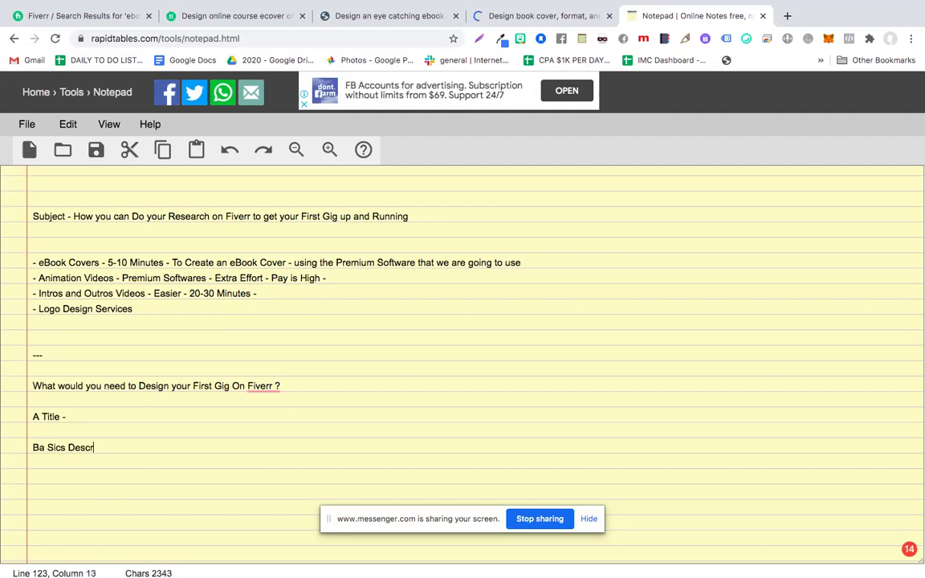
type("iption -")
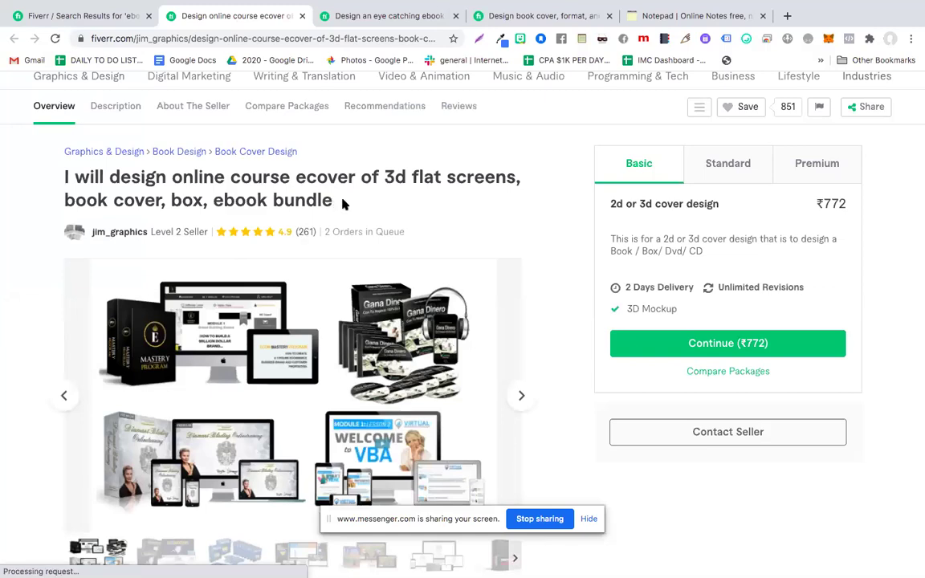
- Select and copy the competitor gig's full title, then return to the notepad
left_click_drag(343, 201, 64, 178)
key("ctrl+c")
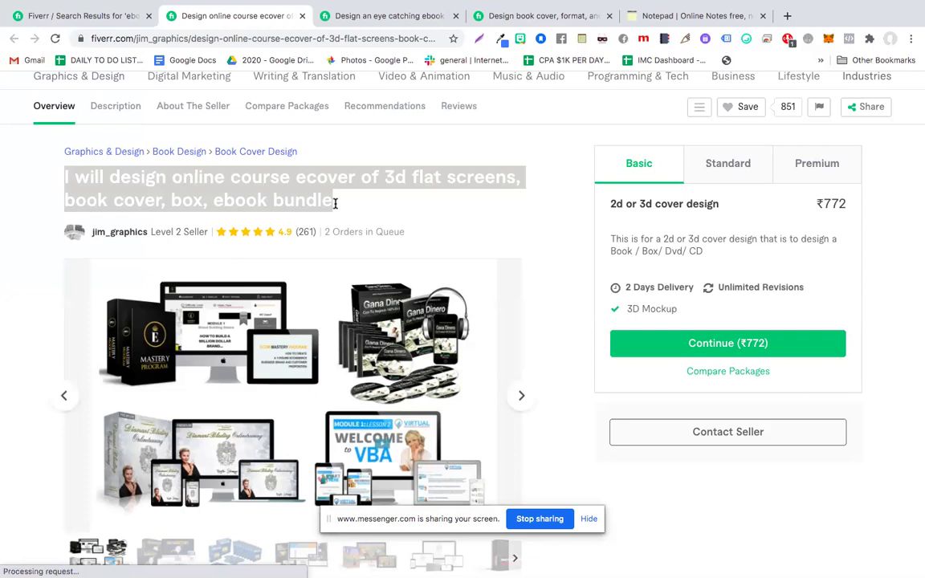
key("ctrl+5")
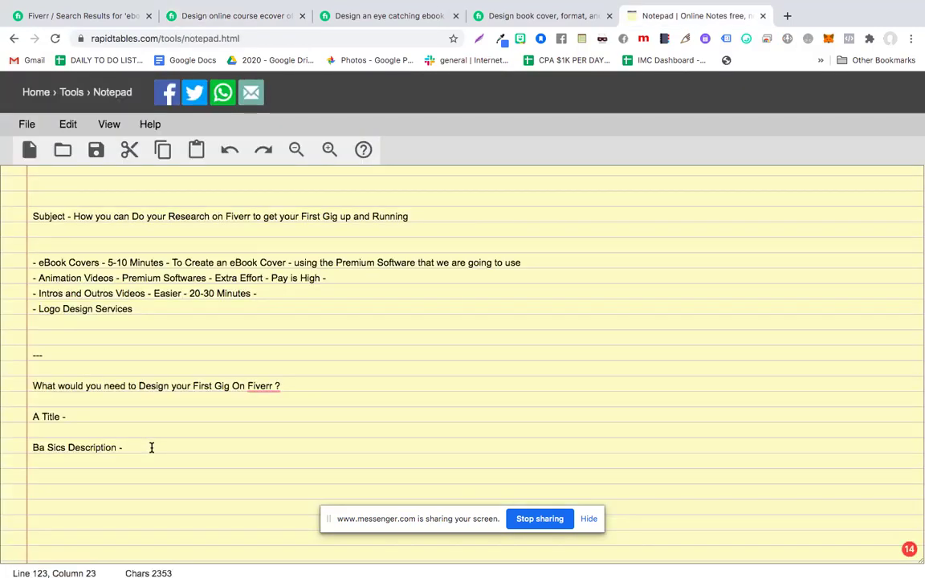
- Paste the competitor's title after 'Description -' and insert 'ebook' before 'ecover'
key("ctrl+v")
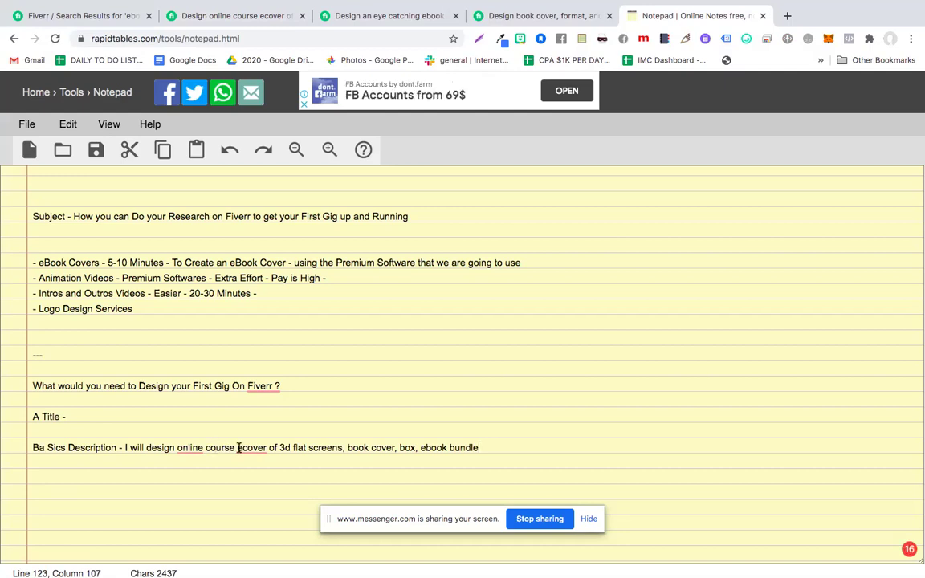
left_click(238, 447)
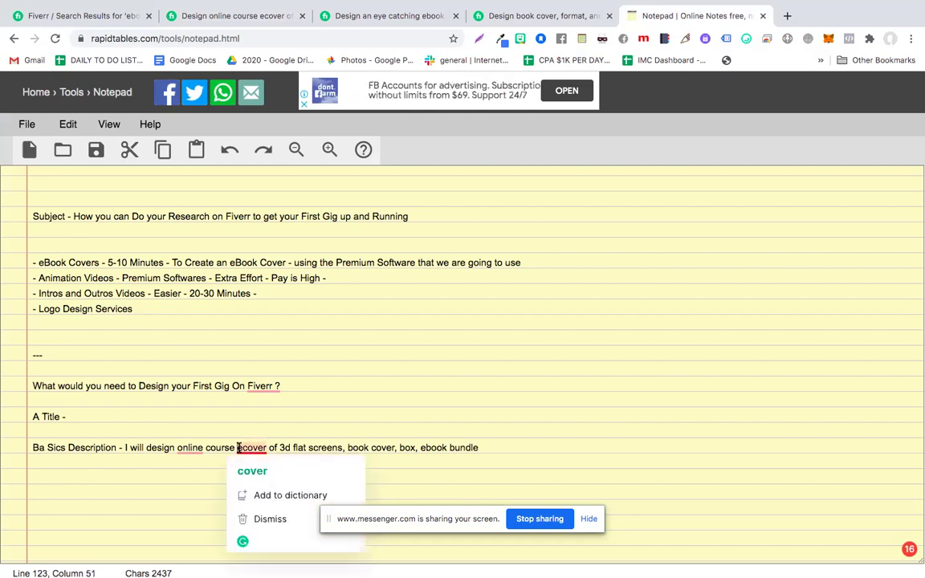
type("ebook")
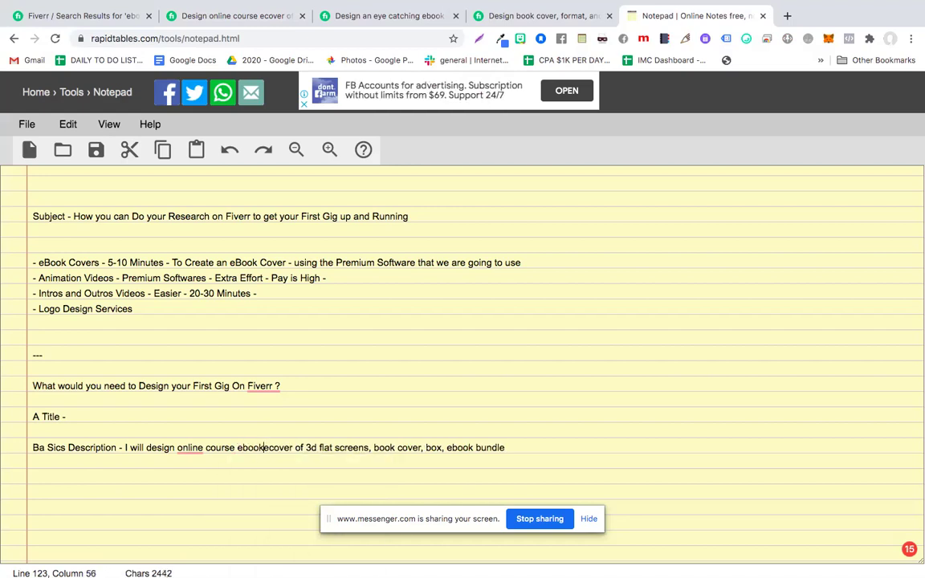
type(" Cover")
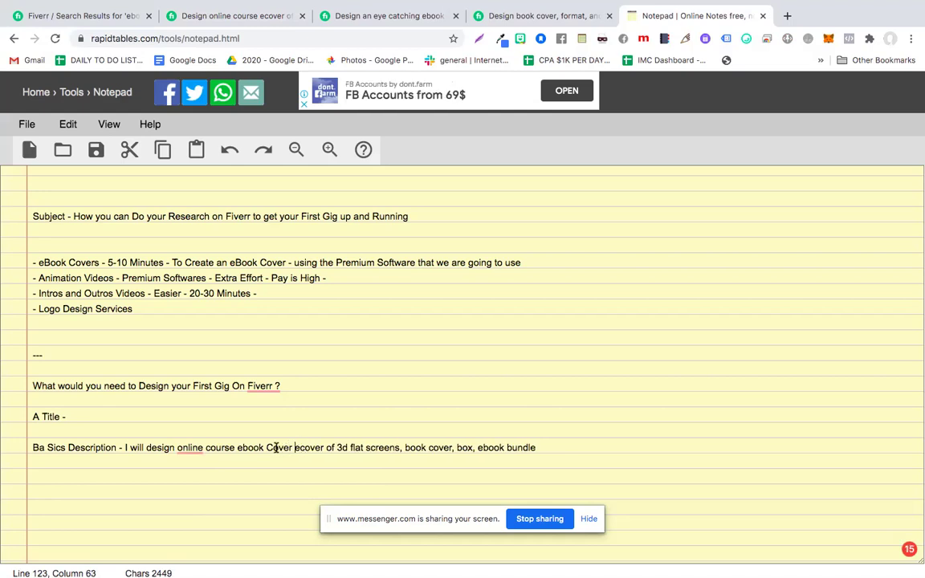
double_click(276, 449)
key("BackSpace")
key("BackSpace")
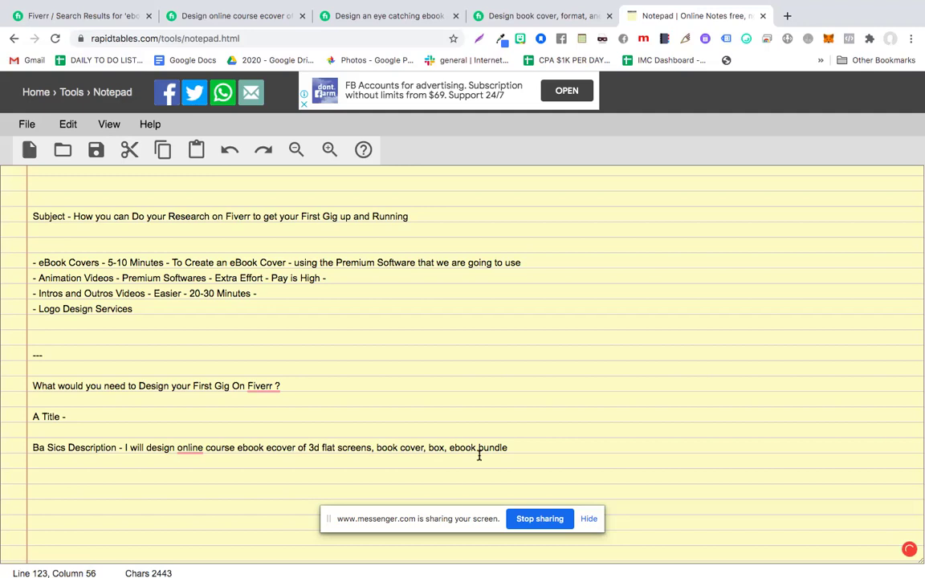
mouse_move(257, 10)
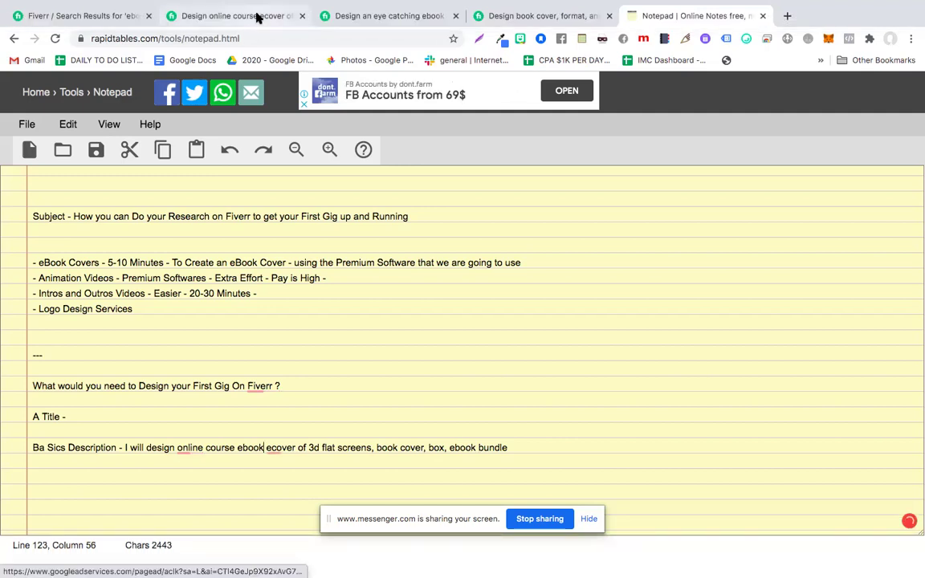
- On the ecover gig page, select the description from 'Hi Buyer' through 'Thanks for your order'
left_click(257, 16)
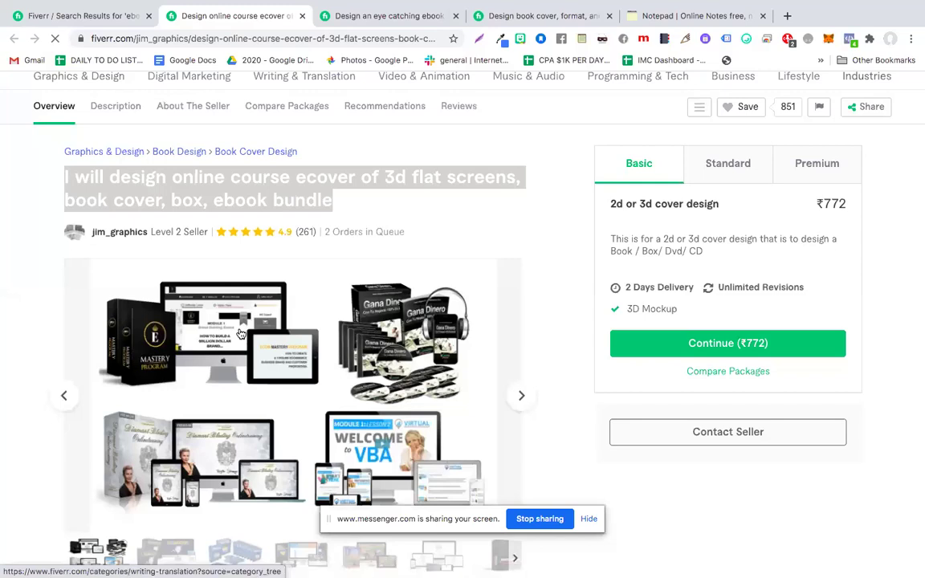
scroll(289, 257, "down", 2)
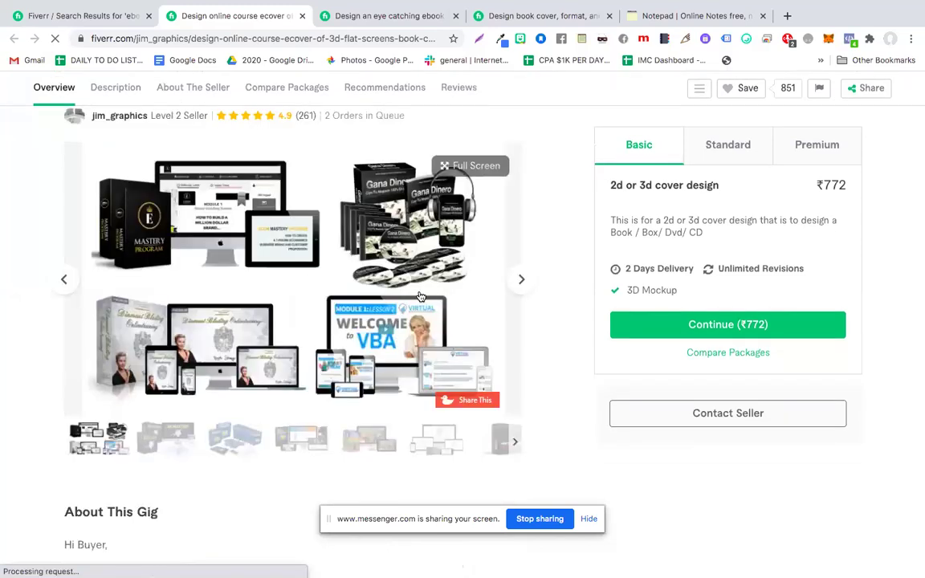
left_click(521, 285)
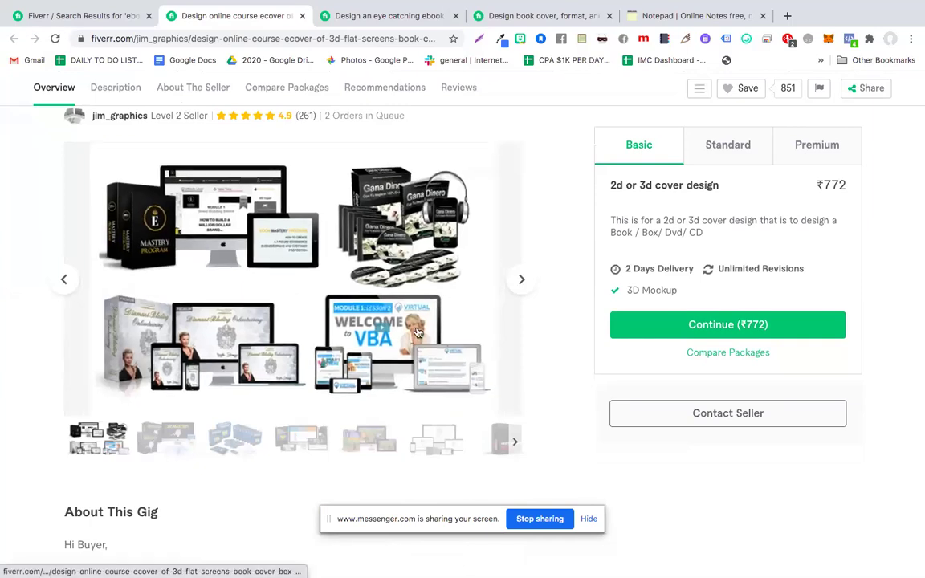
mouse_move(293, 279)
left_click(520, 285)
scroll(412, 344, "down", 2)
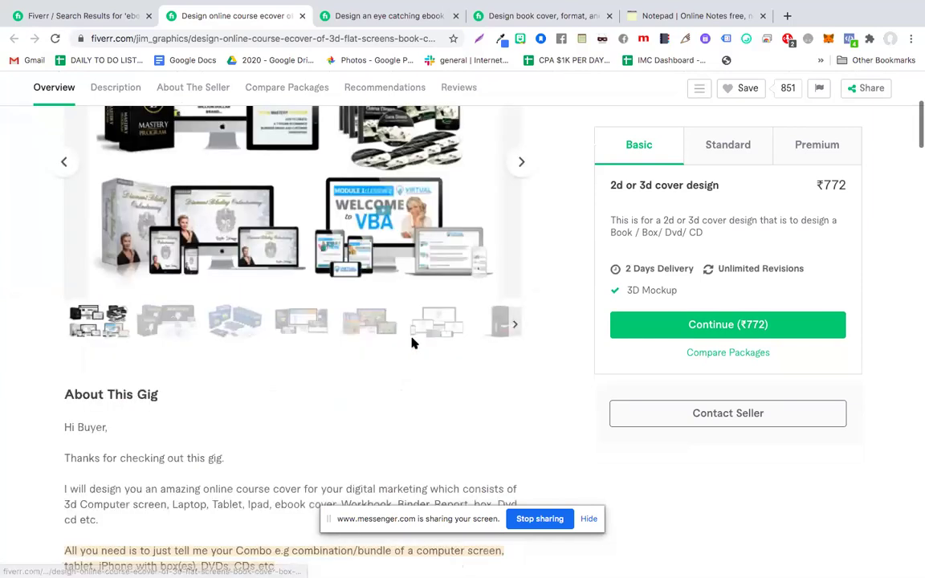
scroll(412, 343, "down", 2)
scroll(412, 344, "down", 4)
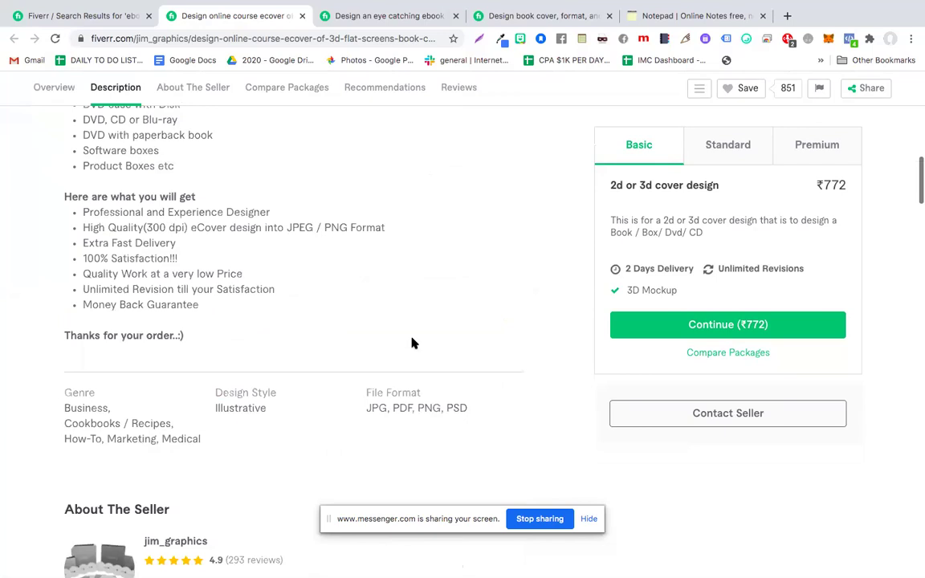
scroll(412, 344, "up", 3)
scroll(412, 344, "up", 1)
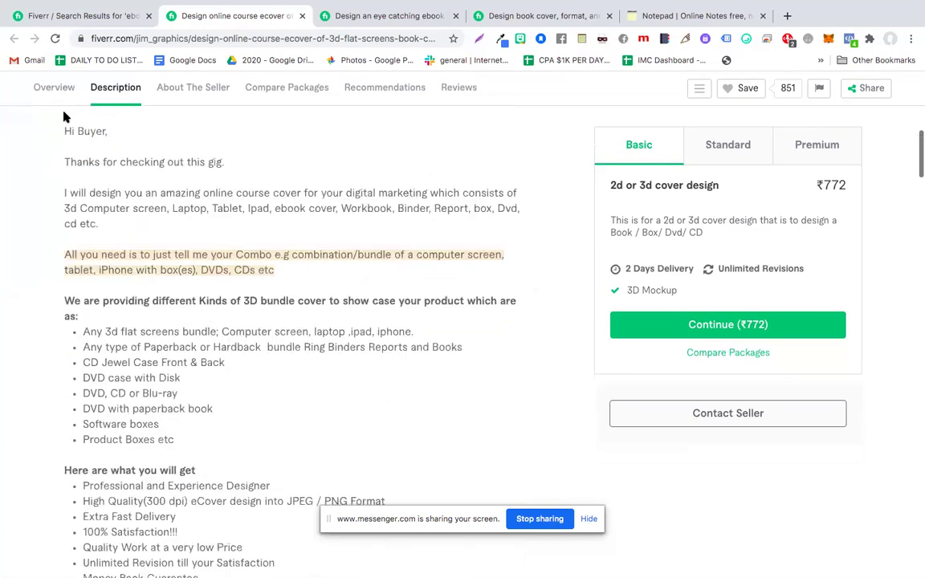
left_click_drag(63, 128, 255, 556)
key("ctrl+c")
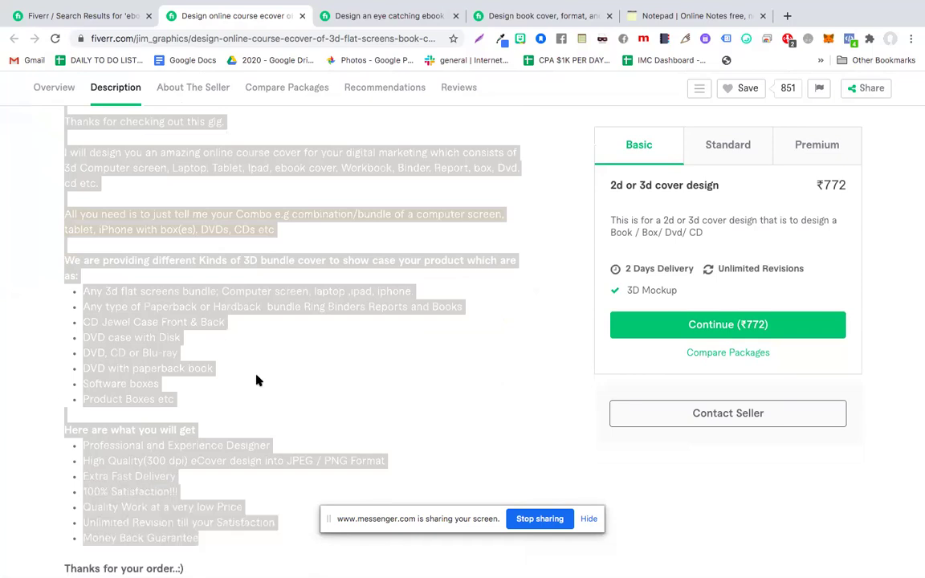
scroll(260, 417, "down", 1)
mouse_move(255, 555)
left_mouse_down()
mouse_move(259, 461)
mouse_move(265, 466)
left_mouse_up()
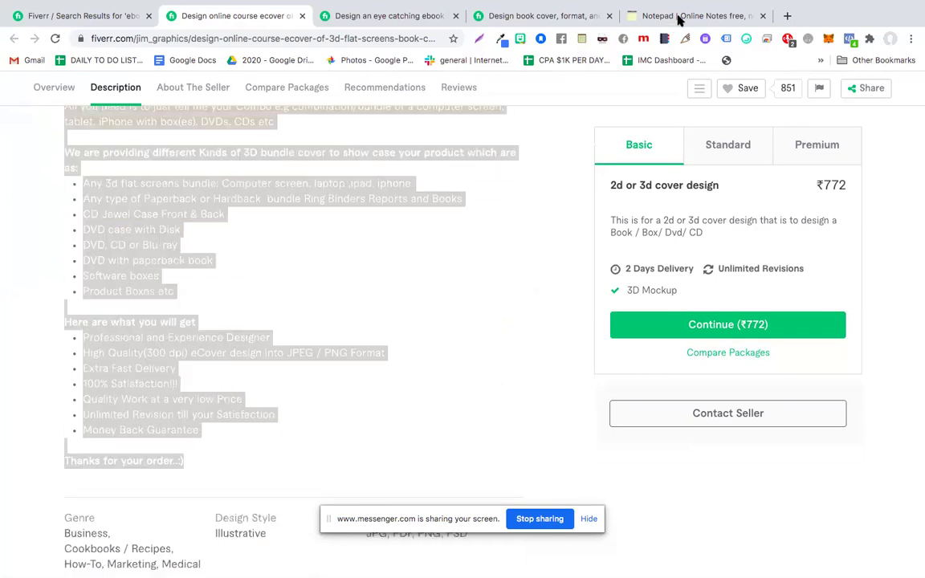
- Paste the competitor's gig description on a new line below the borrowed title
key("ctrl+5")
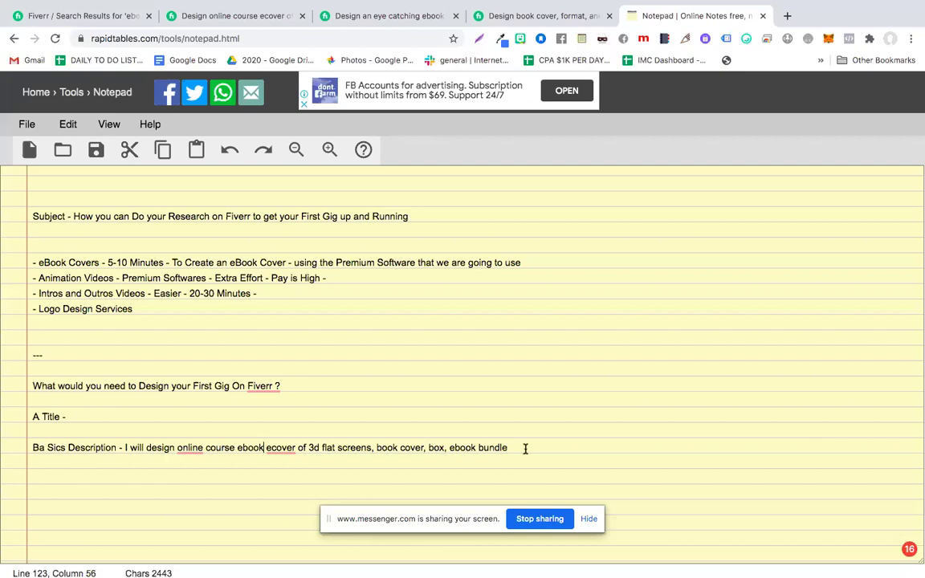
left_click(525, 446)
key("Return")
key("Return")
key("Return")
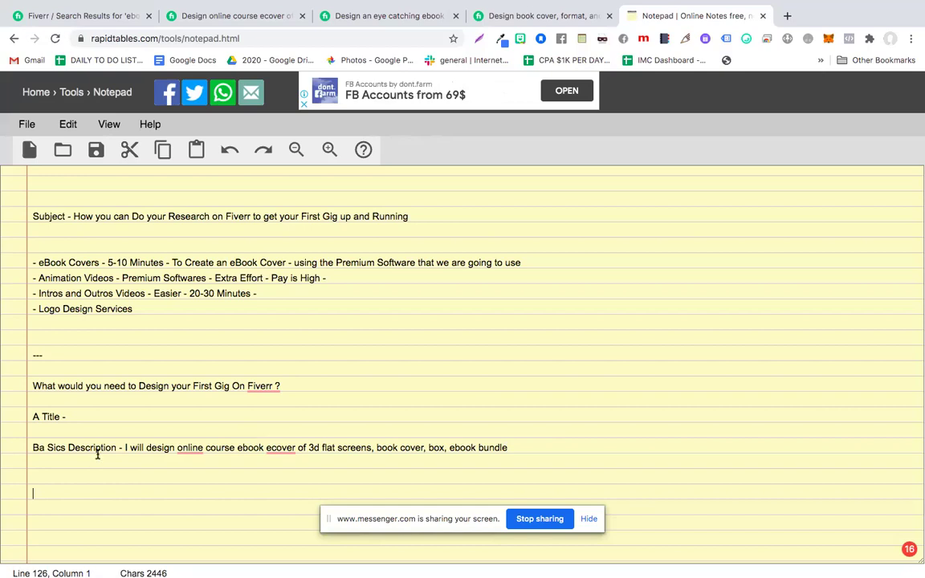
key("ctrl+v")
- Replace the 'A Title' and description labels with 'Title -'
scroll(128, 410, "up", 2)
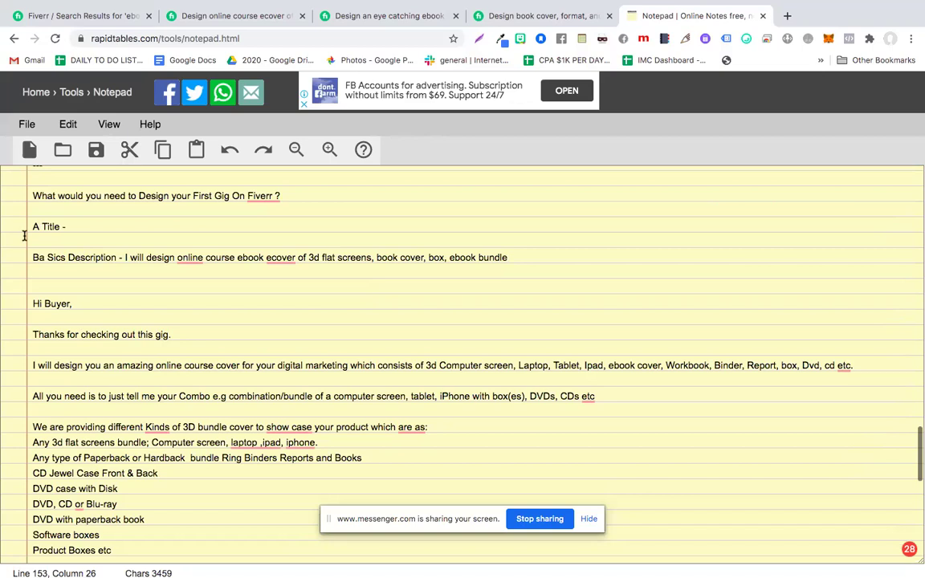
left_click_drag(123, 257, 16, 206)
key("BackSpace")
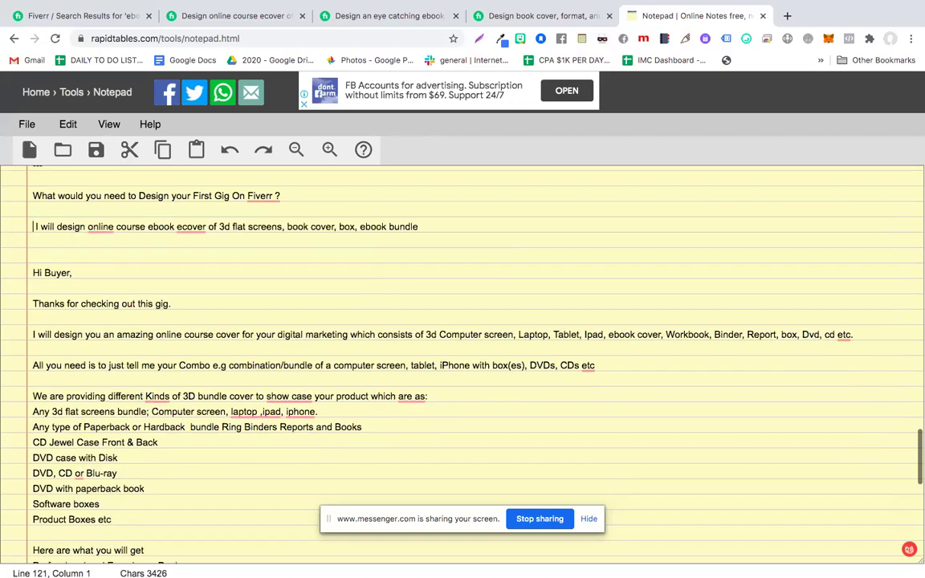
type("Title")
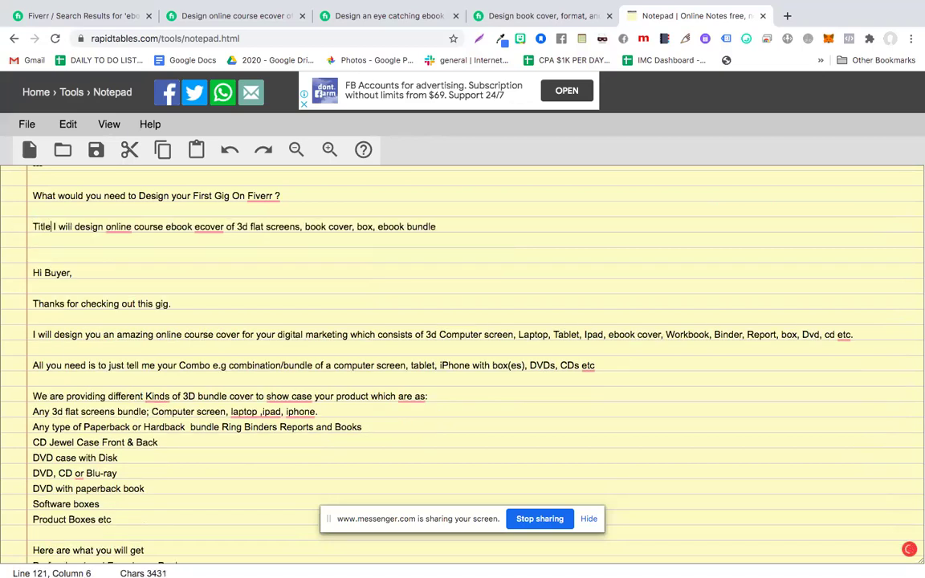
type(" -")
- Highlight parts of the 'I will design…' opening sentence and product list to review the wording
scroll(86, 298, "down", 2)
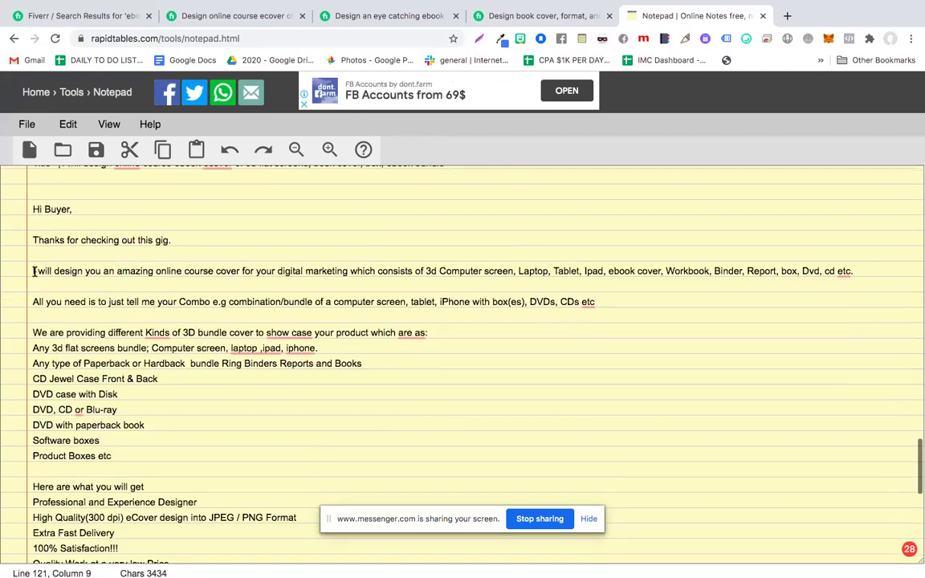
double_click(36, 271)
left_click_drag(196, 271, 377, 271)
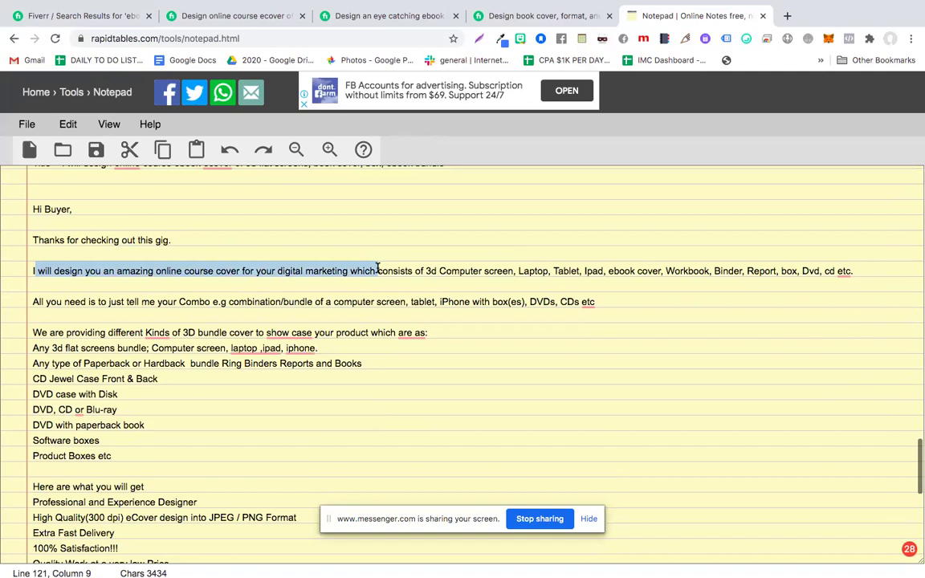
left_click(377, 270)
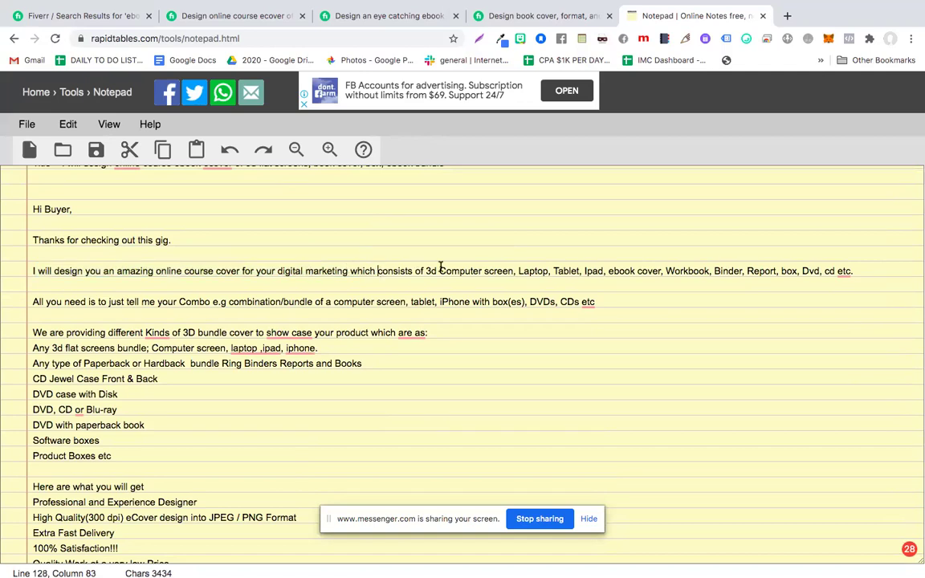
left_click_drag(422, 270, 530, 270)
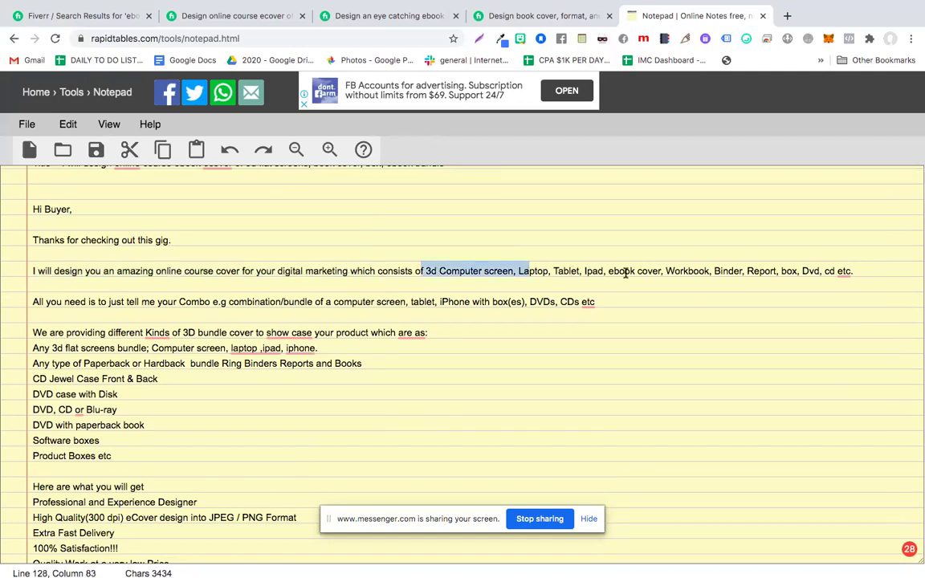
left_click_drag(625, 273, 648, 270)
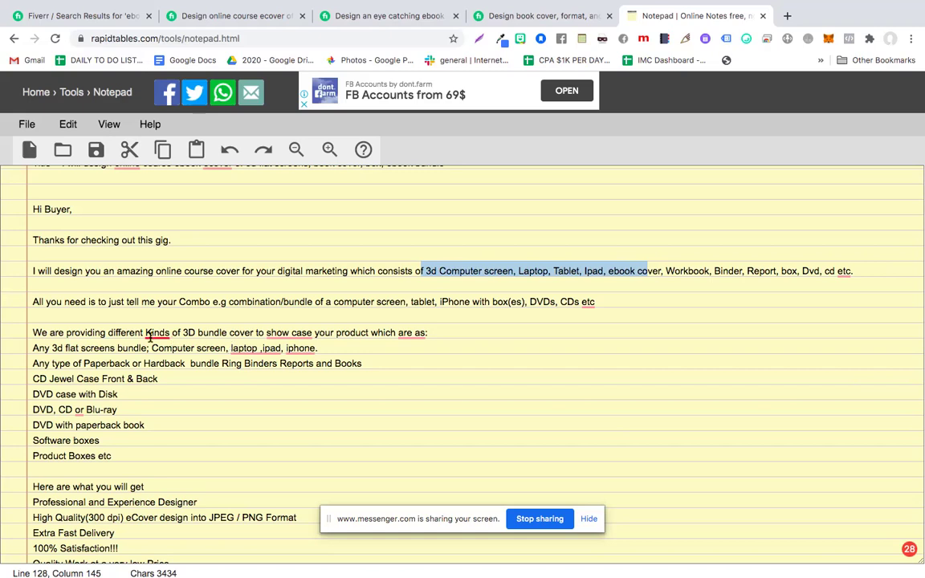
left_click(186, 303)
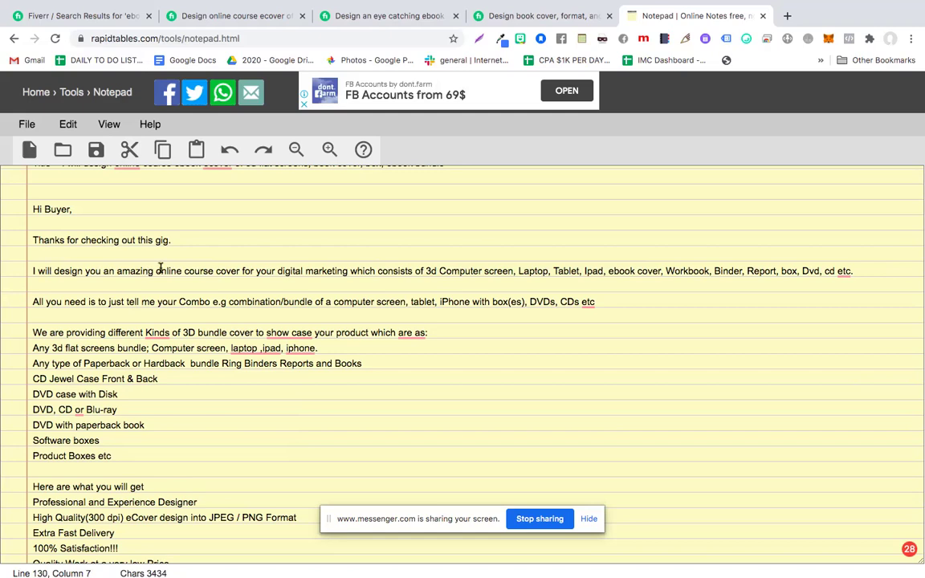
left_click_drag(52, 271, 185, 271)
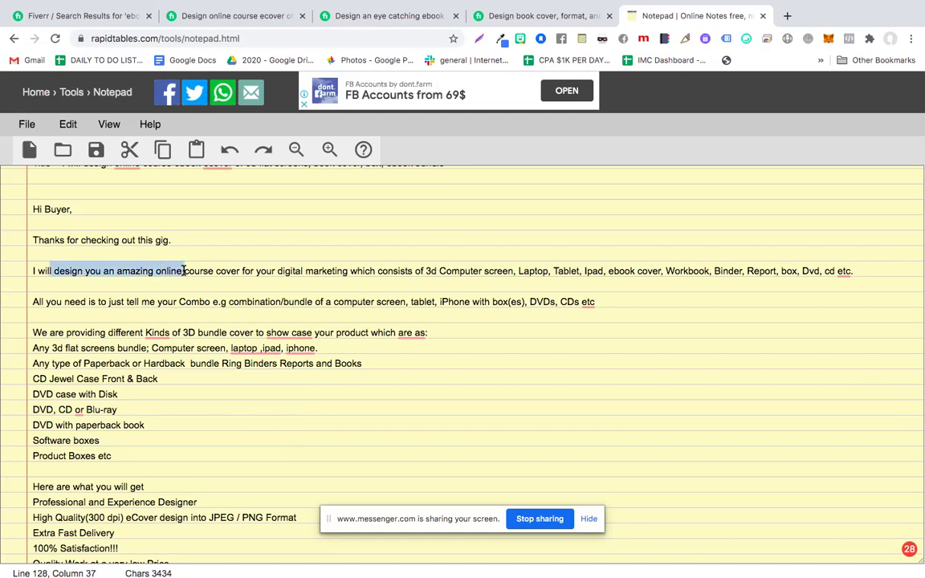
left_click(186, 272)
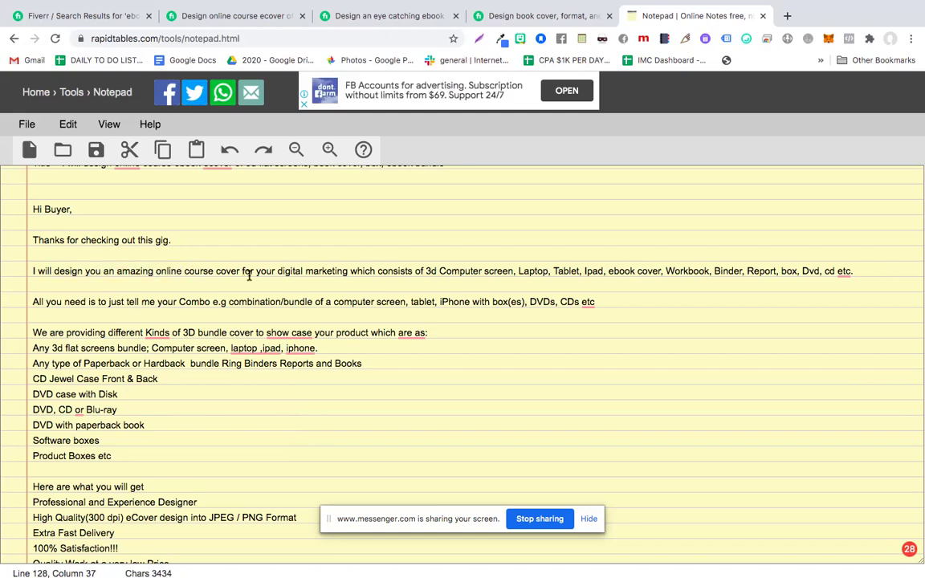
- Change 'online course' to 'eBook' and add 'eBook or Course' after 'digital marketing'
double_click(68, 272)
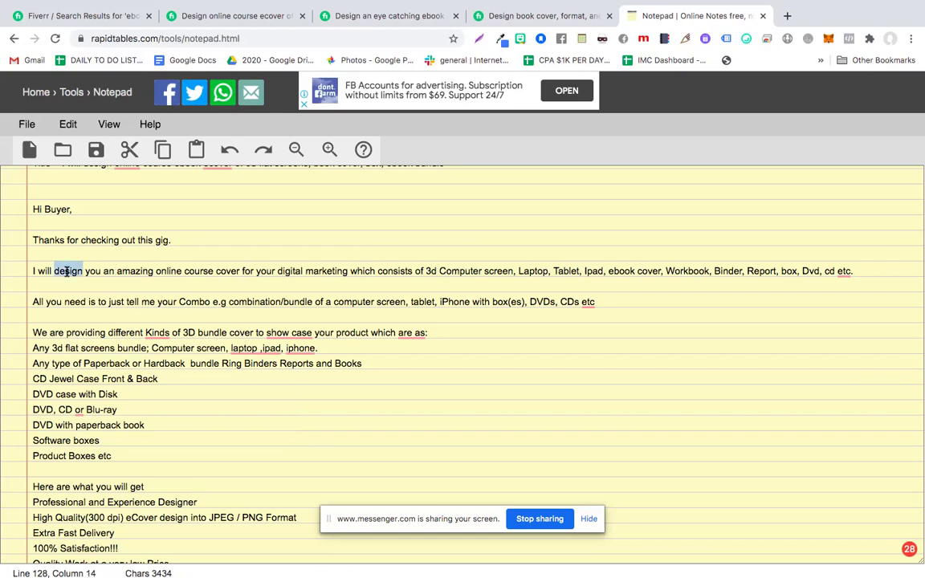
double_click(166, 271)
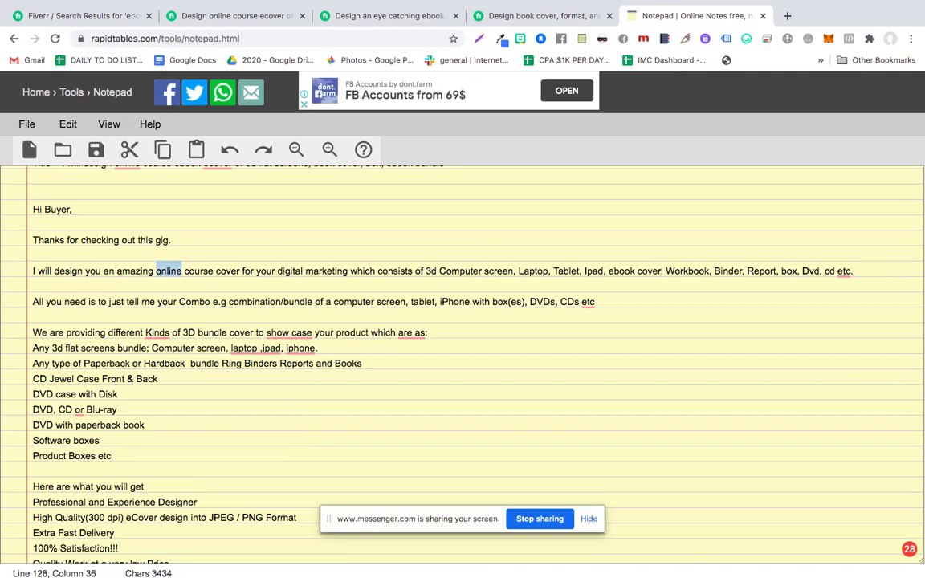
type("eBook")
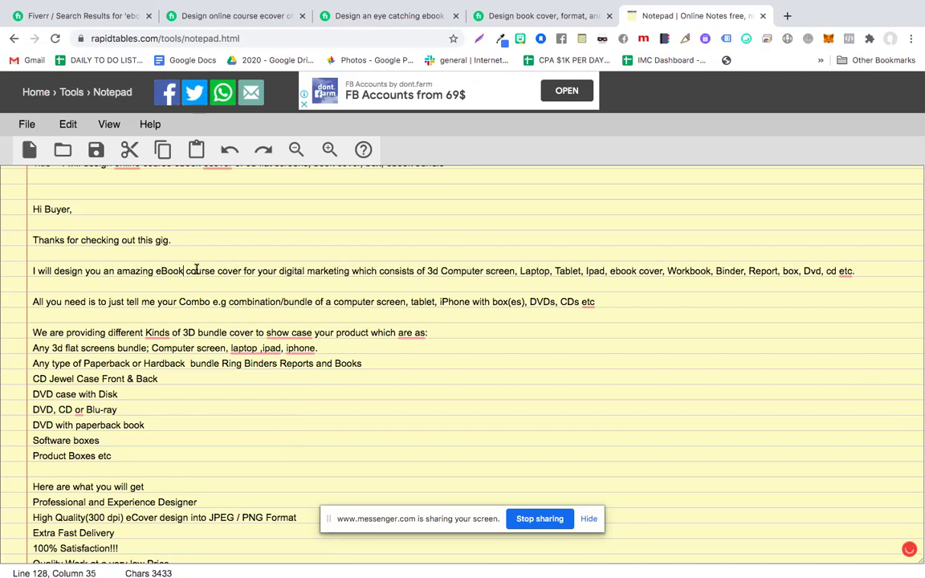
double_click(201, 271)
key("BackSpace")
key("BackSpace")
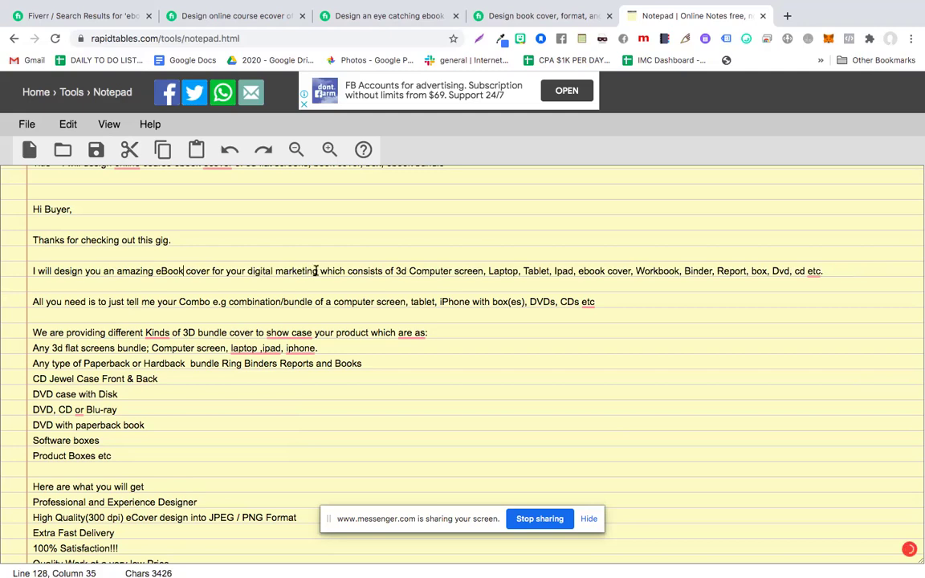
left_click(317, 270)
type("eBo")
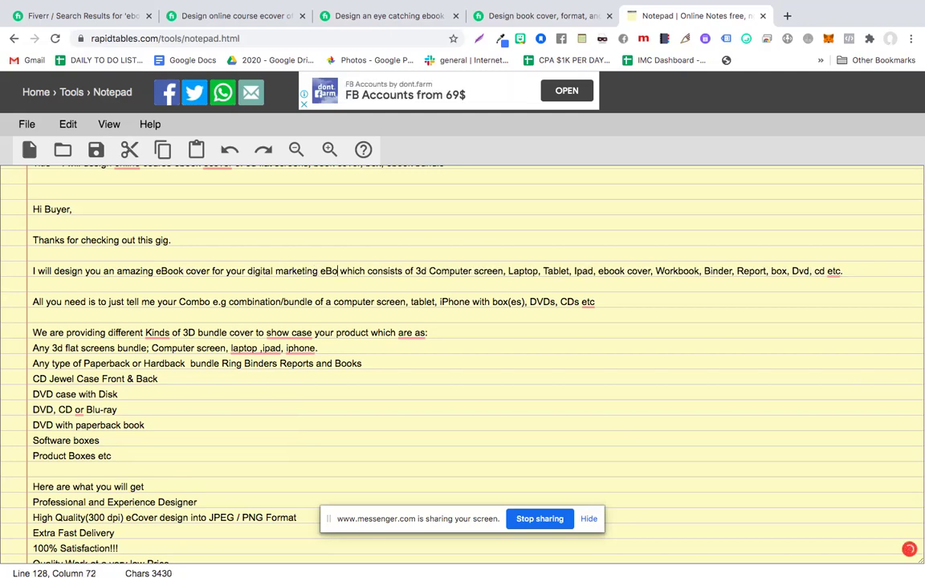
type("ok or Course")
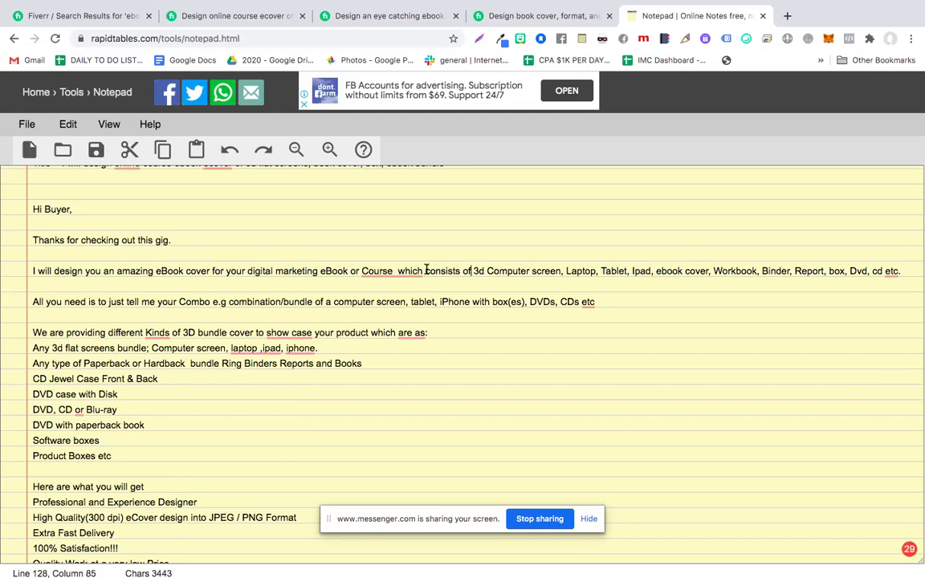
- Replace 'consists of' with 'such as' and insert 'eBook Cover,' before '3d'
left_click_drag(425, 271, 471, 270)
key("BackSpace")
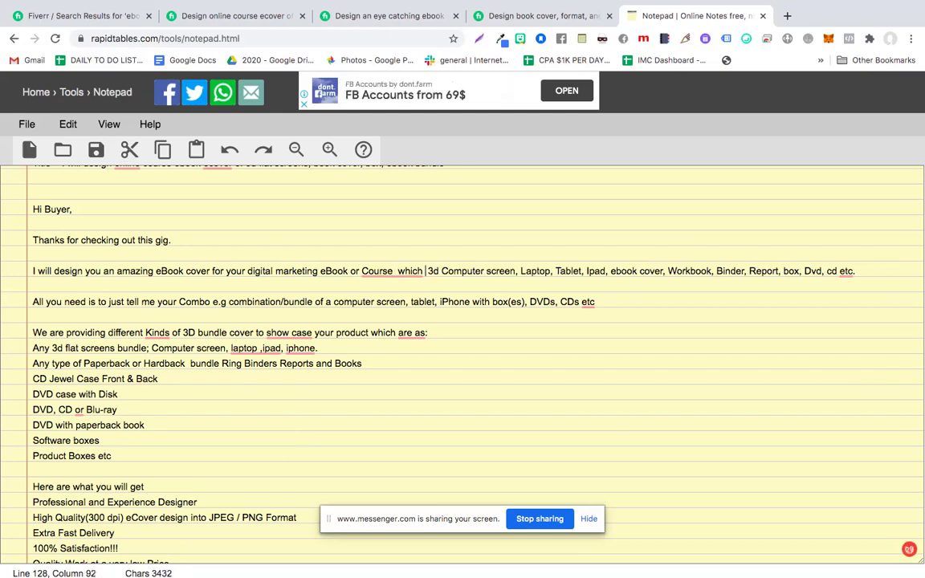
type("su")
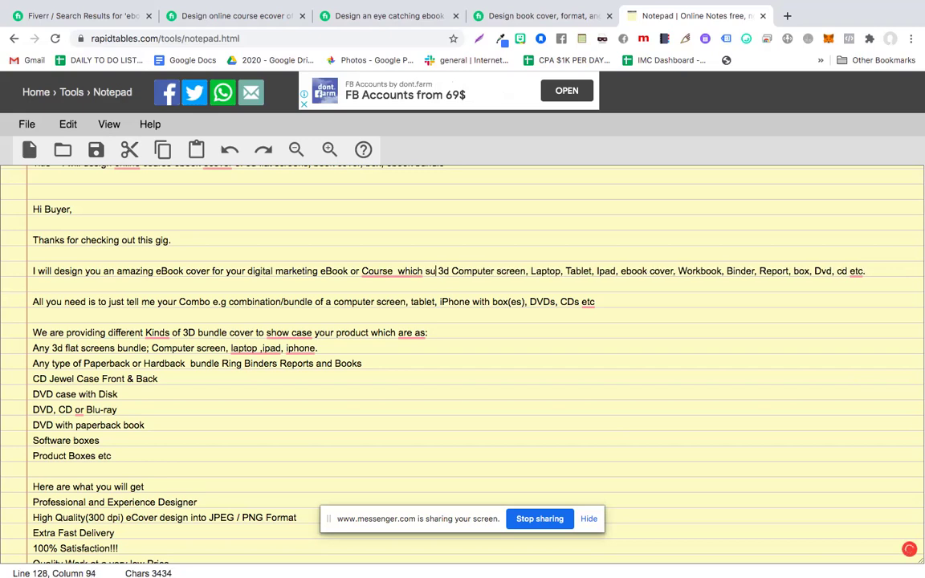
type("ch as")
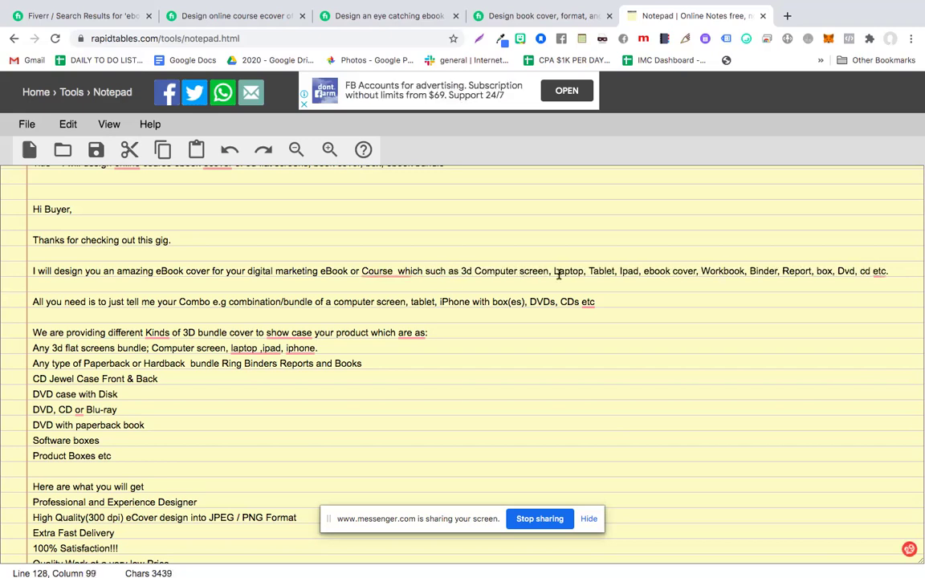
left_click(461, 271)
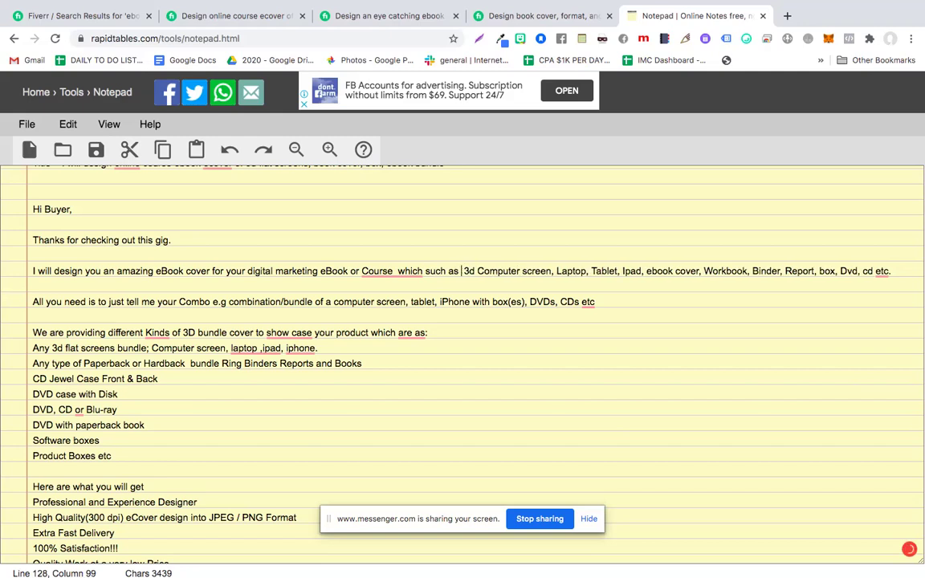
type("eBook Co")
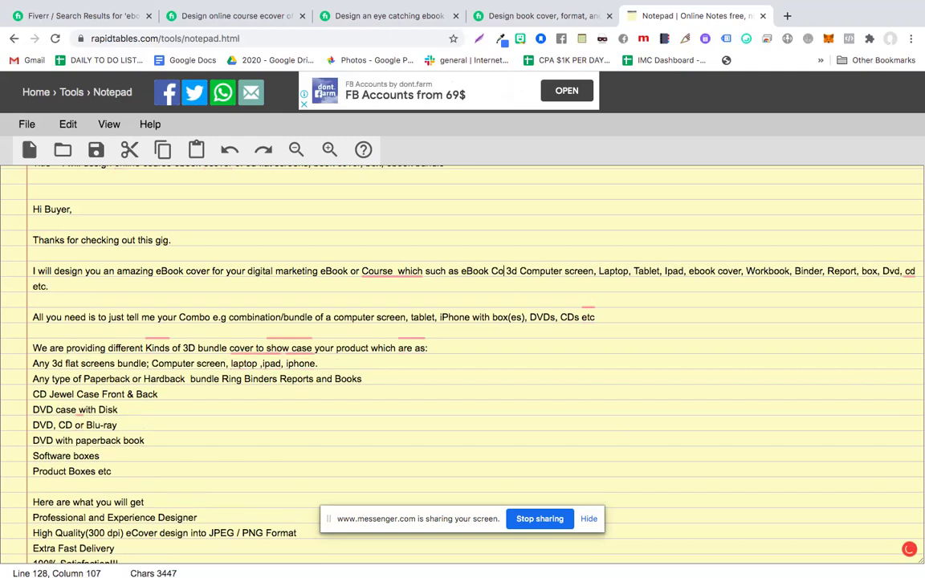
type("ver ")
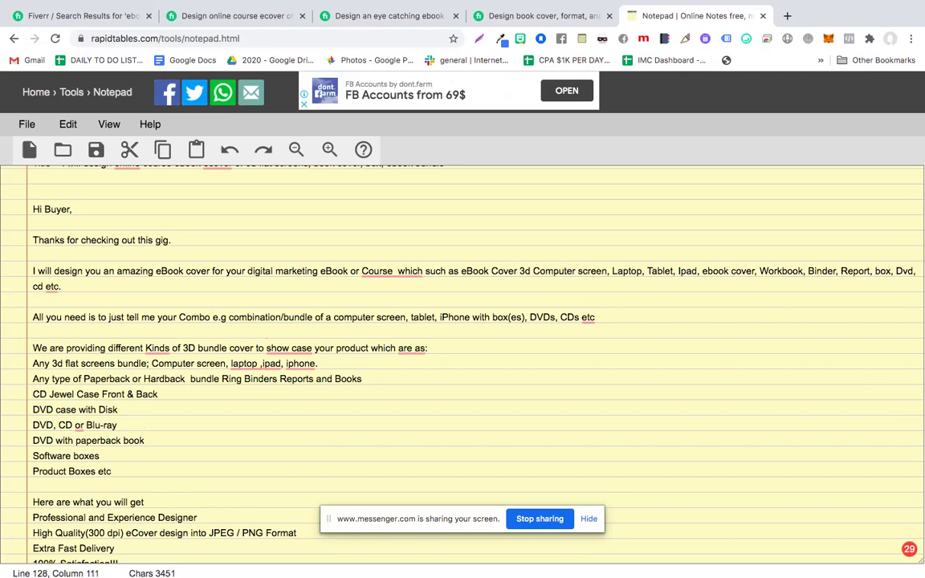
type(",")
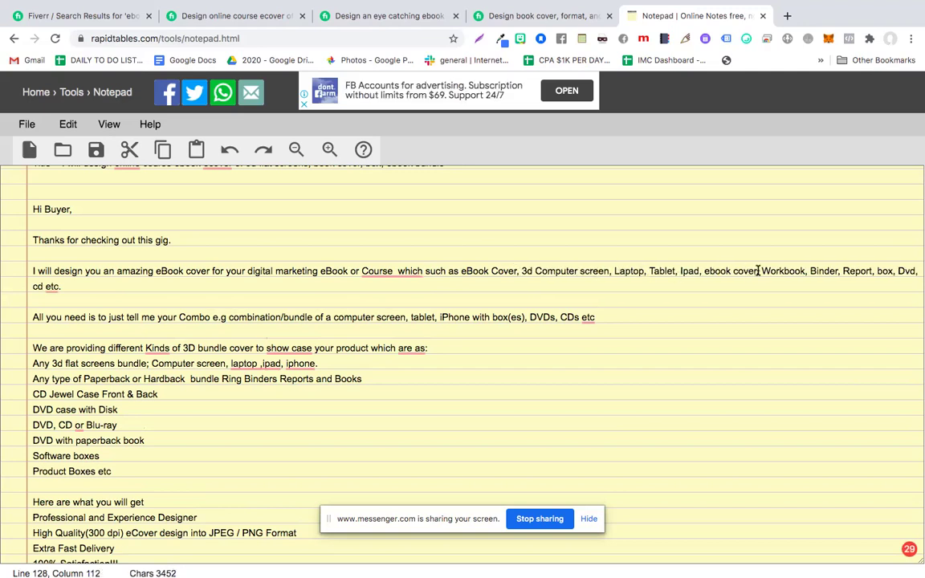
- Delete 'ebook cover', 'Workbook' and 'Binder' from the list and tidy the commas after Ipad
left_click_drag(706, 271, 759, 271)
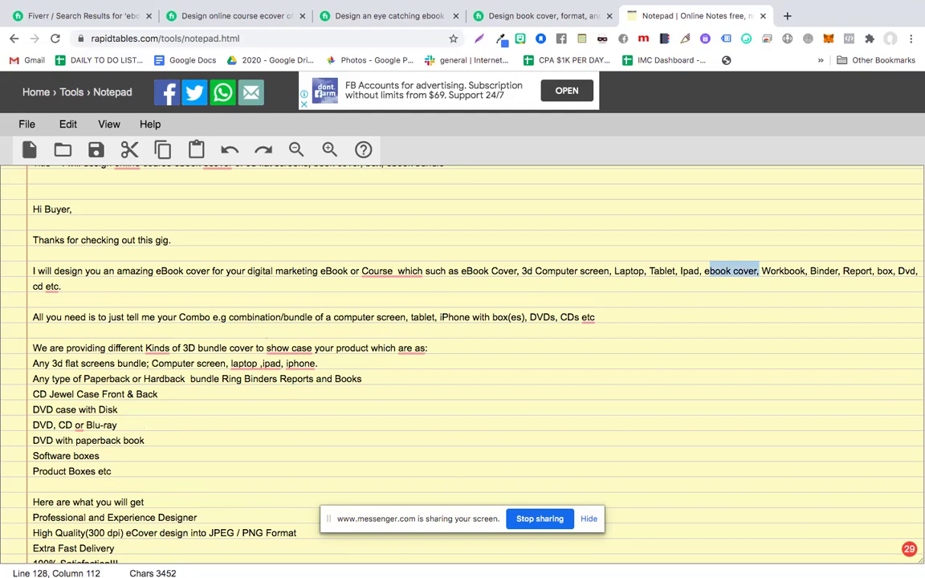
key("BackSpace")
double_click(723, 272)
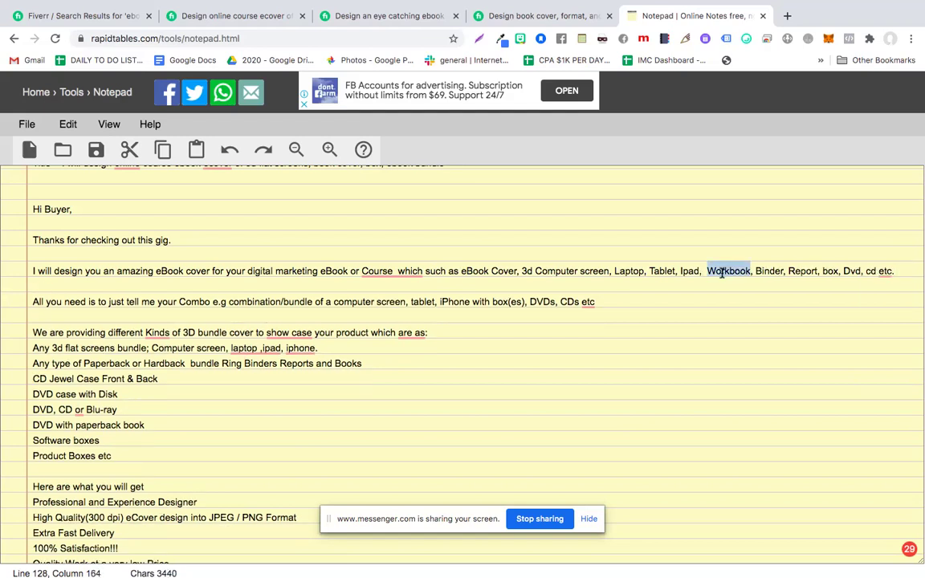
key("BackSpace")
double_click(722, 271)
key("BackSpace")
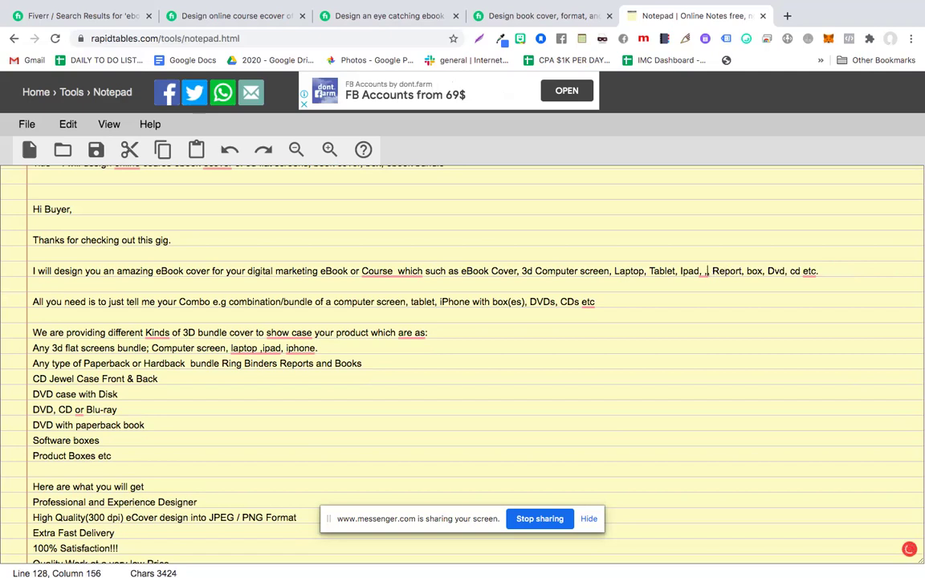
key("Delete")
type(",")
key("BackSpace")
key("BackSpace")
key("BackSpace")
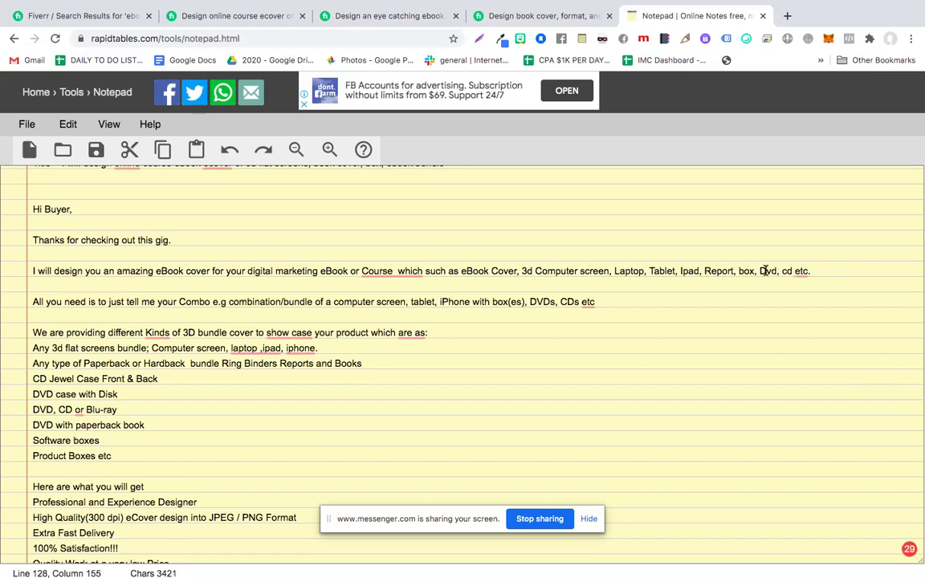
- Re-insert 'Binder' with a comma just before 'etc.' at the end of the list
left_click(811, 270)
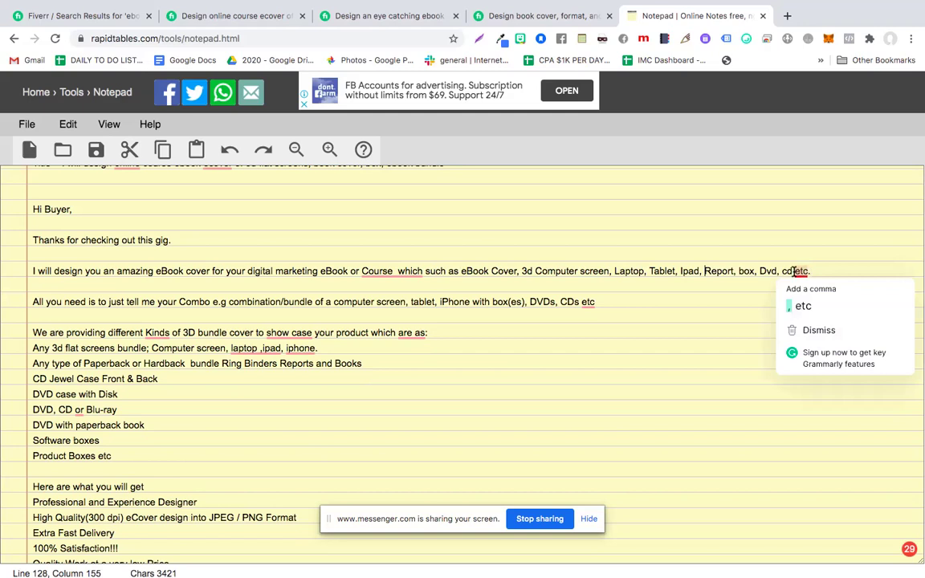
left_click(794, 272)
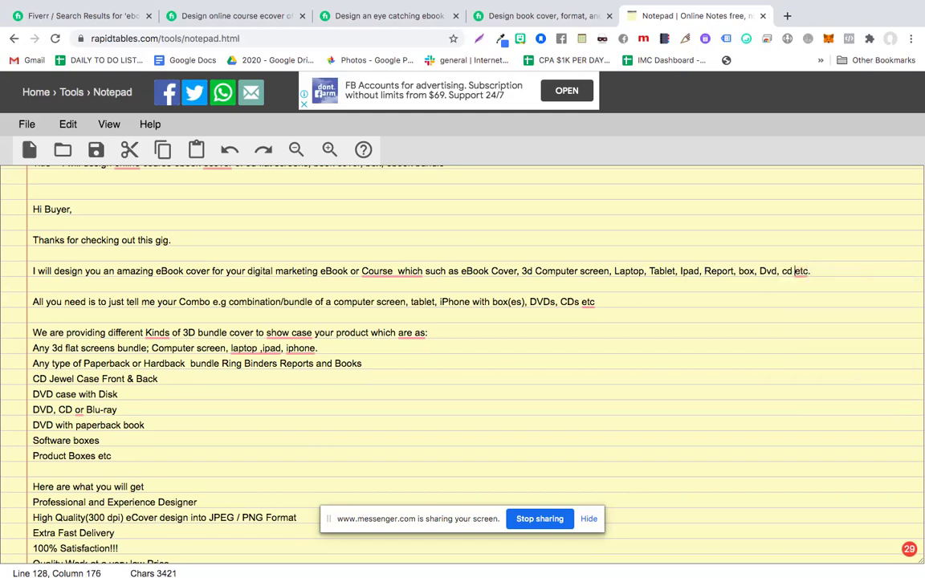
type("Binder")
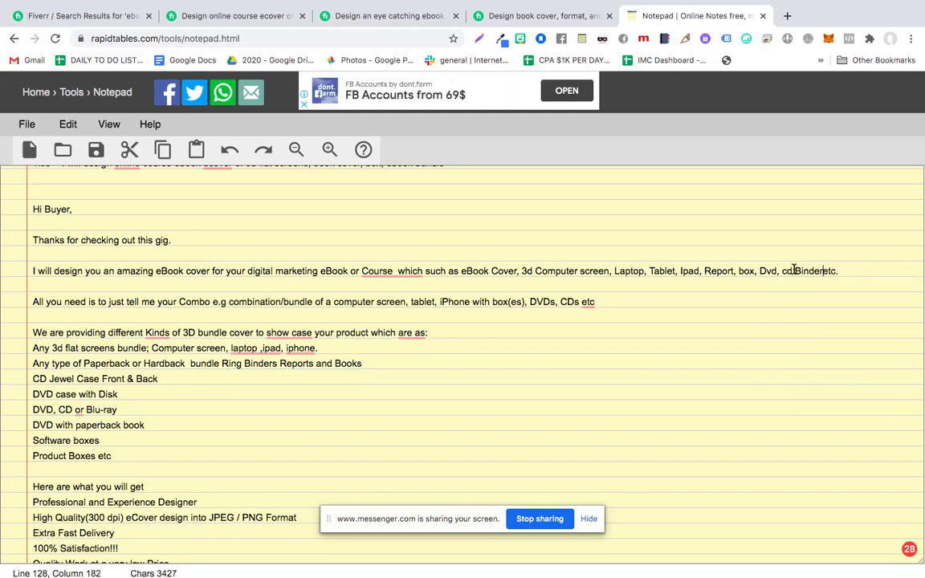
key("Left")
key("Left")
key("Left")
key("Left")
key("Left")
type(",")
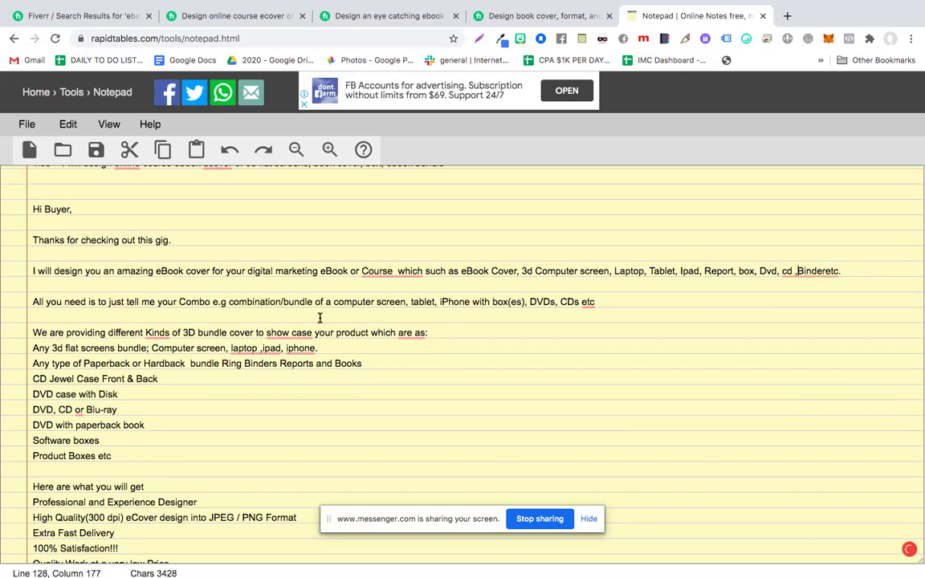
- Move the last four bundle lines, from 'DVD, CD or Blu-ray', directly under the intro line
scroll(354, 316, "down", 1)
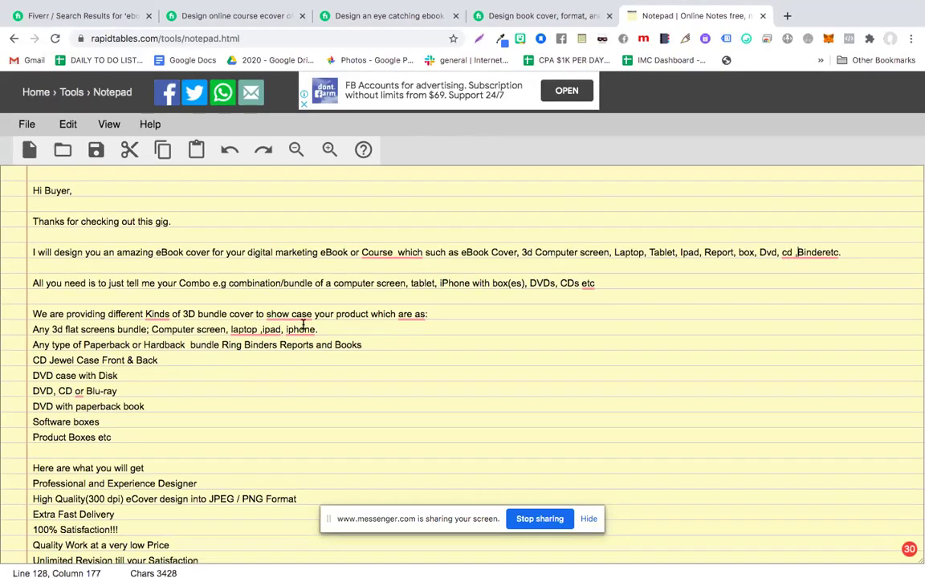
scroll(180, 282, "down", 1)
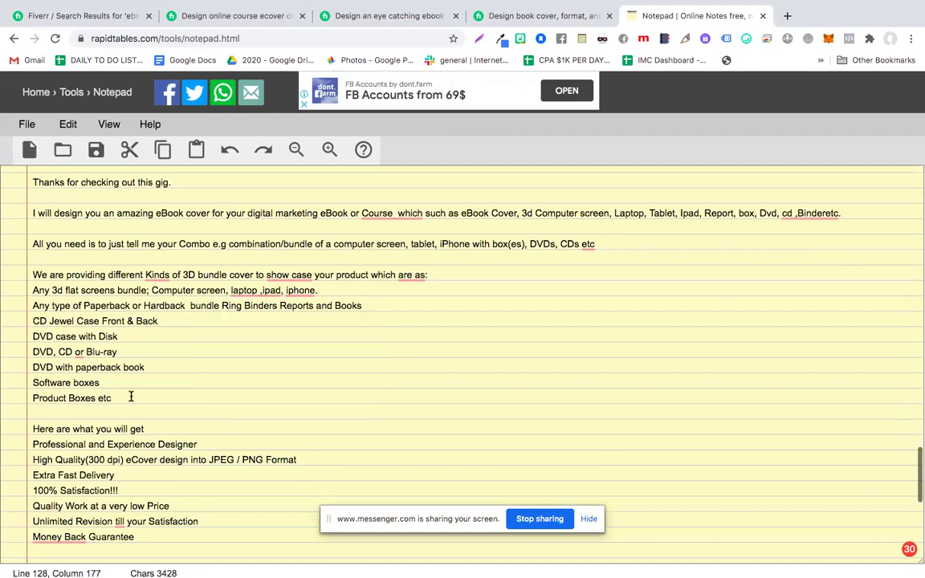
left_click(27, 357, "shift")
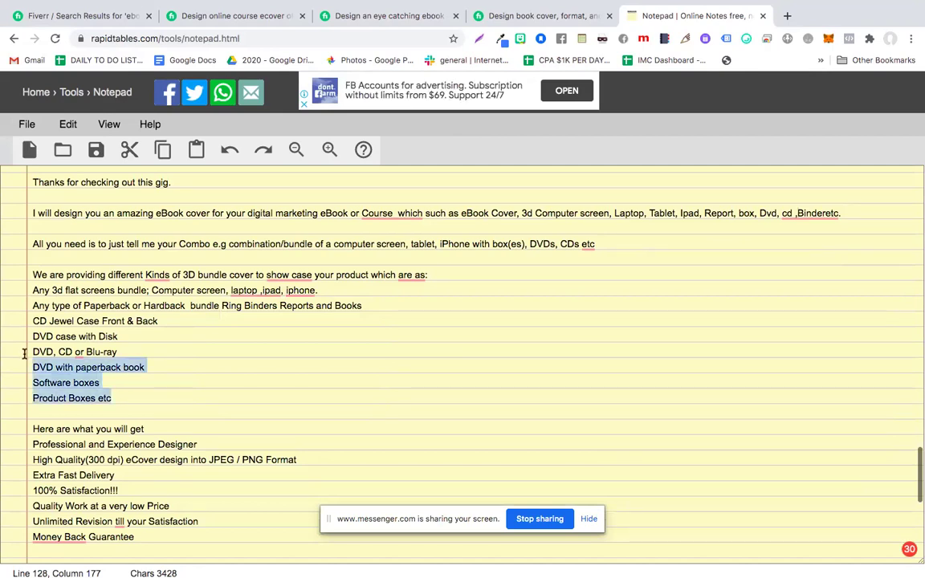
left_click_drag(27, 357, 24, 354)
key("ctrl+c")
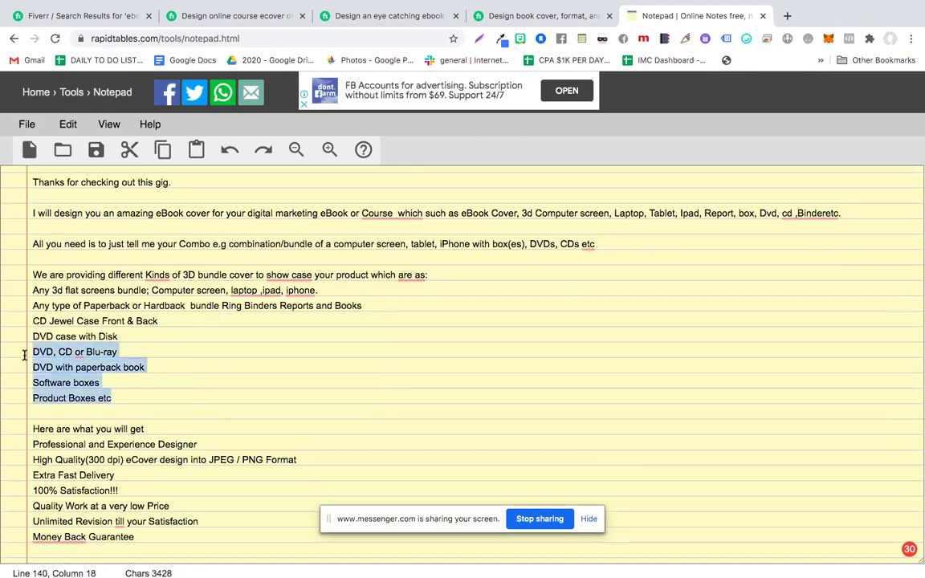
key("BackSpace")
left_click(444, 276)
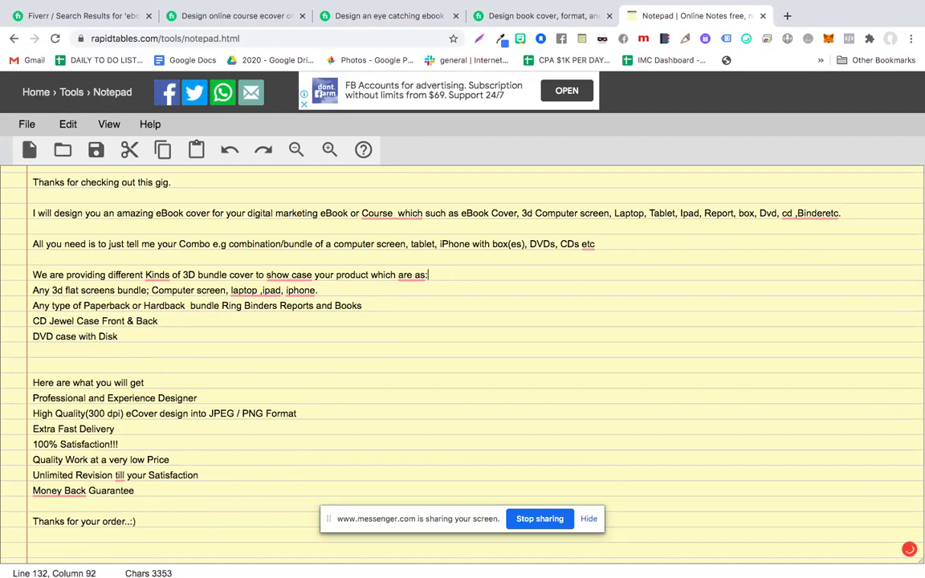
key("Return")
key("ctrl+v")
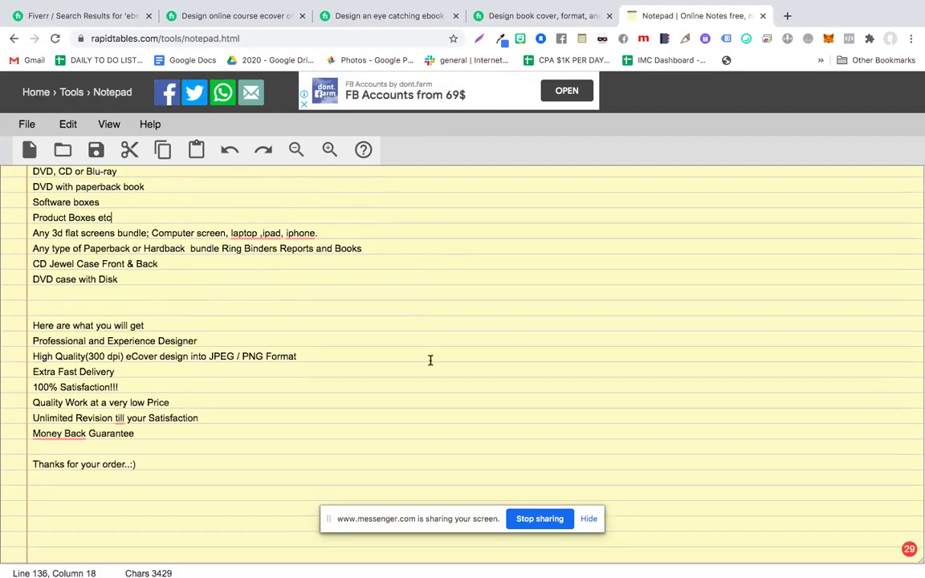
- Move the 'Any 3d flat screens bundle' line after 'DVD with paperback book' and remove the blank line
scroll(431, 360, "up", 2)
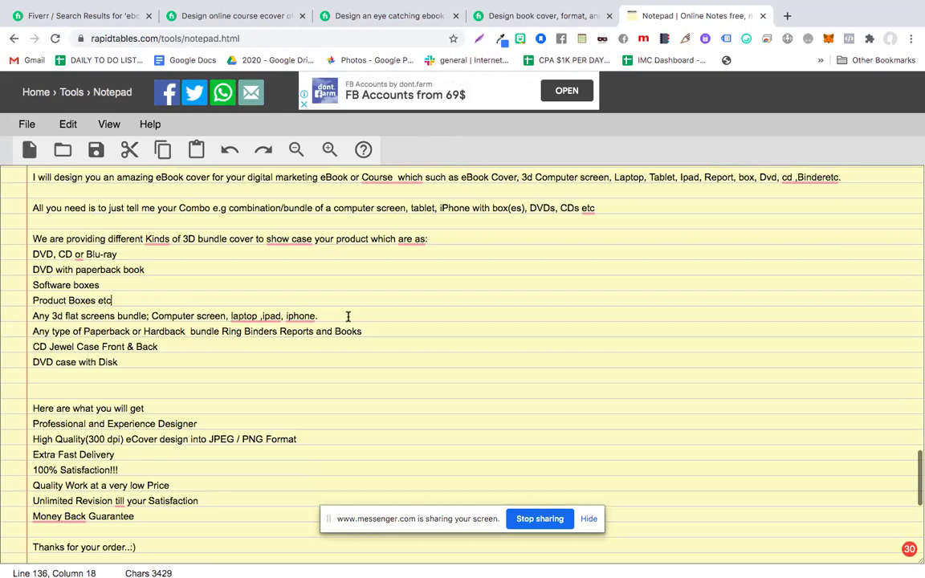
triple_click(24, 317)
key("ctrl+c")
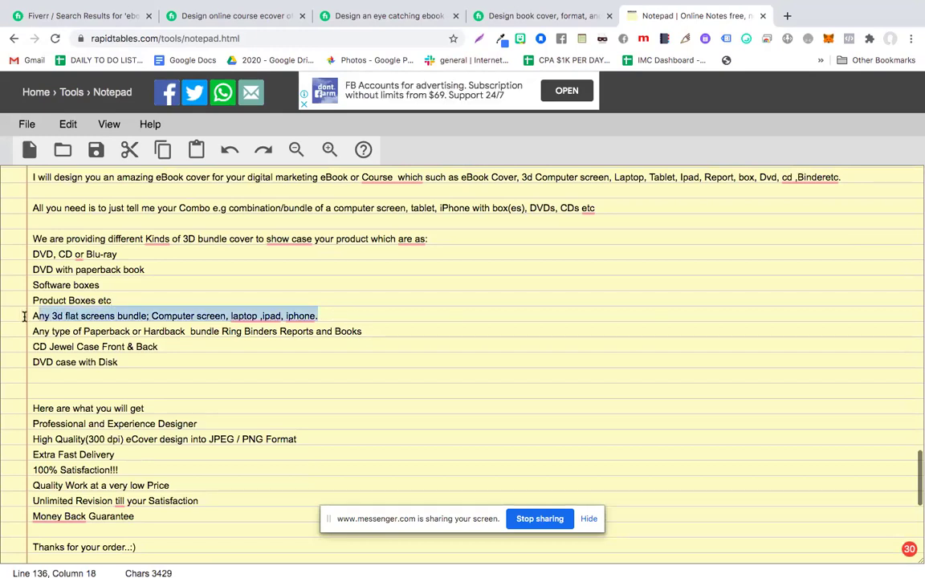
key("BackSpace")
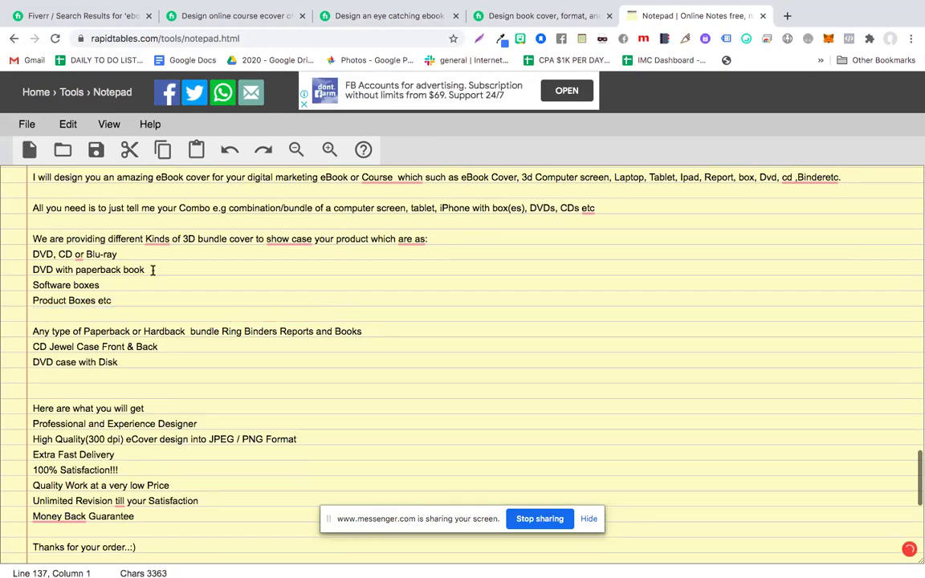
left_click(153, 270)
key("Return")
key("ctrl+v")
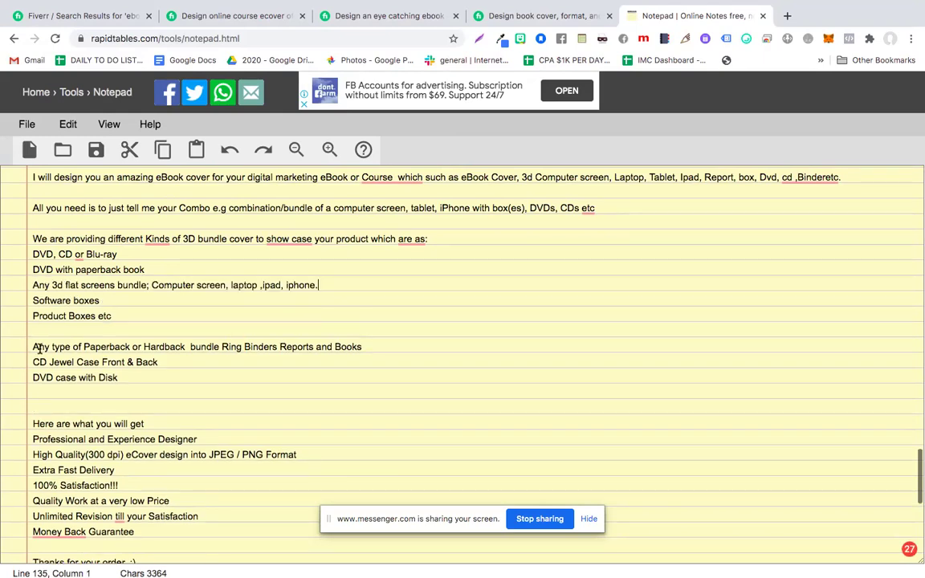
left_click(152, 331)
key("Delete")
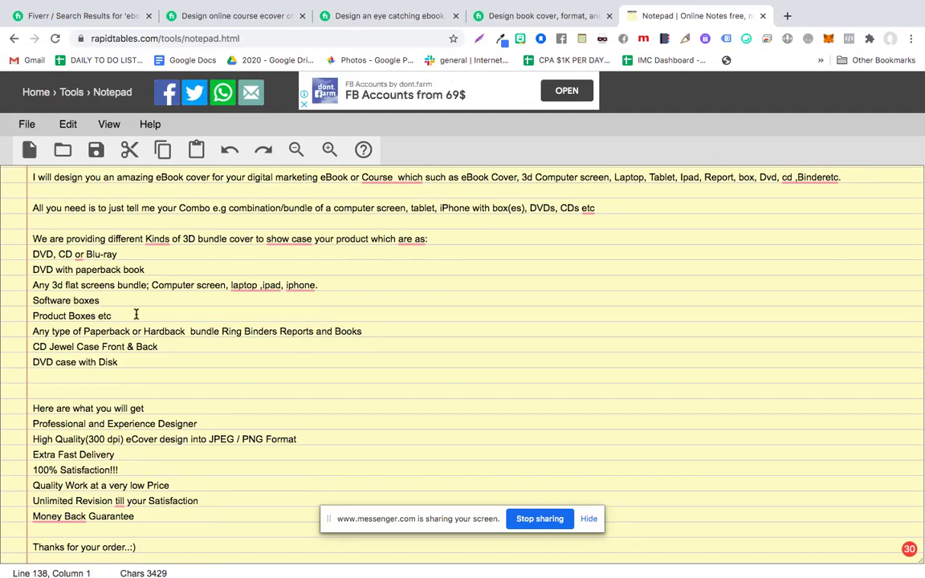
- Change 'We are providing' to 'We Offer' and end the intro with 'that includes:'
double_click(87, 239)
key("BackSpace")
key("BackSpace")
key("BackSpace")
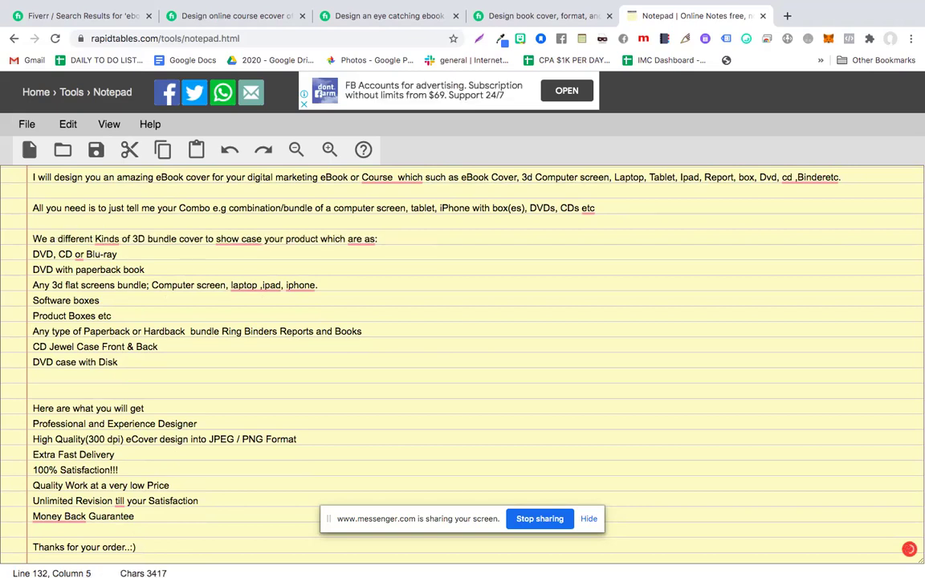
key("BackSpace")
type("ffer")
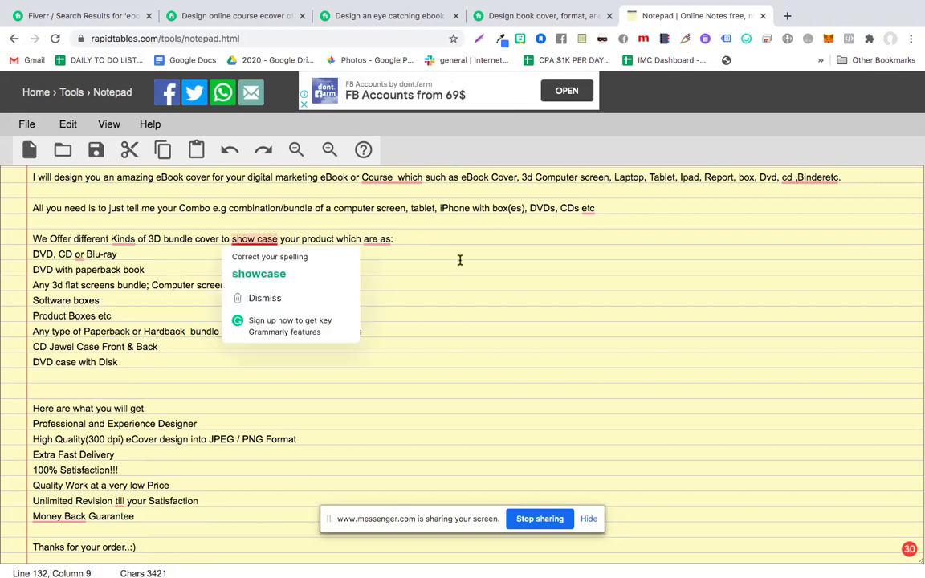
left_click(374, 240)
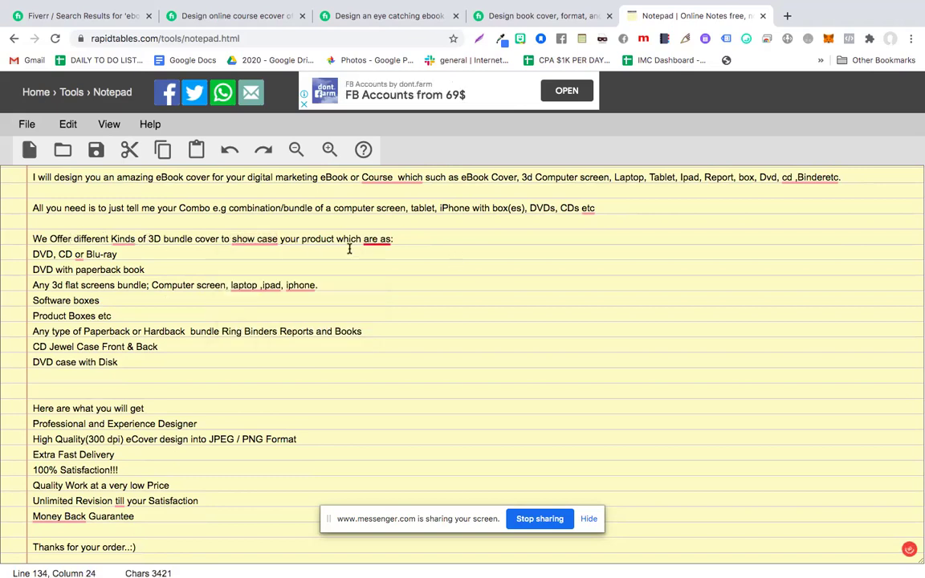
mouse_move(377, 240)
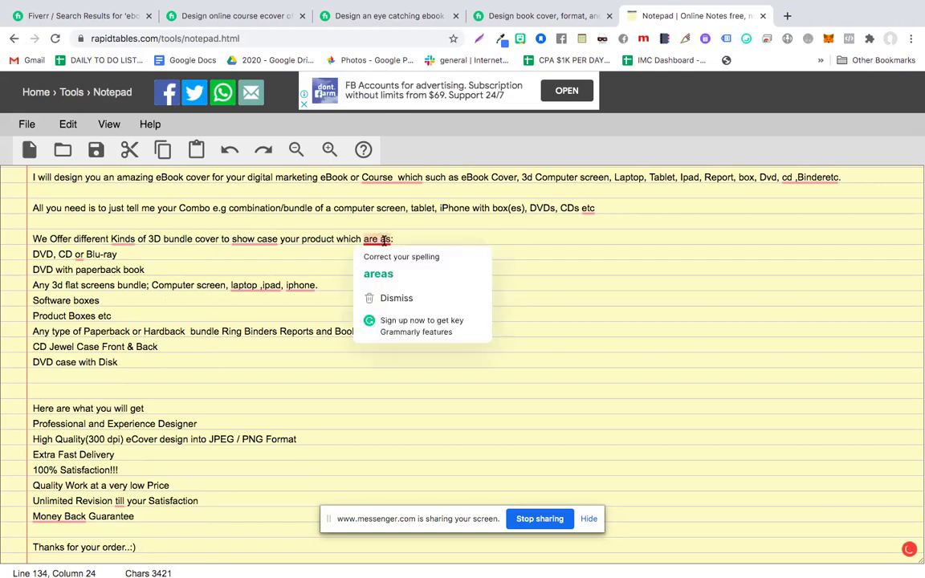
key("BackSpace")
key("BackSpace")
key("BackSpace")
key("BackSpace")
key("BackSpace")
type("that")
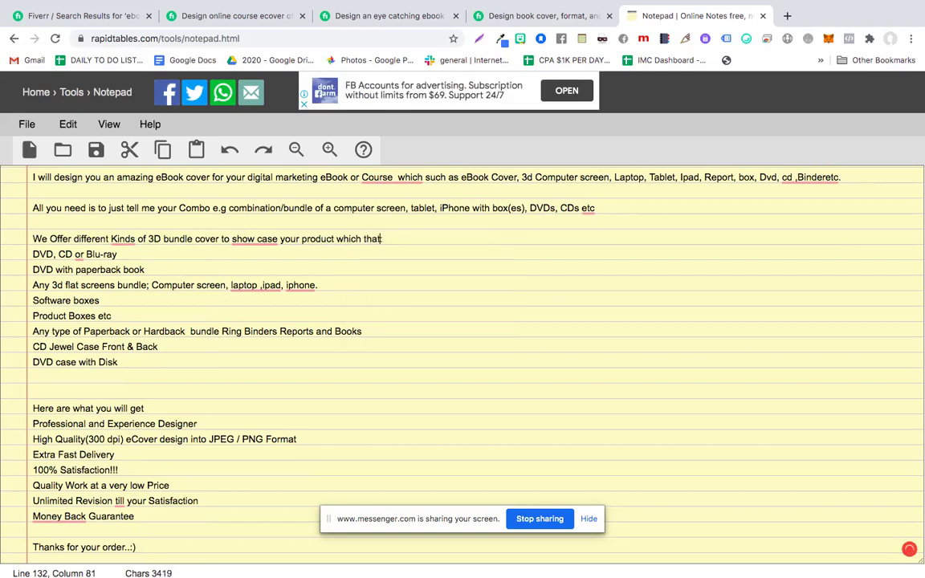
type(" includes:")
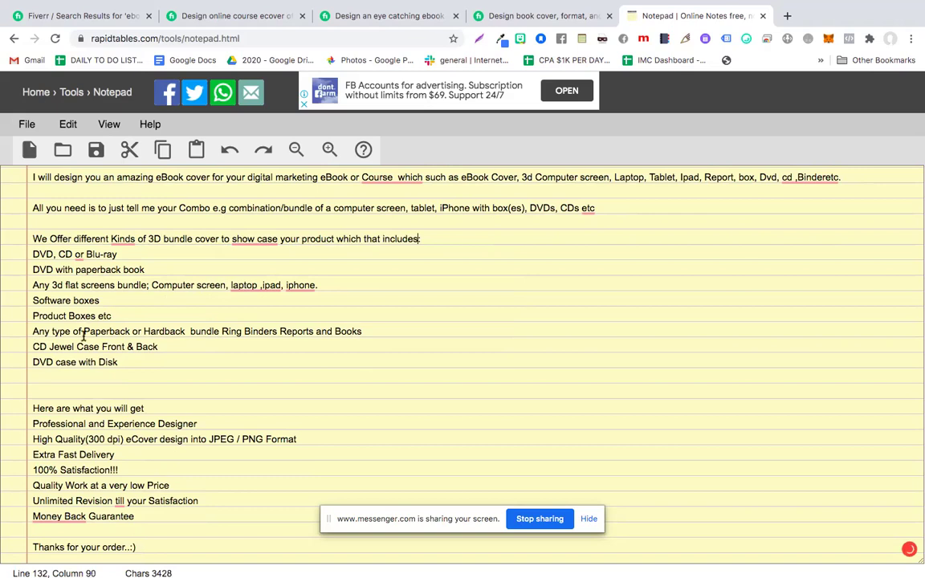
- Scroll through the benefits list, from 'Professional and Experience Designer' to 'Money Back Guarantee', and back up
scroll(90, 358, "down", 2)
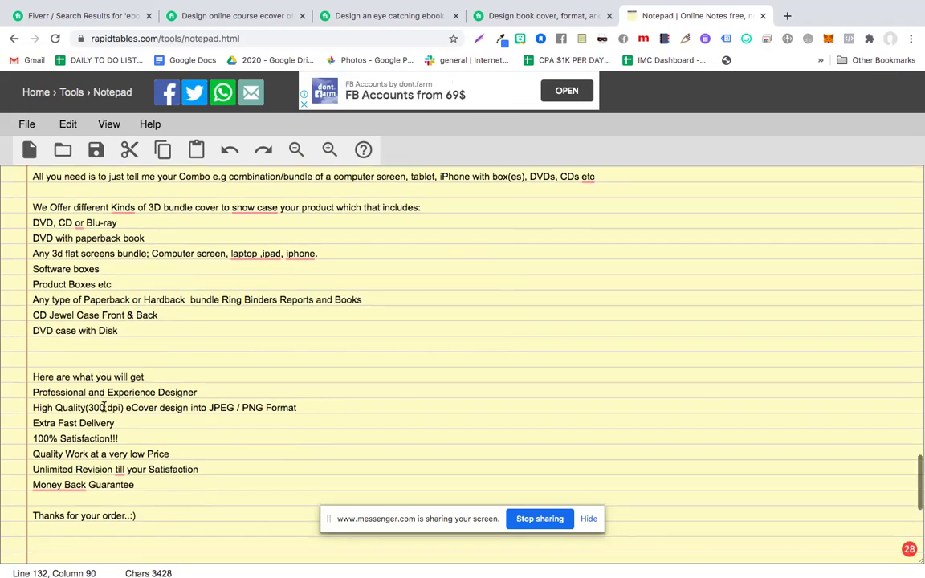
scroll(104, 407, "down", 1)
scroll(108, 407, "down", 2)
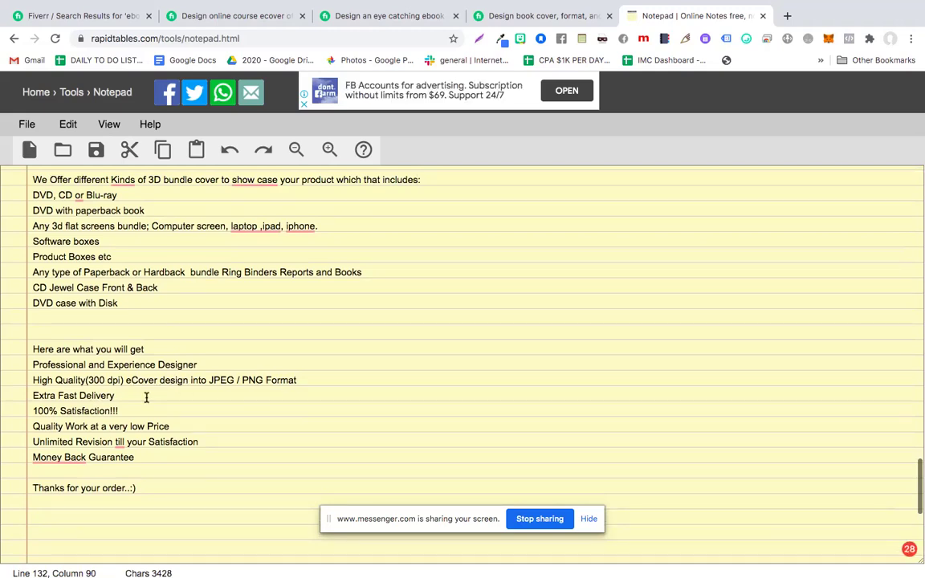
left_click_drag(57, 395, 120, 396)
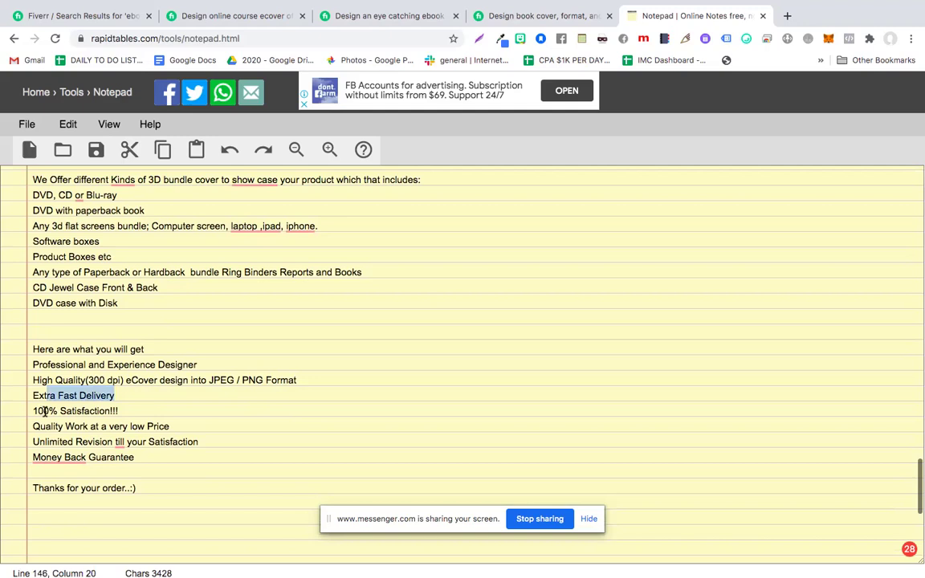
left_click_drag(43, 410, 188, 427)
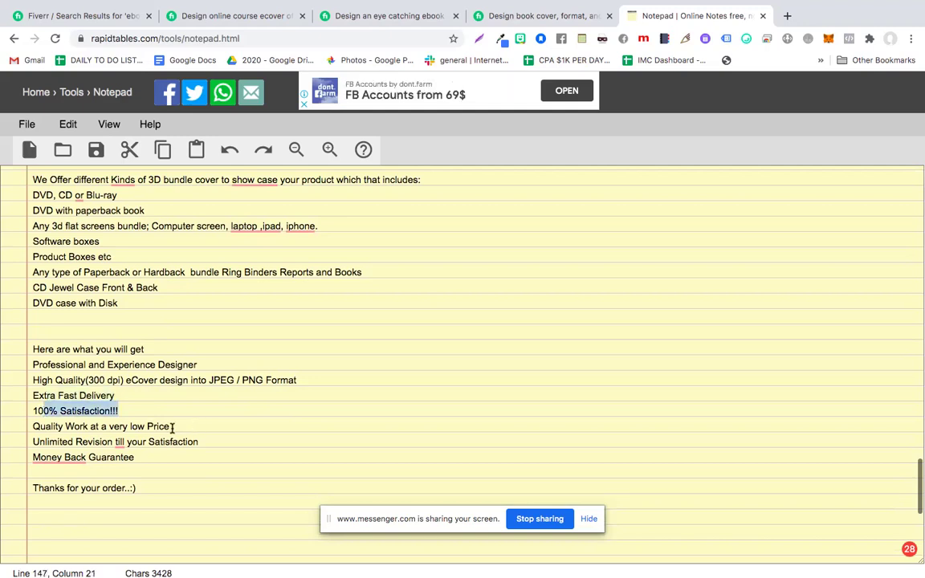
left_click(172, 428)
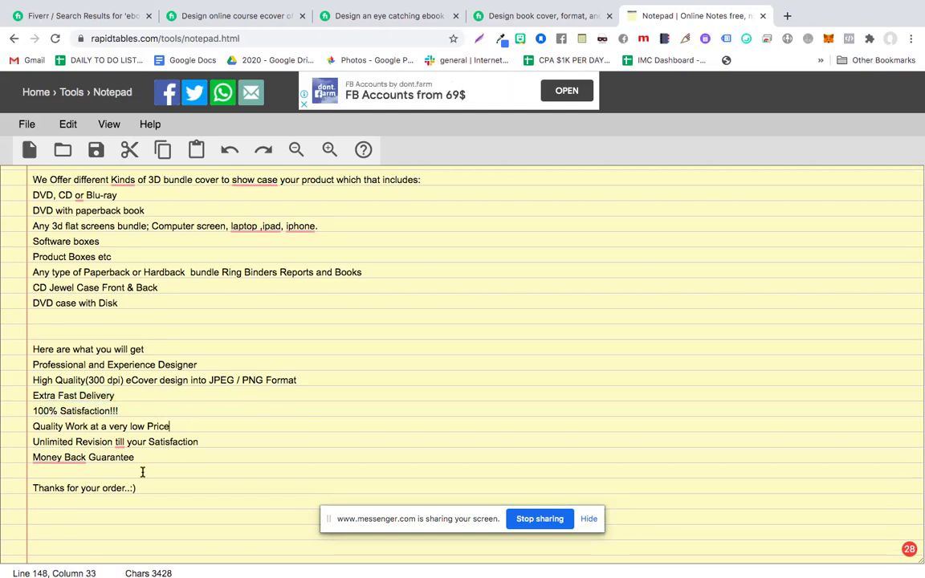
scroll(138, 482, "up", 1)
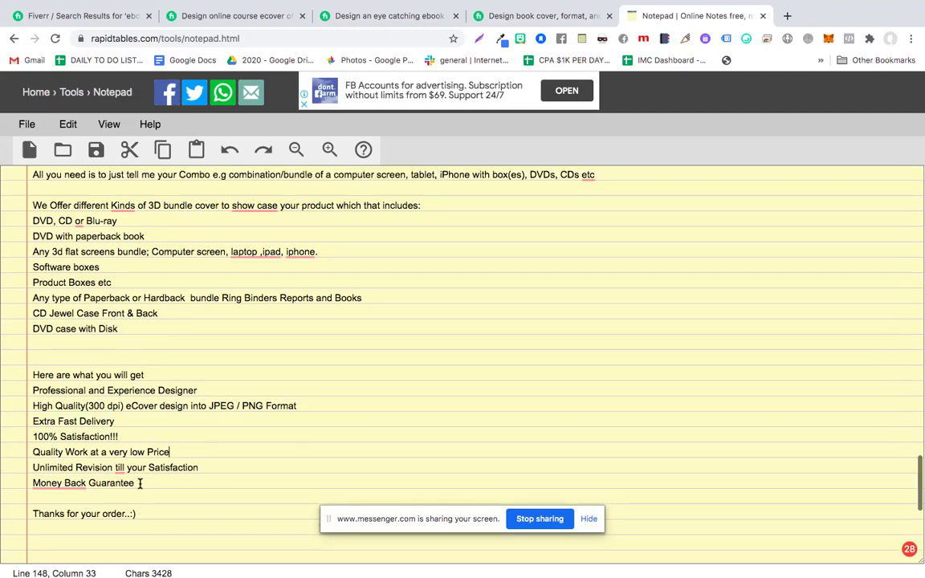
scroll(191, 257, "up", 2)
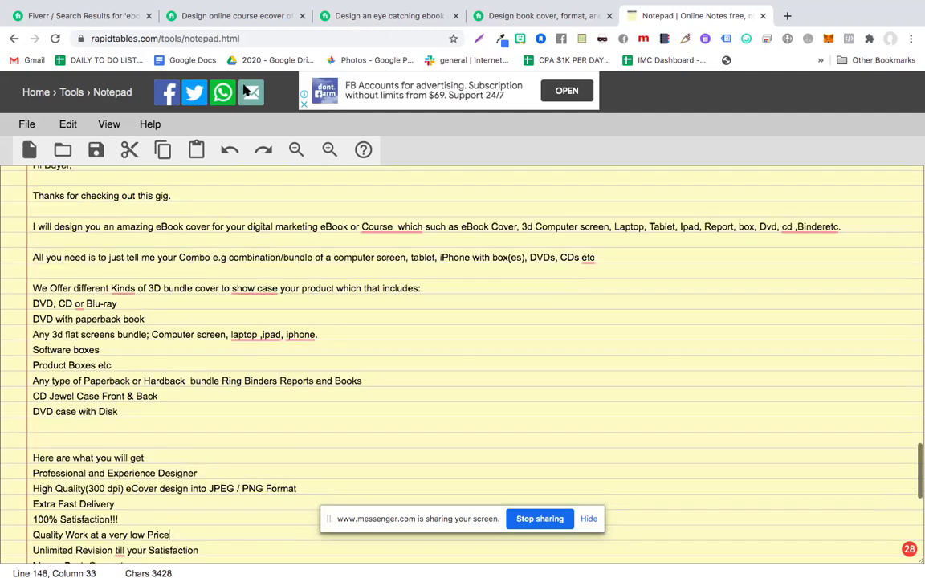
- Return to the competitor's online course ecover gig and highlight its Basic package title and description
left_click(249, 22)
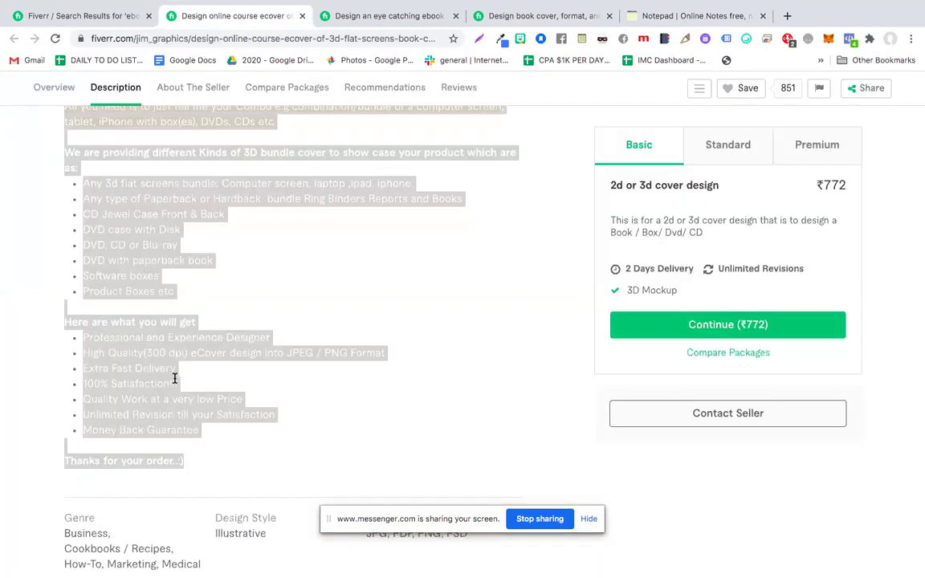
left_click(347, 398)
scroll(570, 177, "up", 2)
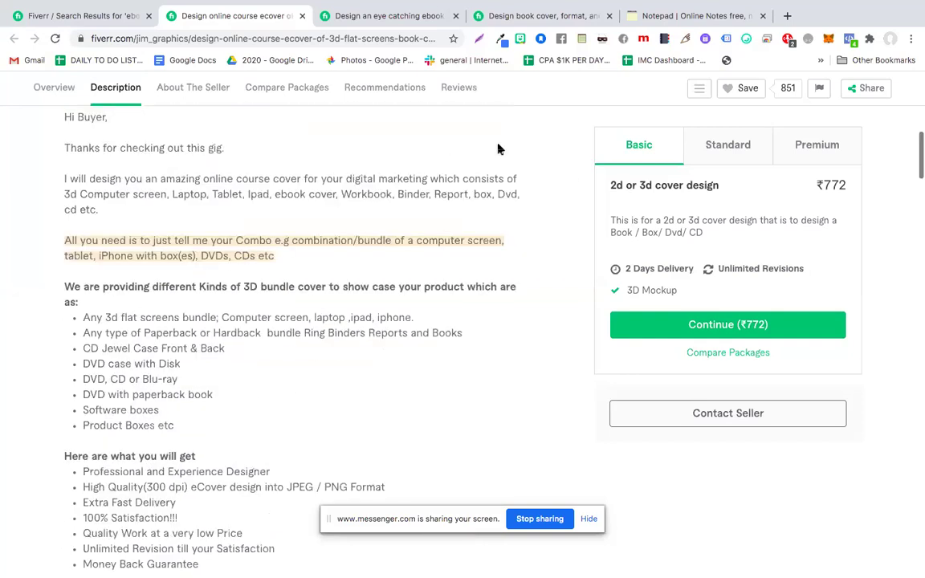
scroll(639, 186, "up", 1)
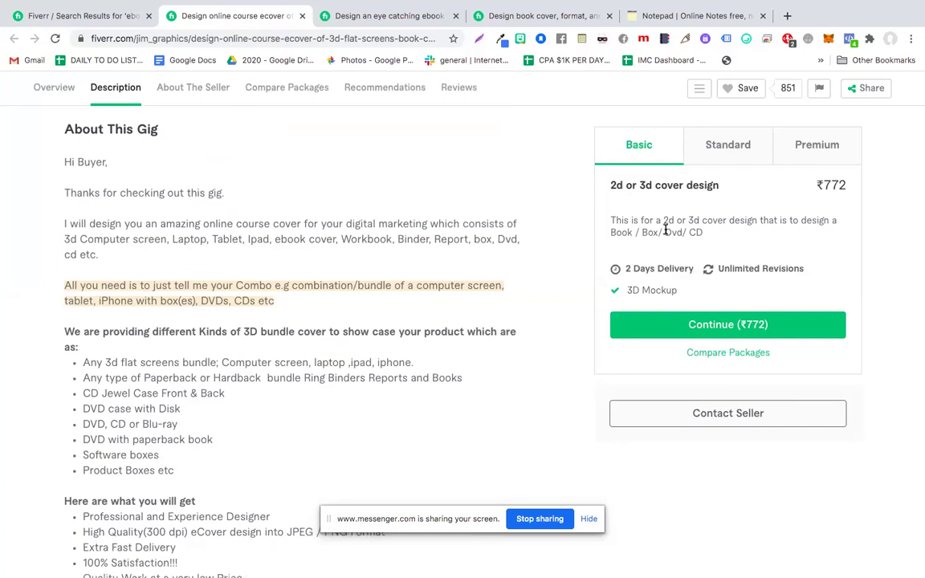
mouse_move(703, 232)
left_mouse_down()
mouse_move(666, 231)
mouse_move(655, 220)
left_mouse_up()
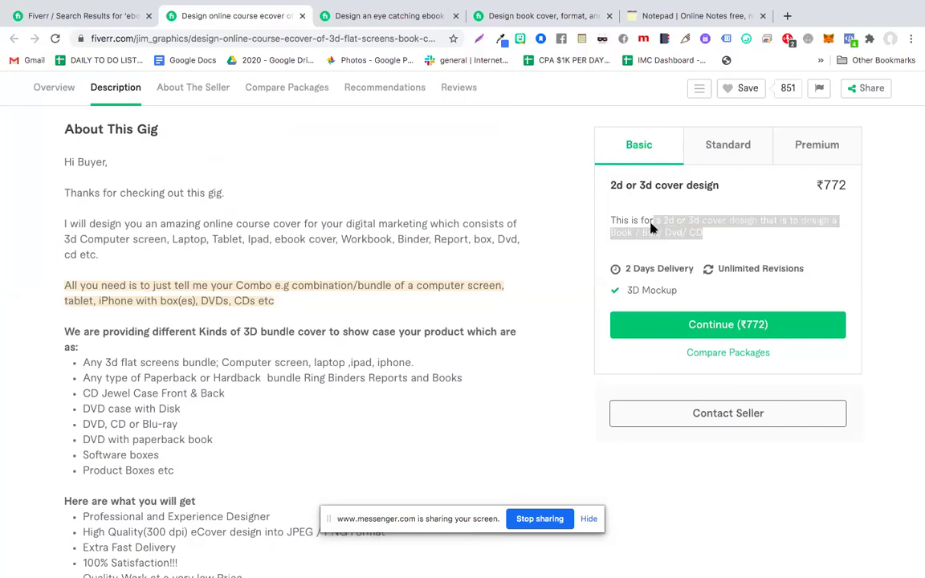
left_click(871, 262)
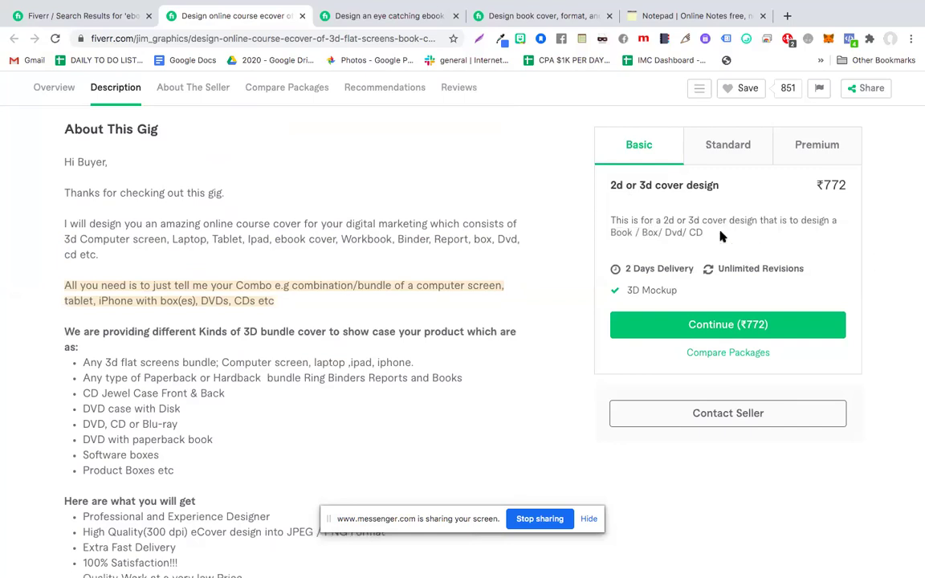
left_click_drag(612, 227, 721, 159)
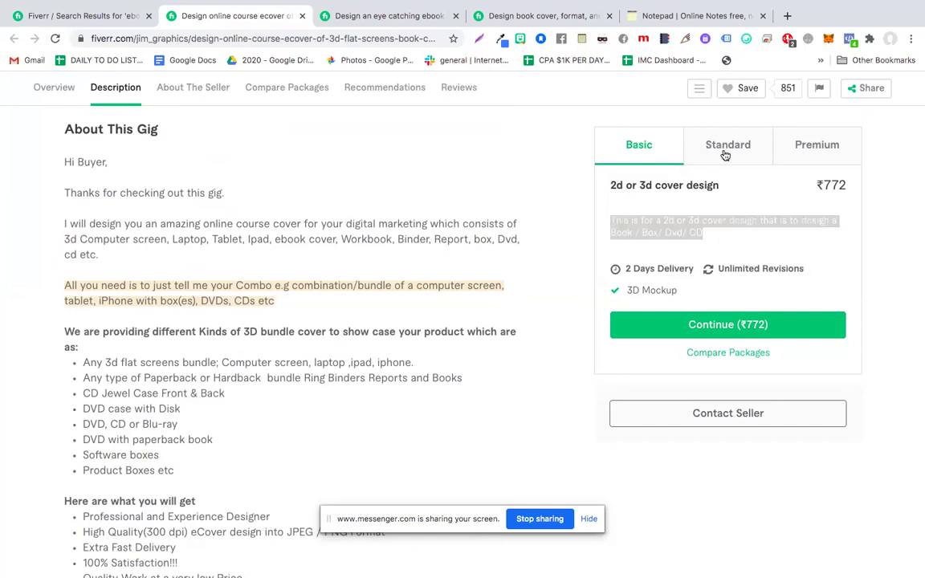
- Compare the Standard and Basic packages, highlighting the Standard price 1,929
left_click(725, 155)
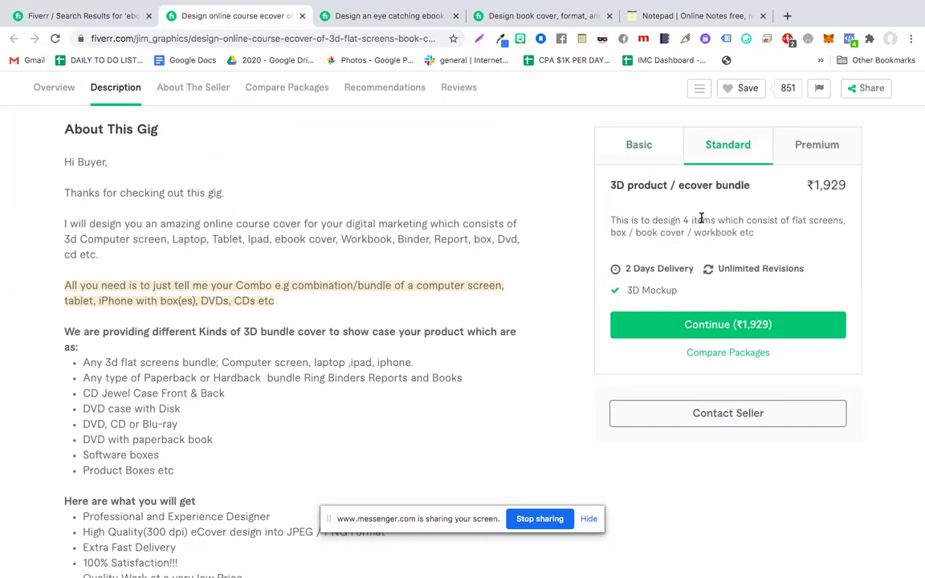
mouse_move(625, 220)
left_mouse_down()
mouse_move(703, 220)
mouse_move(661, 232)
left_mouse_up()
left_click(707, 224)
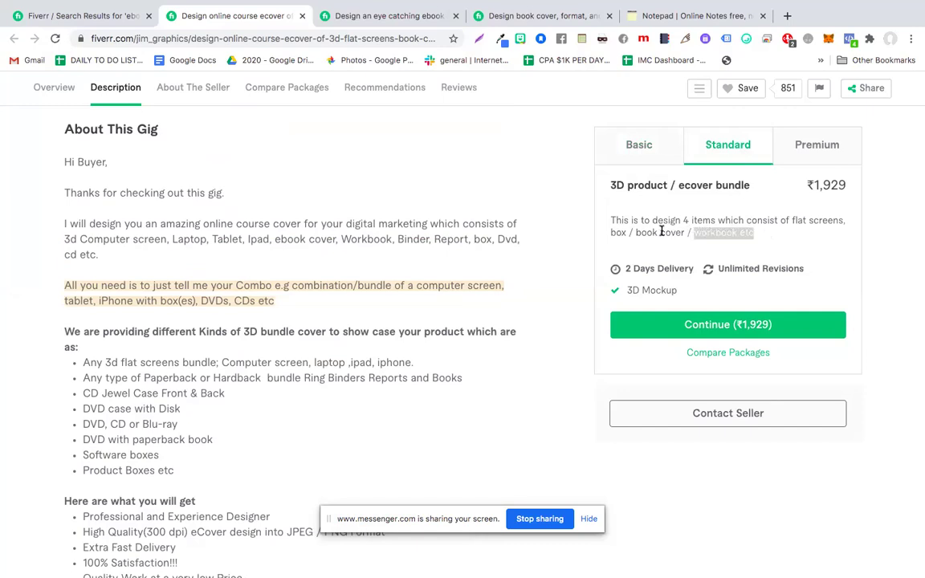
left_click(810, 237)
left_click(667, 147)
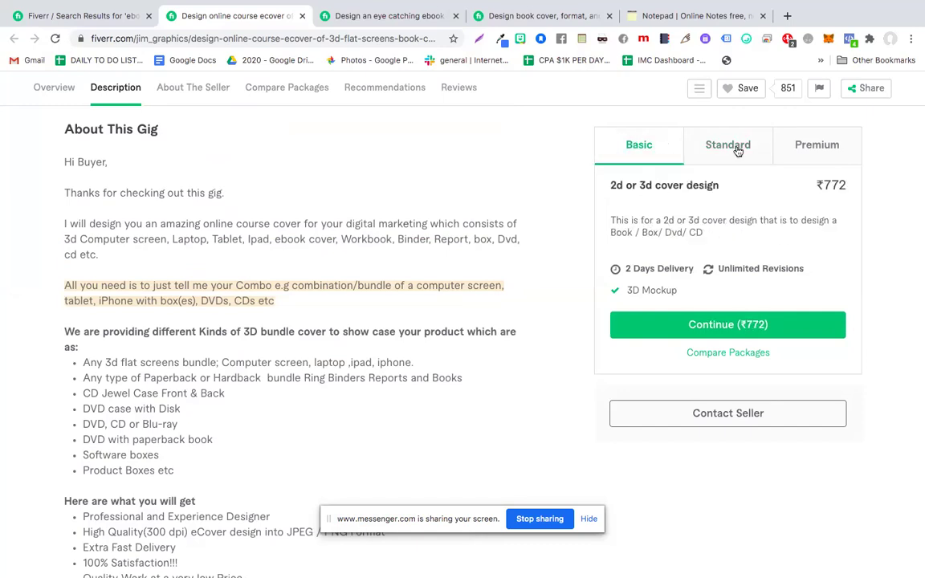
left_click(737, 148)
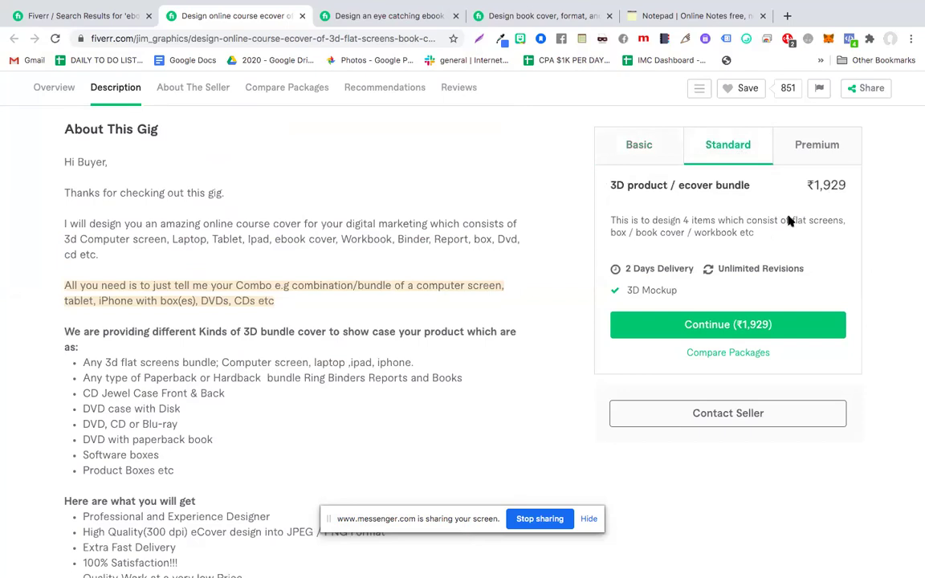
double_click(824, 186)
scroll(806, 221, "up", 3)
scroll(868, 151, "up", 3)
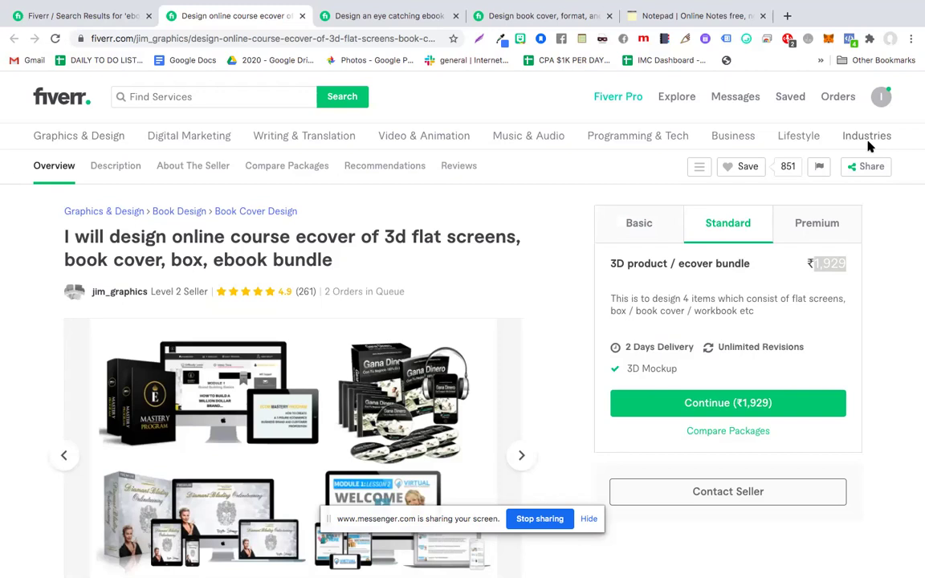
- Show the Premium package at ₹3,857 and scroll down to the gig description's deliverables list
left_click(886, 97)
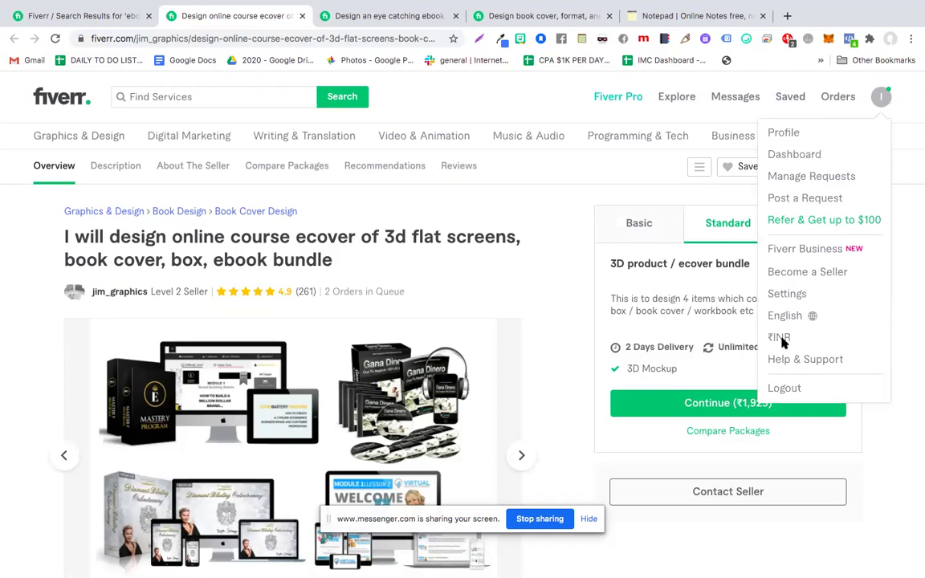
left_click(918, 282)
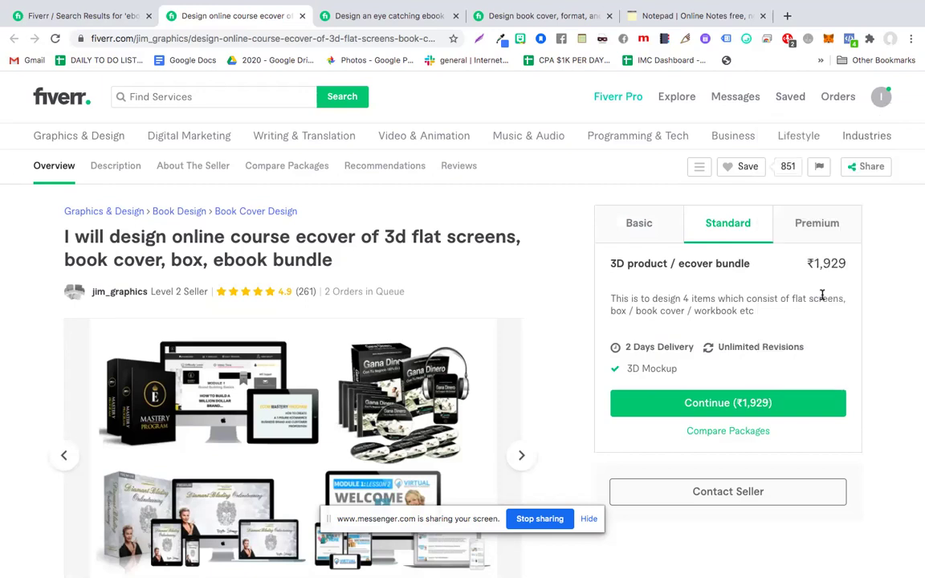
left_click(828, 223)
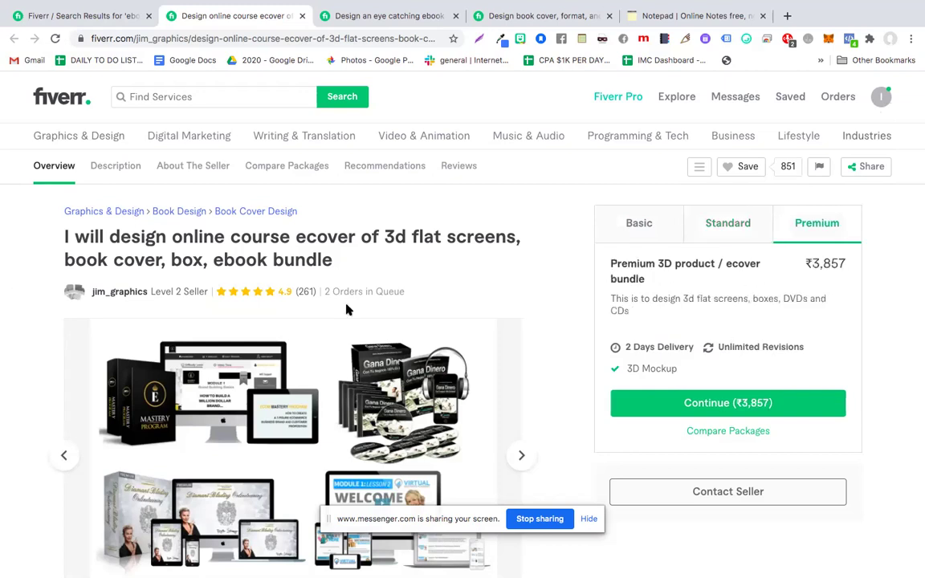
scroll(312, 434, "down", 3)
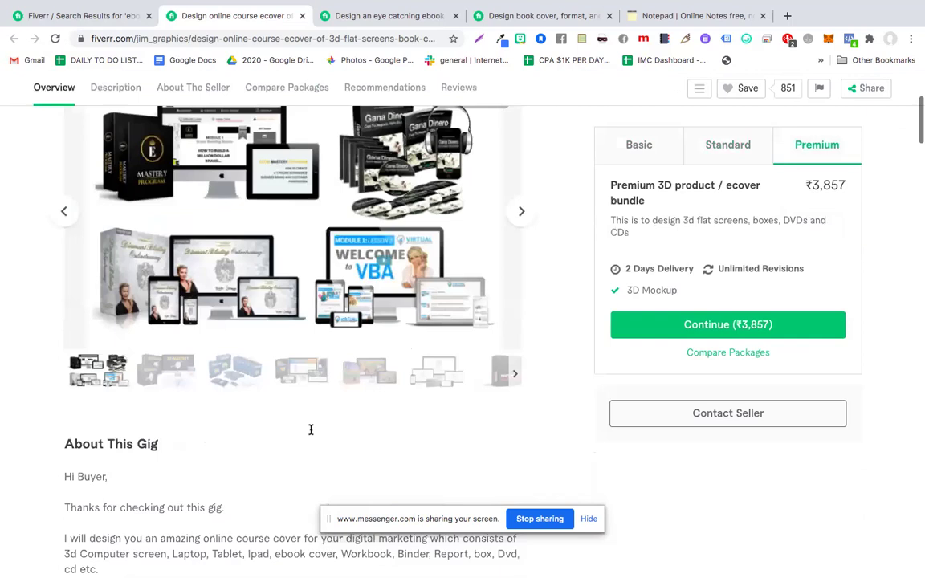
scroll(310, 434, "down", 1)
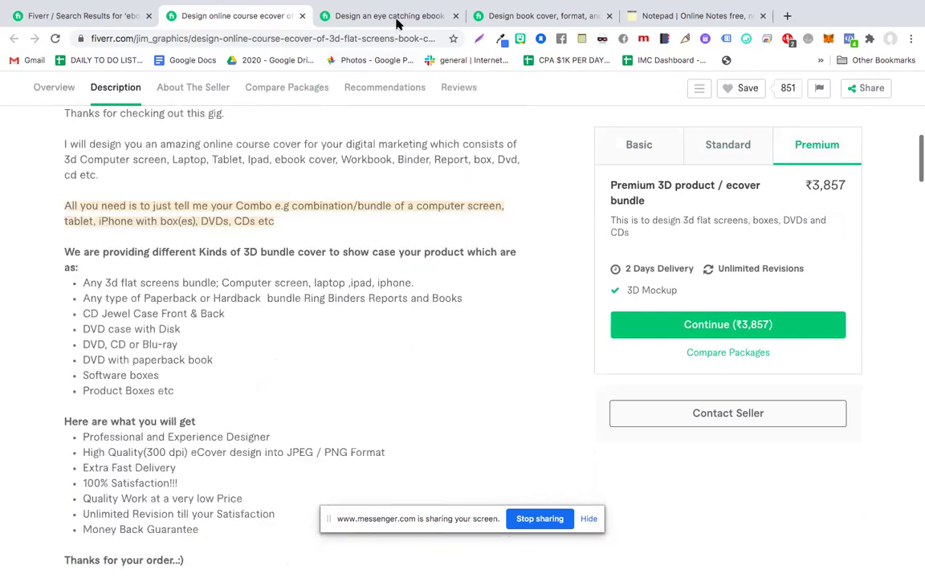
- Switch to the eye-catching ebook or Kindle cover gig and scroll through its description and packages
key("ctrl+Tab")
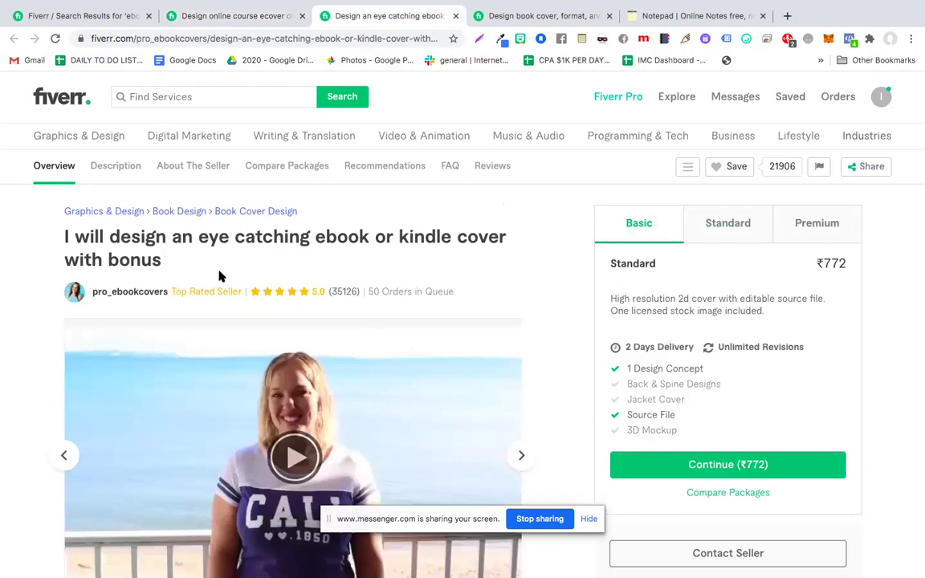
scroll(221, 278, "down", 1)
scroll(222, 277, "down", 4)
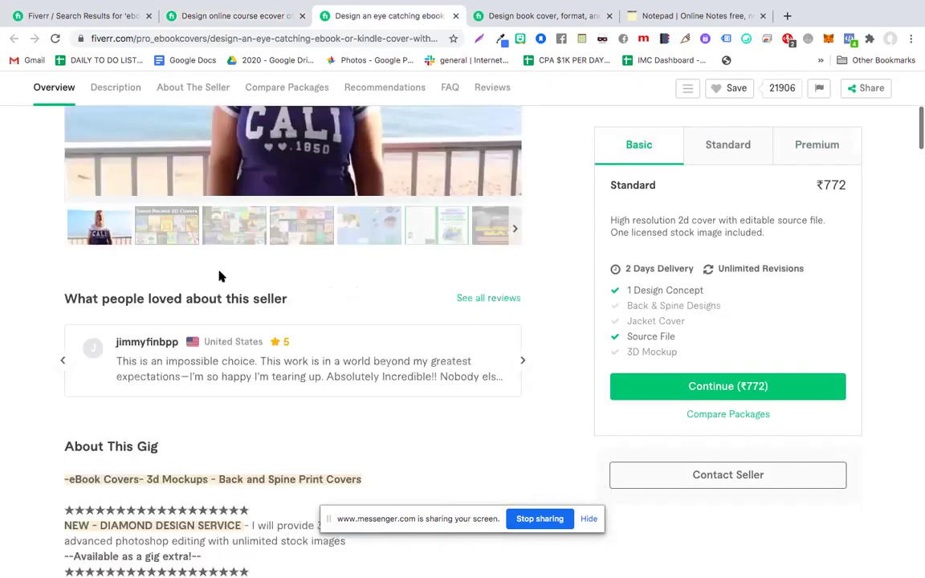
scroll(220, 276, "down", 3)
scroll(222, 276, "up", 4)
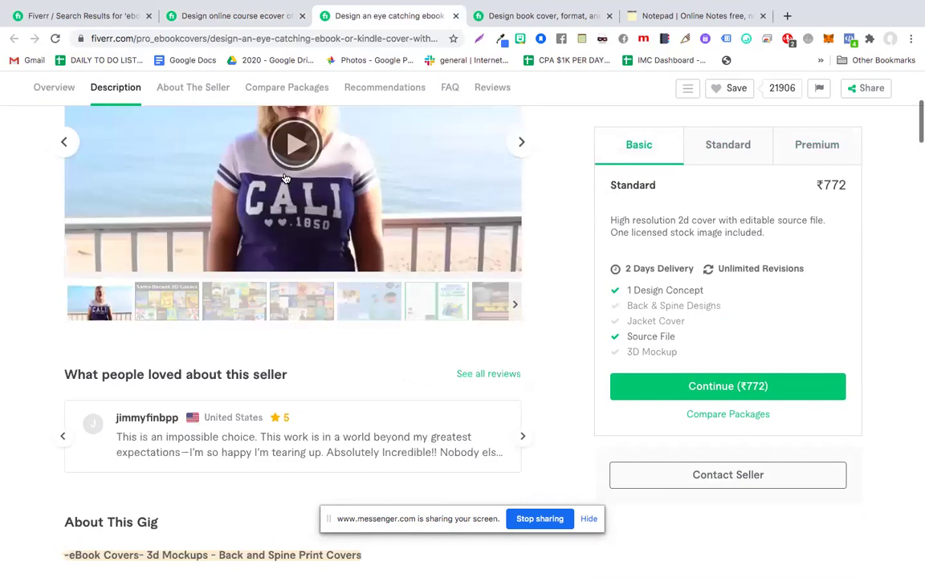
scroll(285, 177, "up", 1)
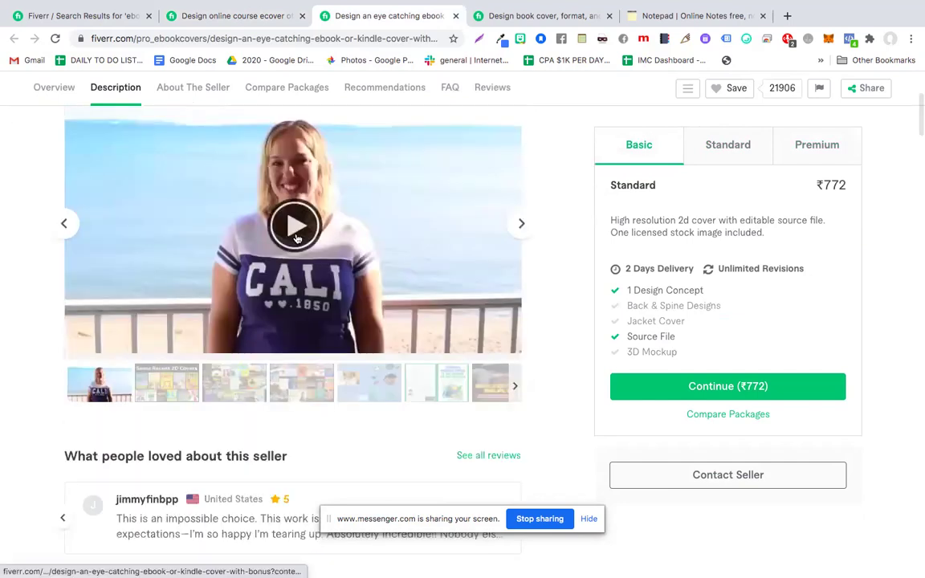
scroll(296, 239, "down", 4)
scroll(297, 238, "up", 1)
scroll(296, 239, "up", 1)
scroll(296, 237, "down", 15)
scroll(296, 238, "up", 5)
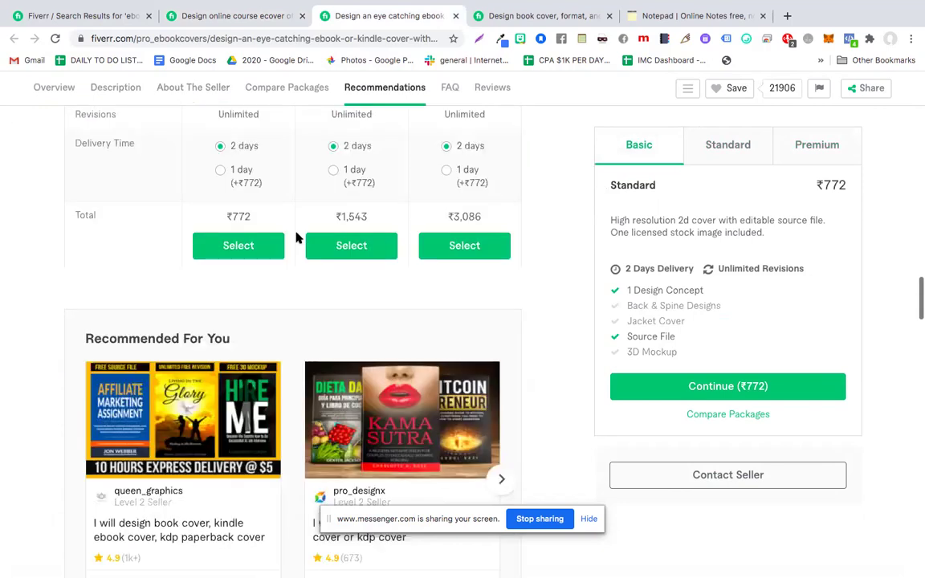
scroll(297, 238, "down", 5)
scroll(296, 237, "down", 5)
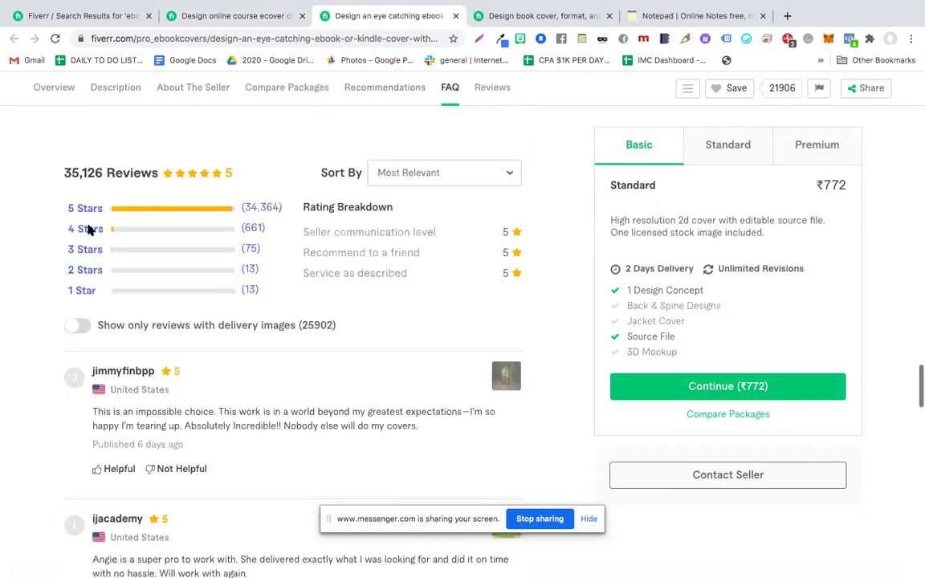
scroll(112, 235, "up", 1)
scroll(112, 265, "up", 2)
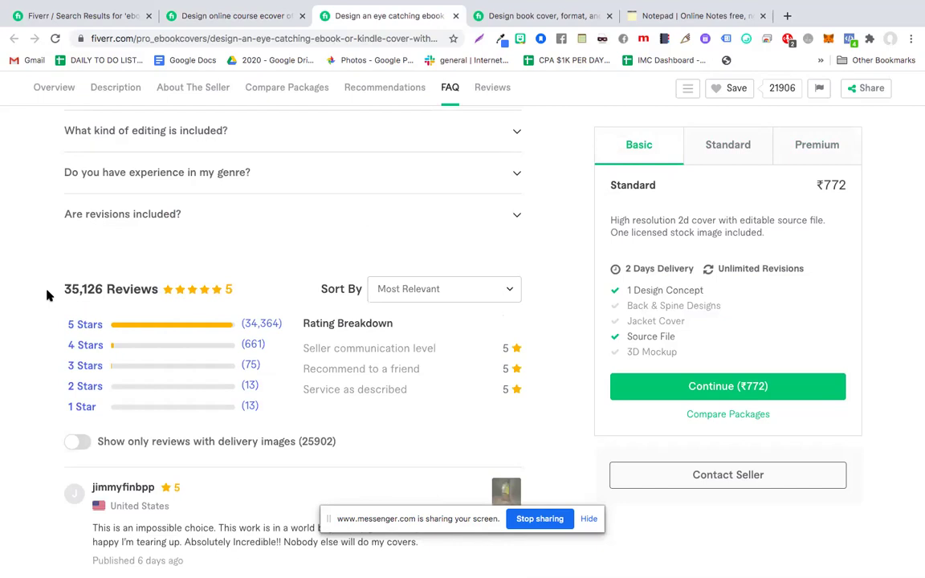
- Scroll through the gig's FAQ and reviews, then back to the top of the page
scroll(47, 295, "down", 2)
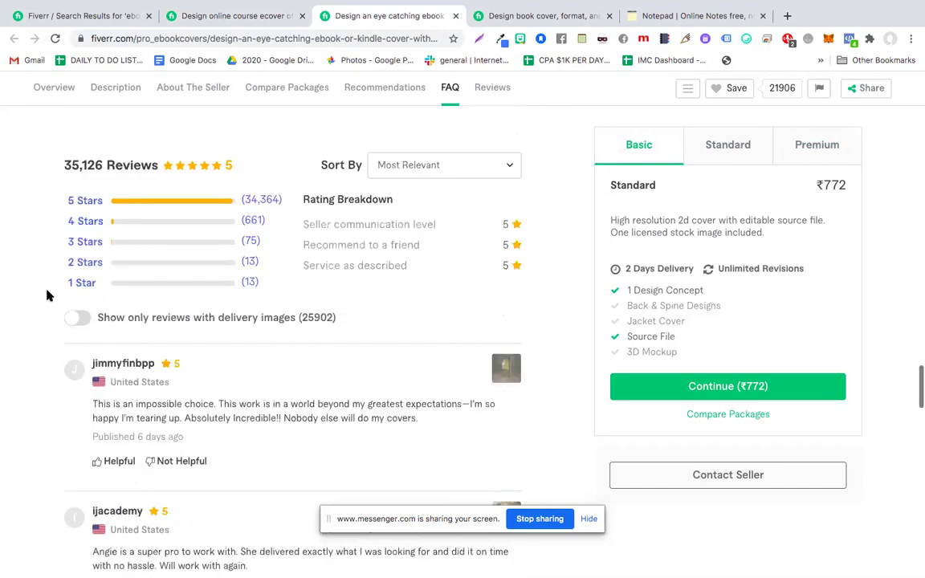
scroll(46, 296, "down", 5)
scroll(47, 295, "up", 10)
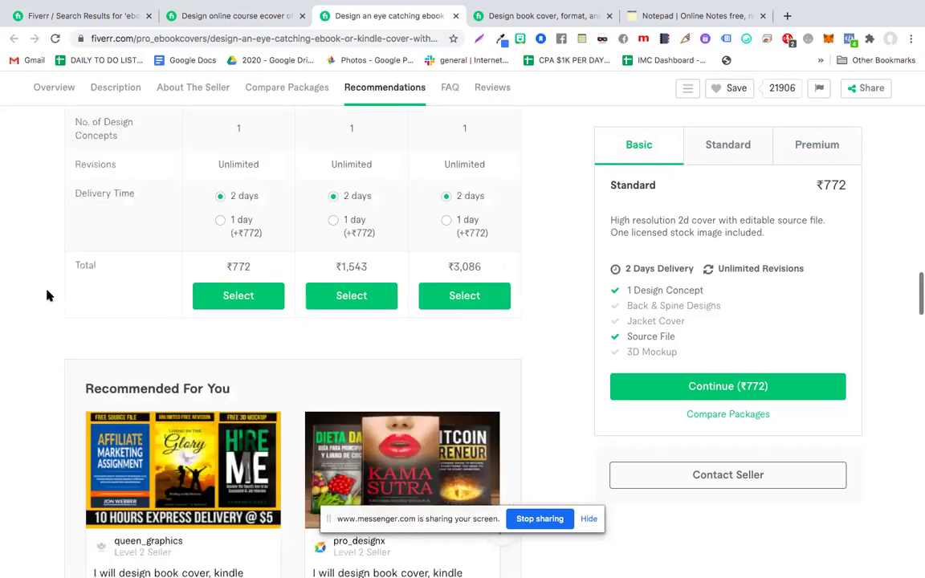
scroll(48, 294, "up", 5)
scroll(278, 273, "up", 3)
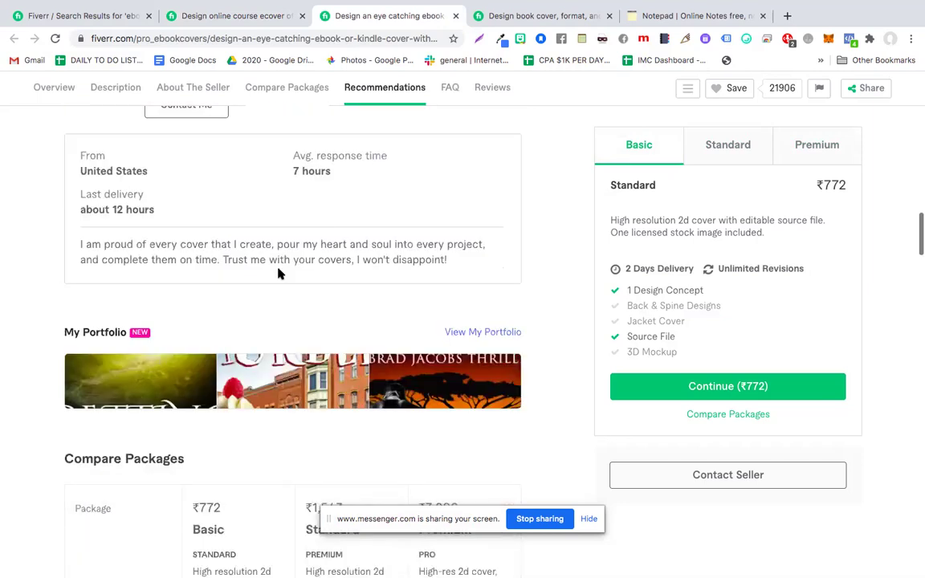
scroll(279, 274, "up", 3)
scroll(278, 274, "up", 2)
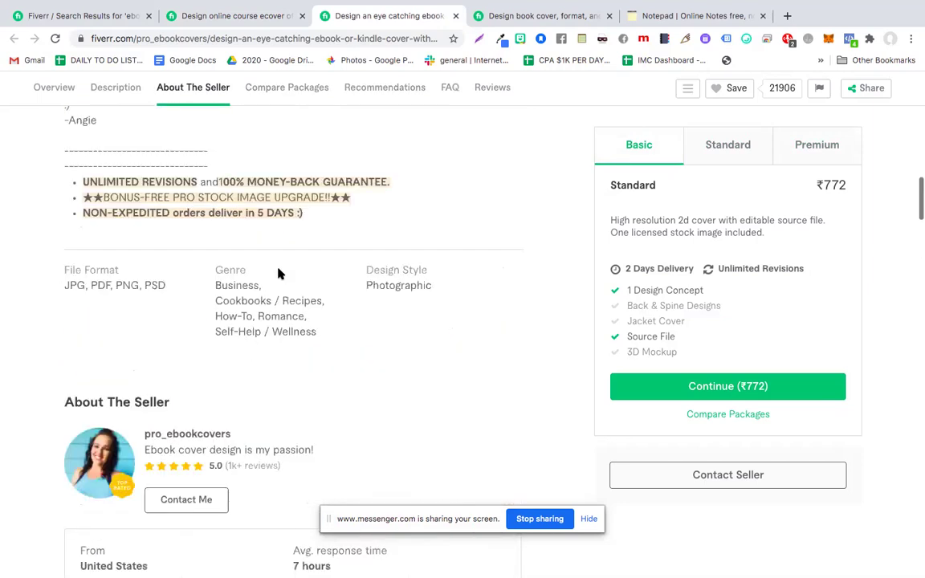
scroll(279, 271, "up", 5)
scroll(278, 269, "up", 5)
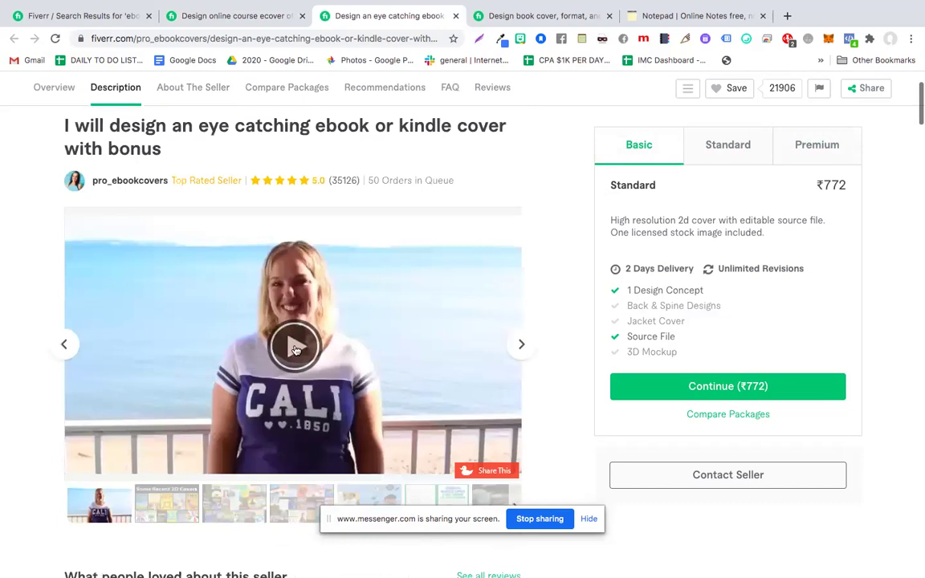
left_click(295, 349)
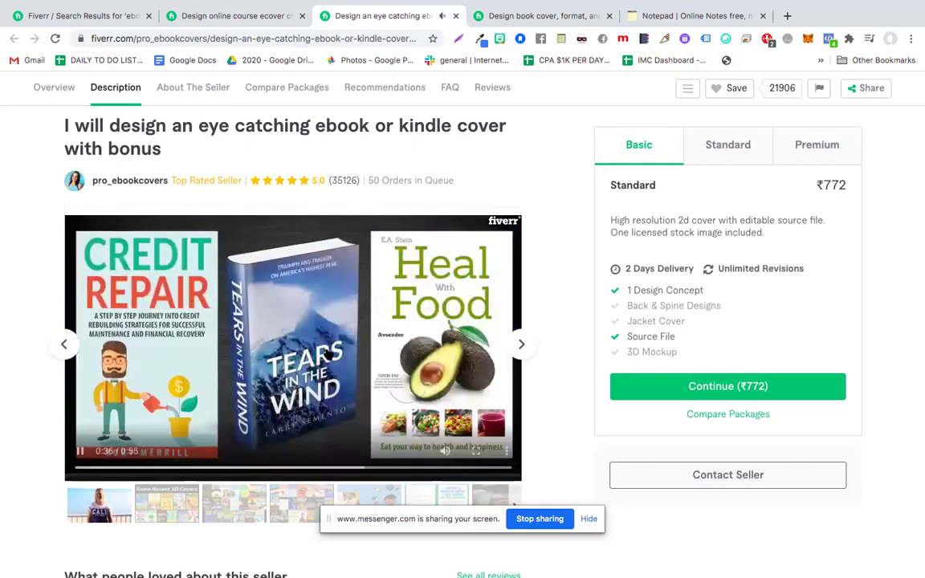
left_click(84, 452)
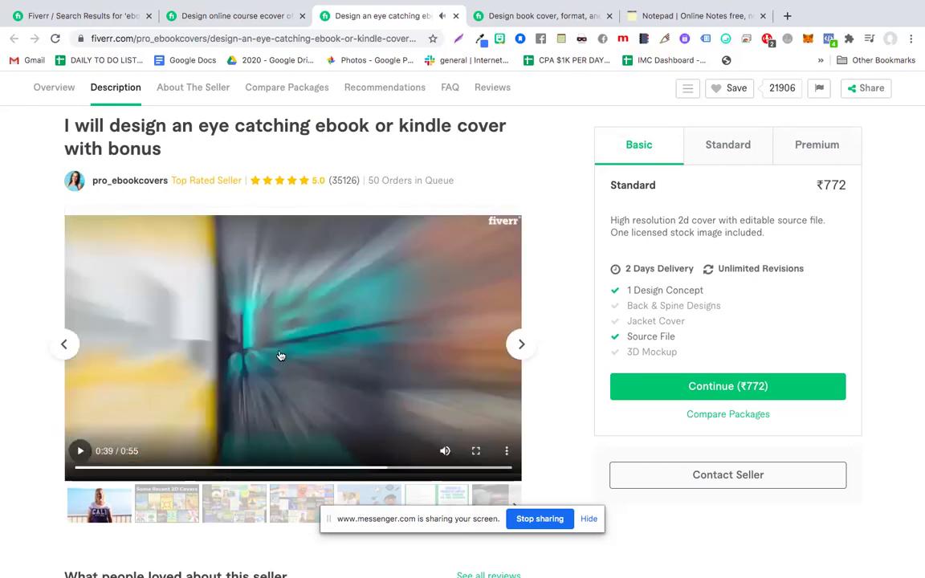
scroll(280, 355, "down", 1)
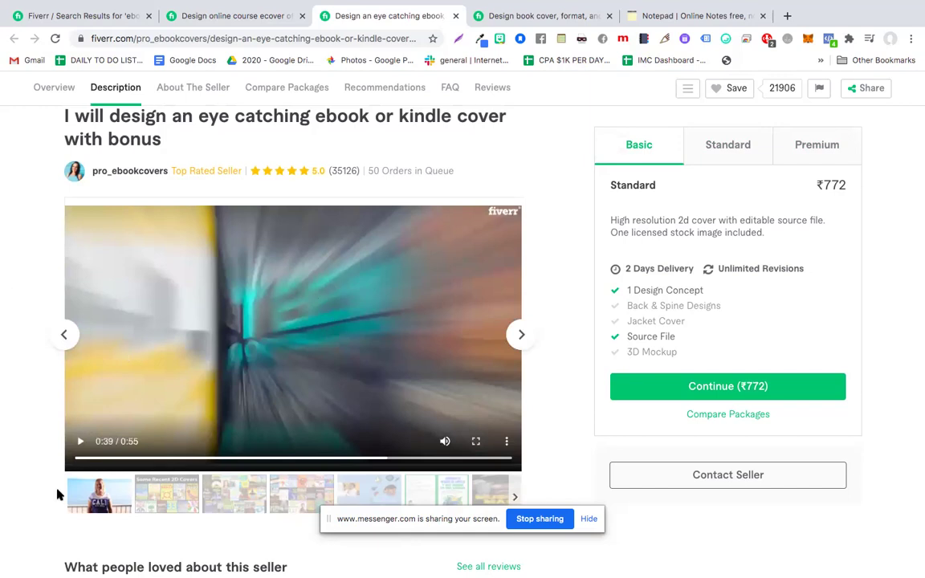
left_click(79, 457)
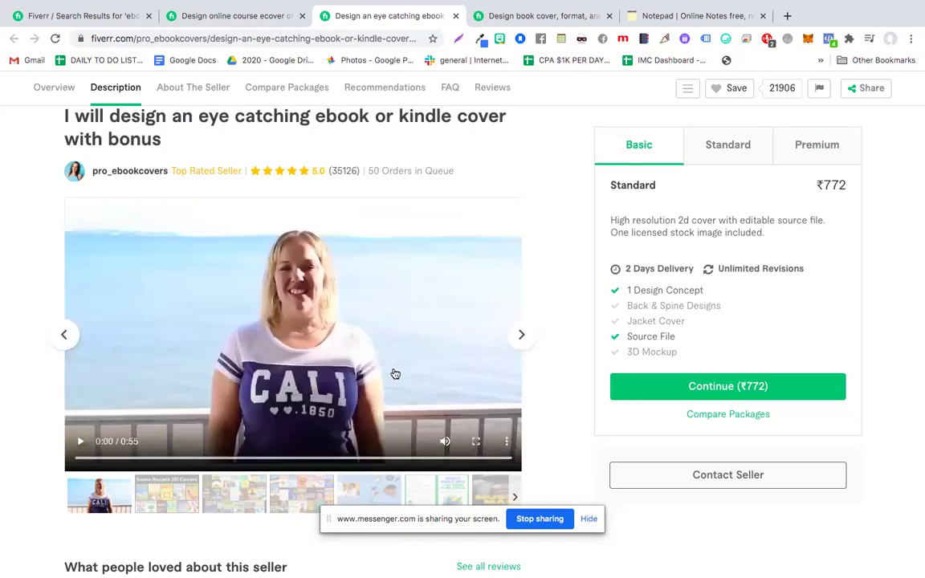
scroll(395, 375, "down", 1)
scroll(396, 374, "up", 1)
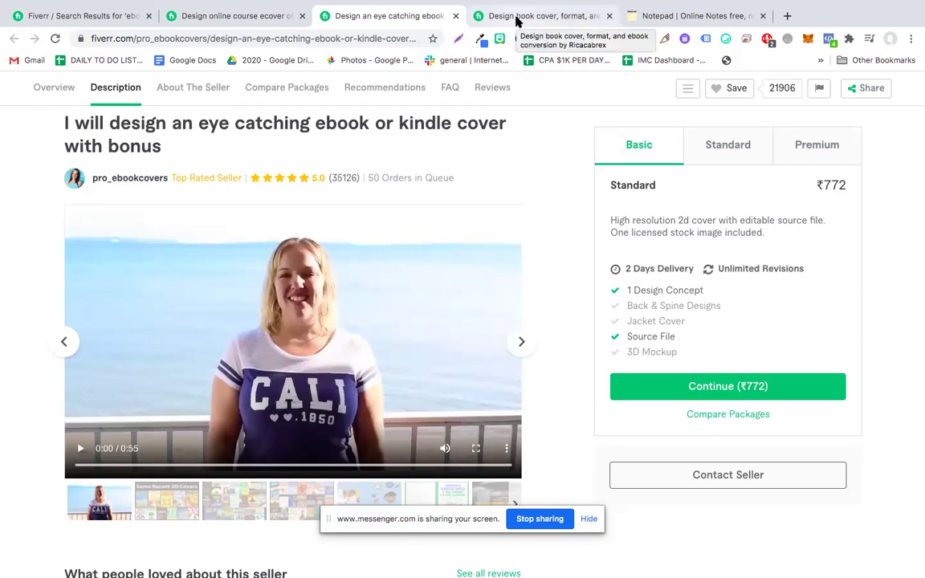
left_click(518, 18)
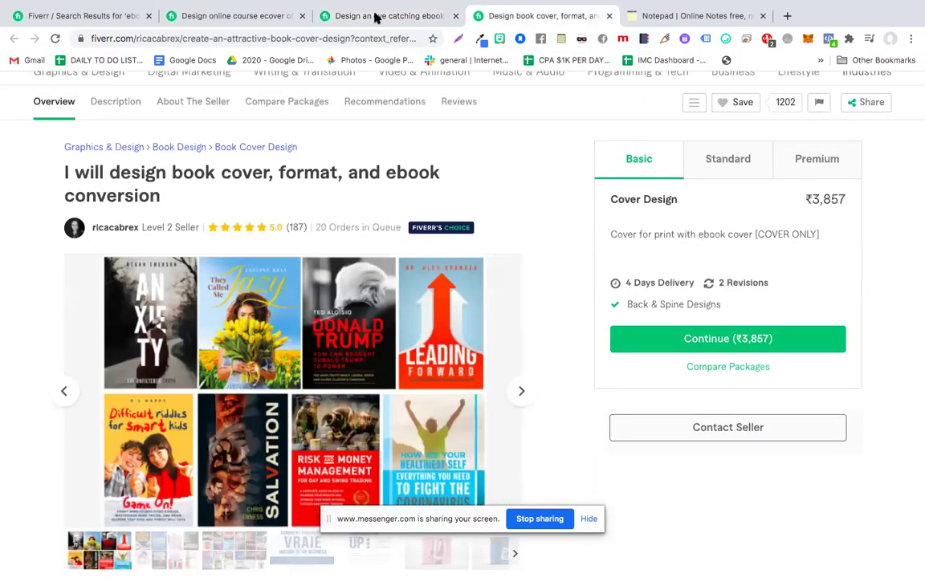
left_click(376, 18)
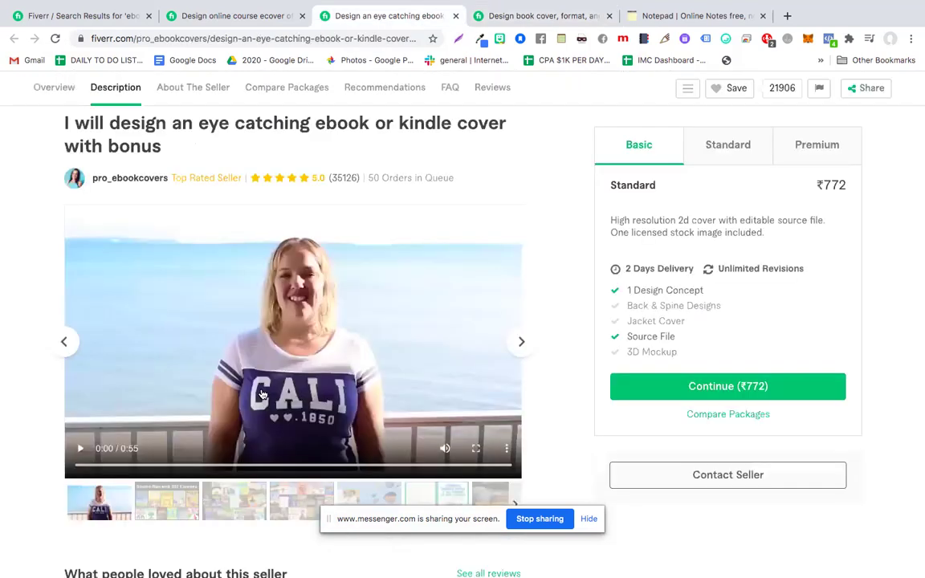
- Read down the gig description, highlighting the 'NEW - DIAMOND DESIGN SERVICE' lines and 'Fiverr get'
scroll(261, 395, "down", 6)
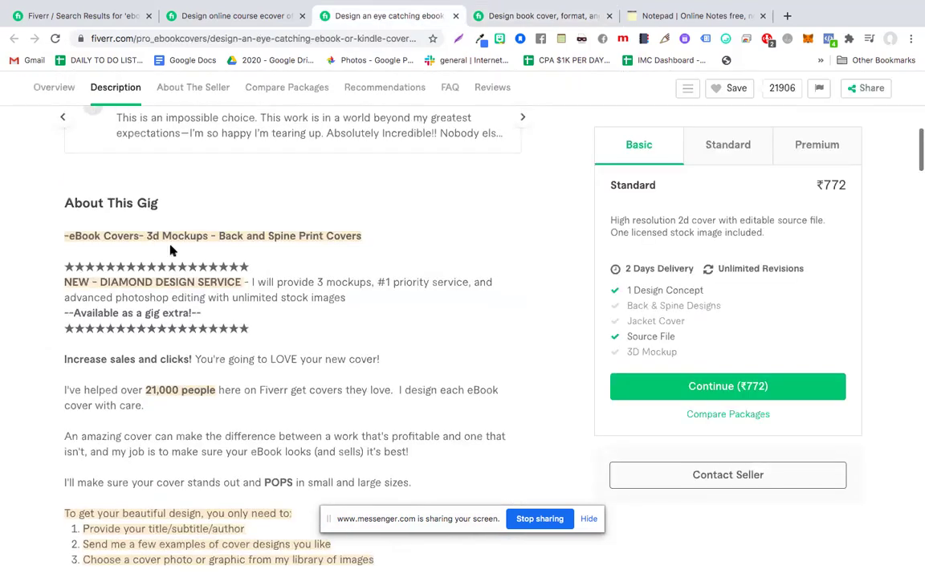
scroll(171, 251, "down", 1)
scroll(285, 238, "down", 1)
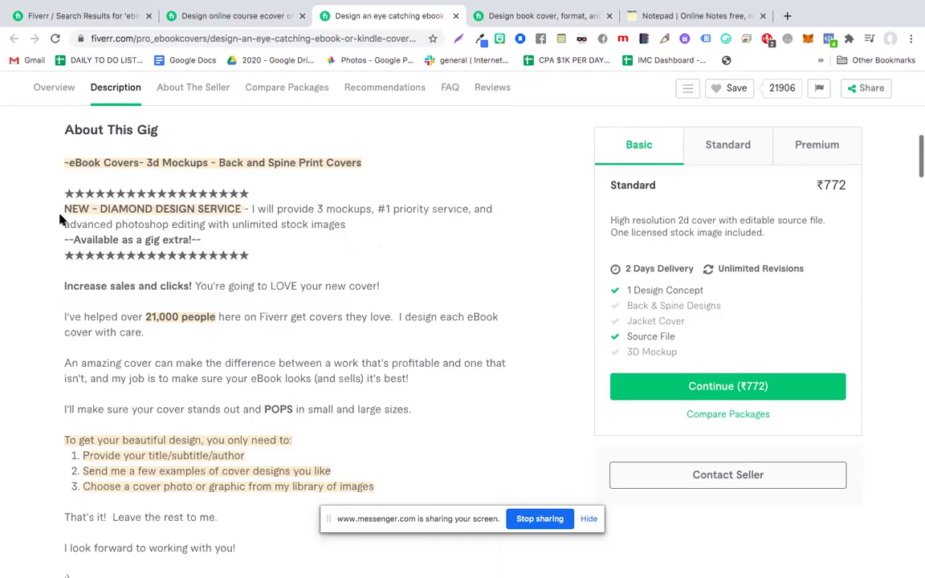
left_click_drag(62, 208, 200, 225)
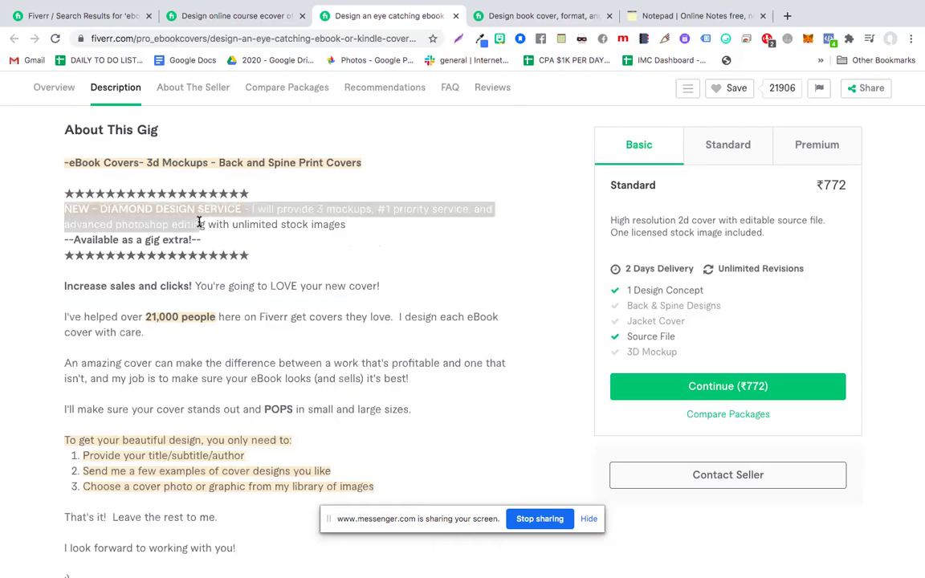
scroll(65, 253, "down", 2)
left_click(132, 259)
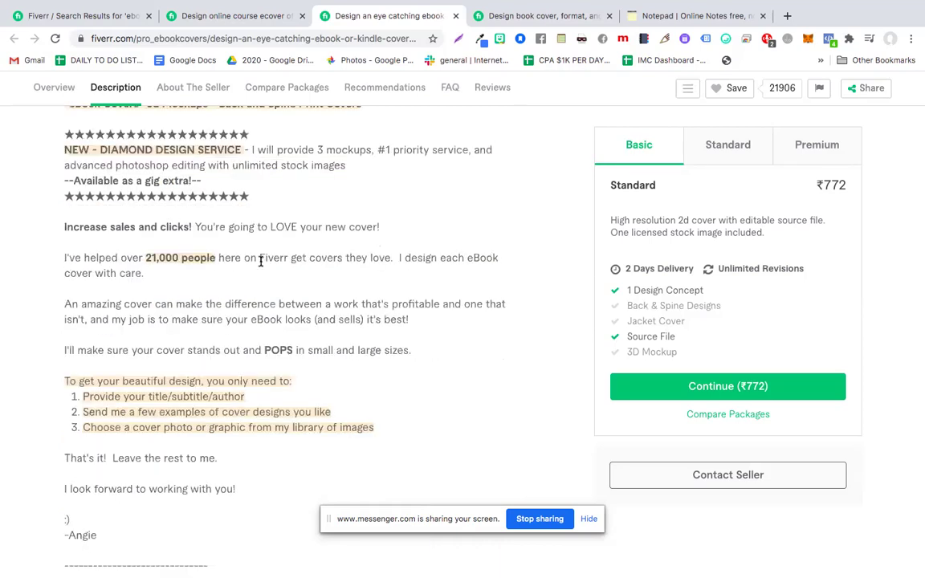
left_click_drag(261, 261, 310, 260)
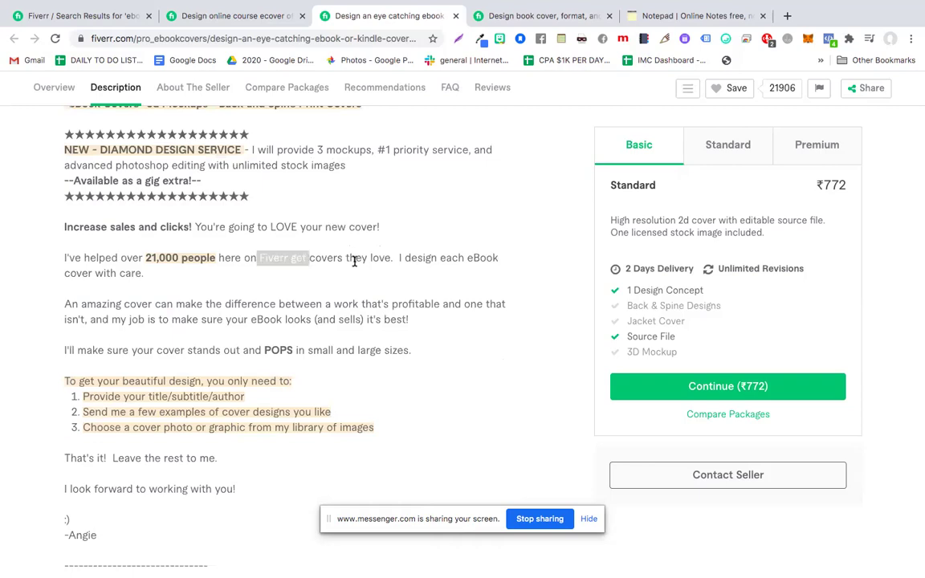
scroll(322, 257, "down", 1)
left_click(160, 237)
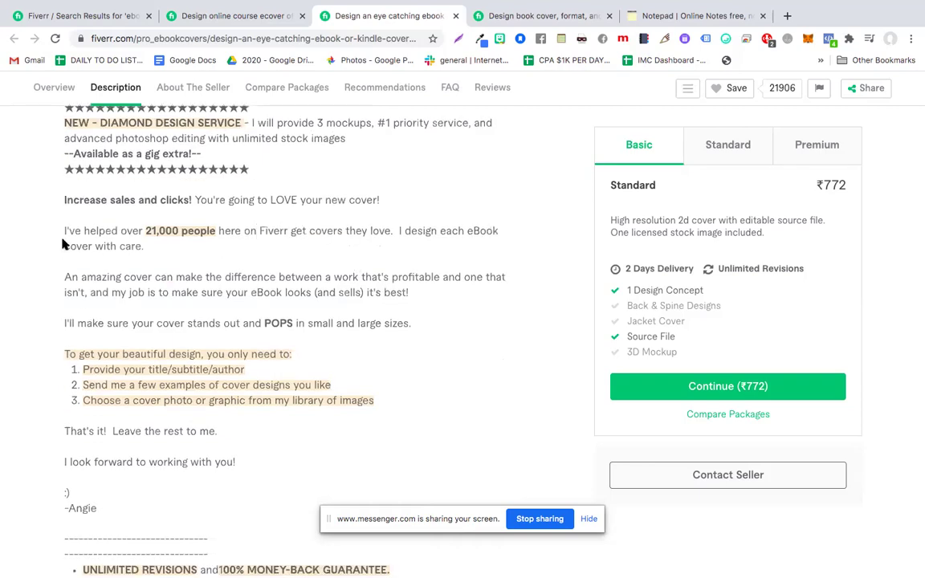
- Select the line 'Increase sales and clicks! You're going to LOVE your new cover!'
left_click_drag(143, 245, 64, 246)
scroll(159, 264, "down", 2)
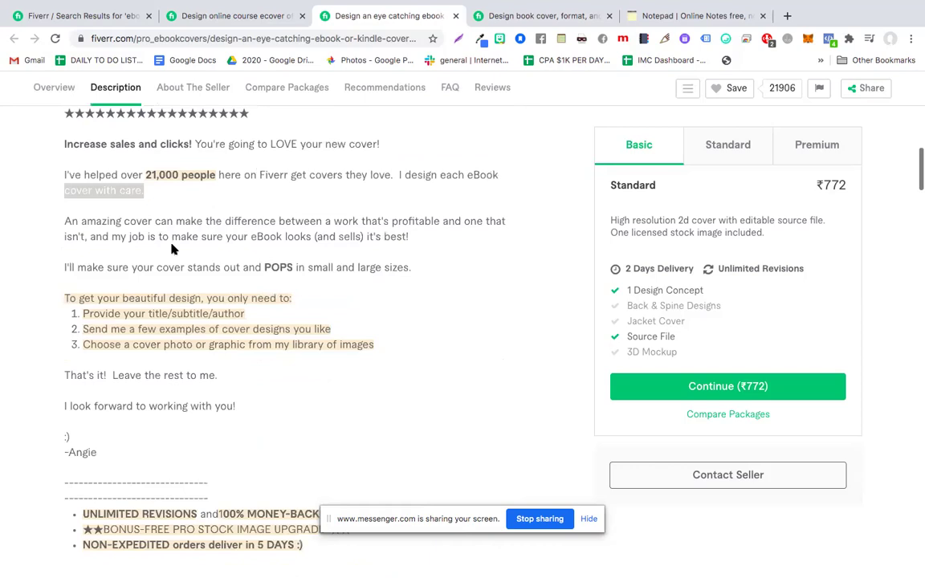
scroll(171, 249, "down", 5)
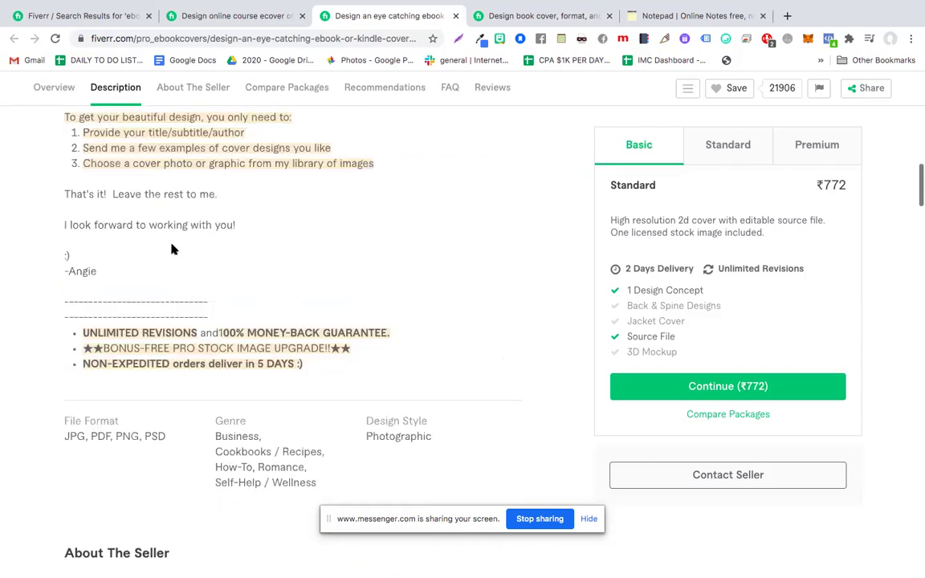
scroll(171, 249, "up", 5)
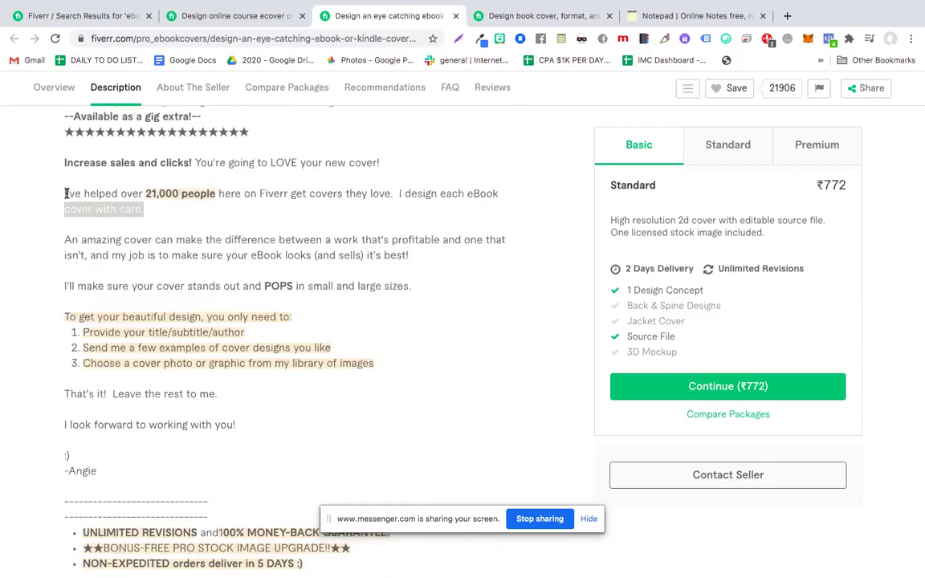
left_click(65, 192)
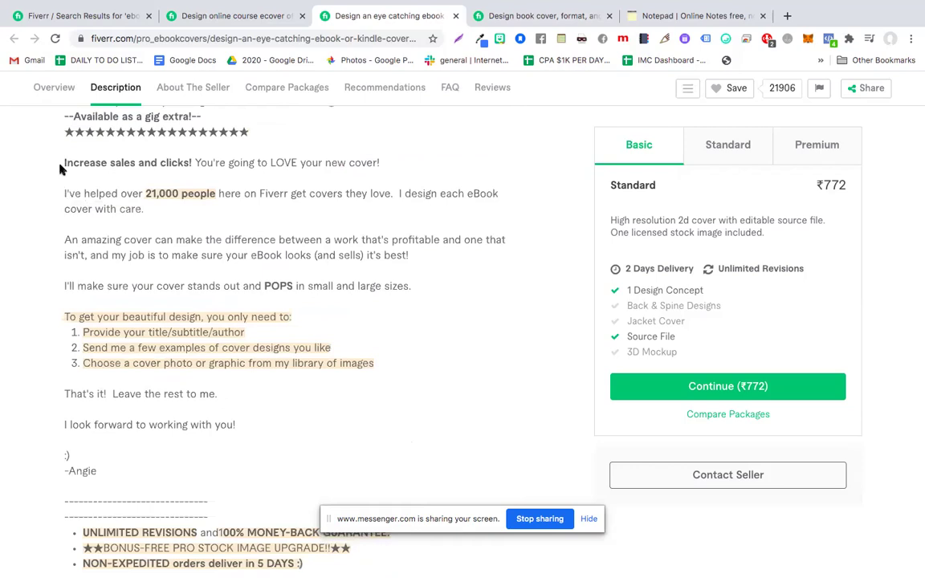
scroll(332, 233, "up", 2)
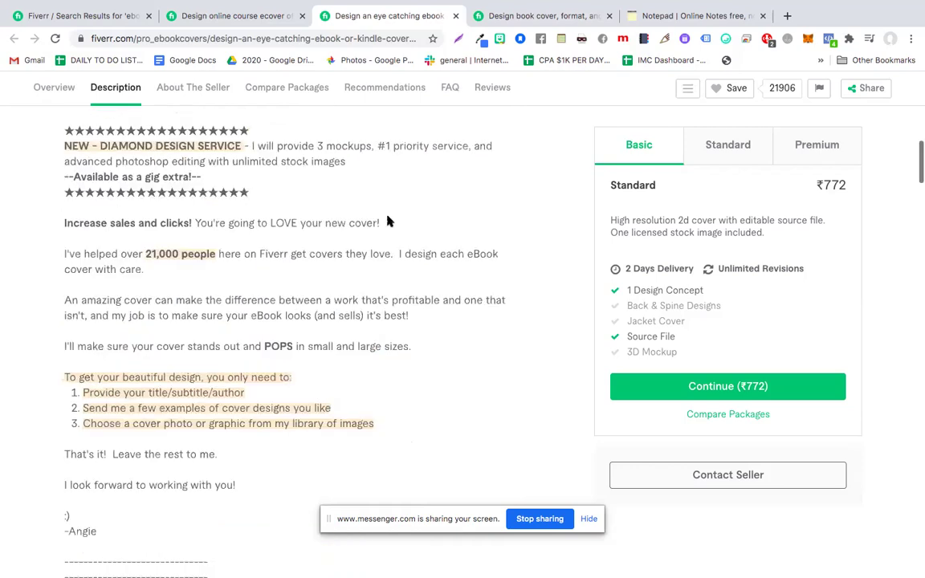
triple_click(151, 217)
key("super+c")
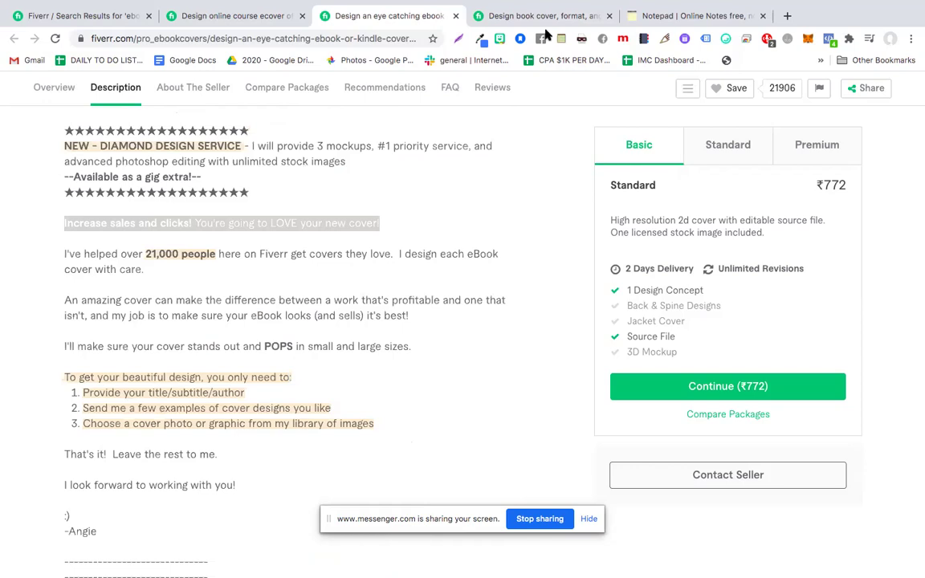
- Replace 'Thanks for checking out this gig.' with the borrowed line, prefixed by 'Would you like to'
left_click(696, 24)
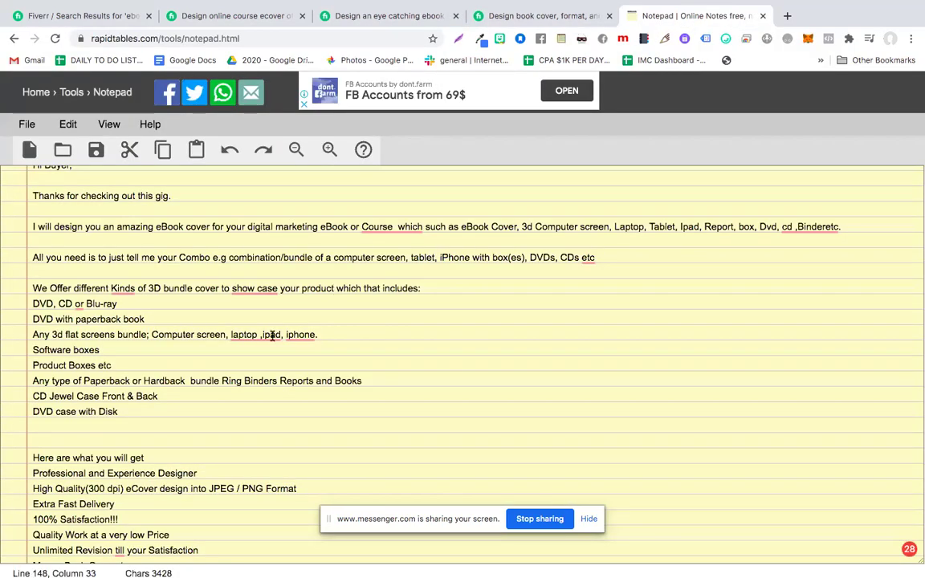
scroll(244, 329, "up", 2)
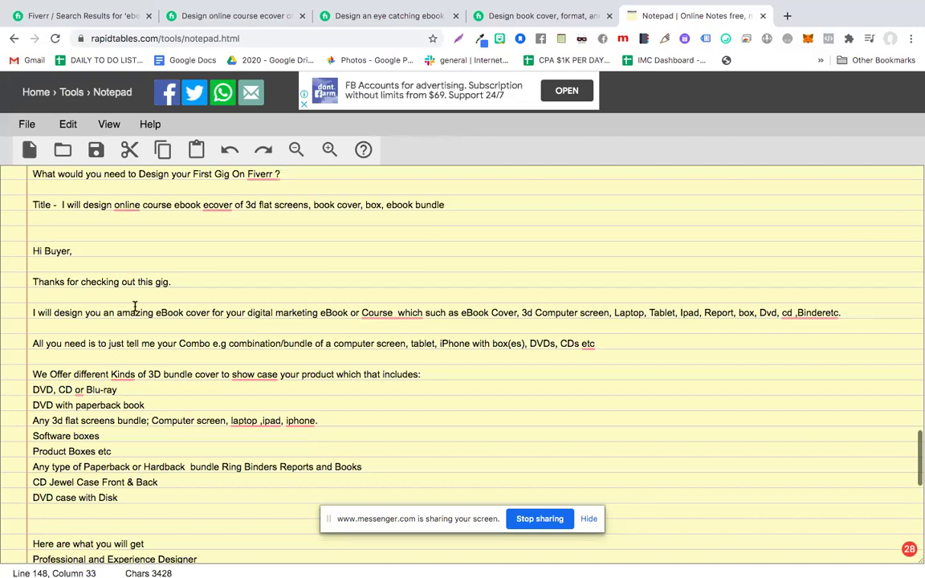
scroll(134, 307, "down", 1)
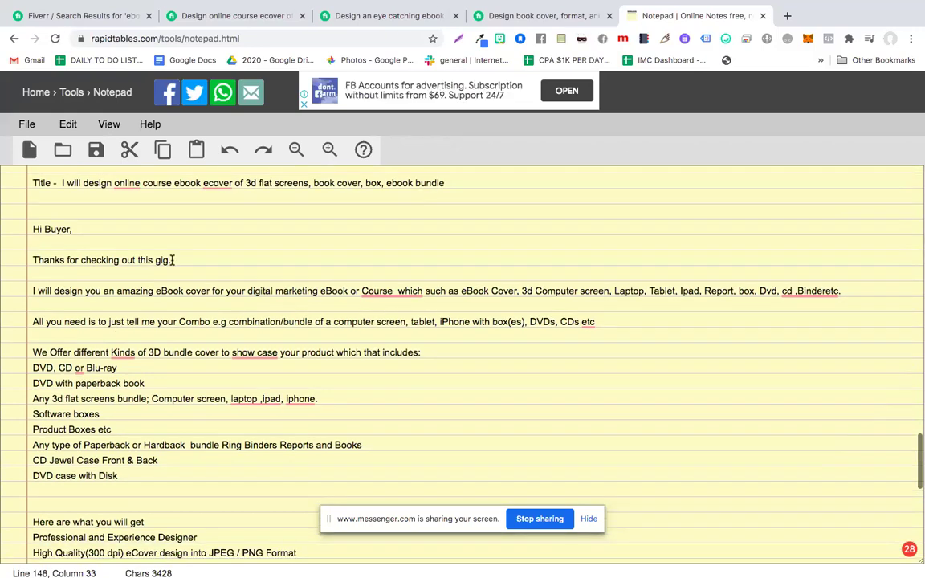
left_click(26, 260, "shift")
key("super+v")
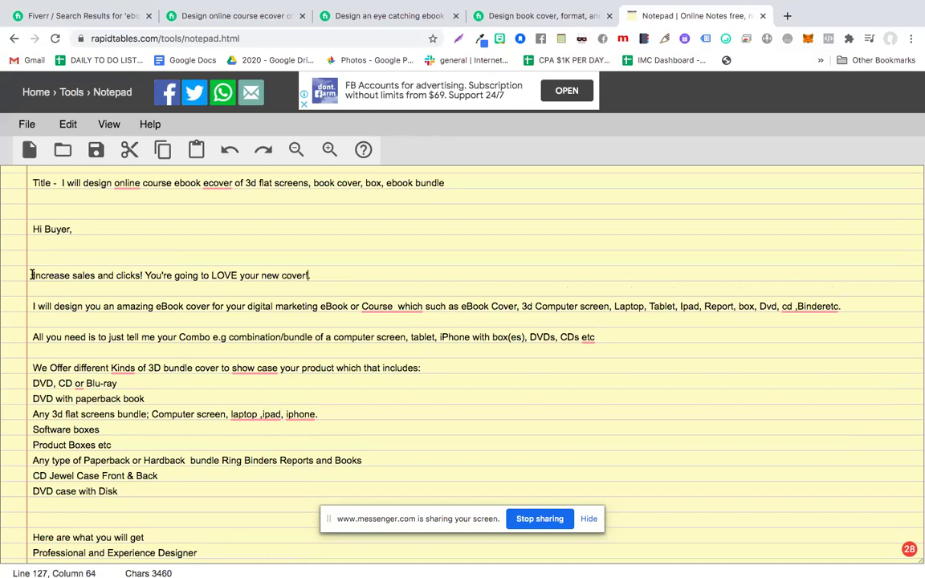
type("Wo")
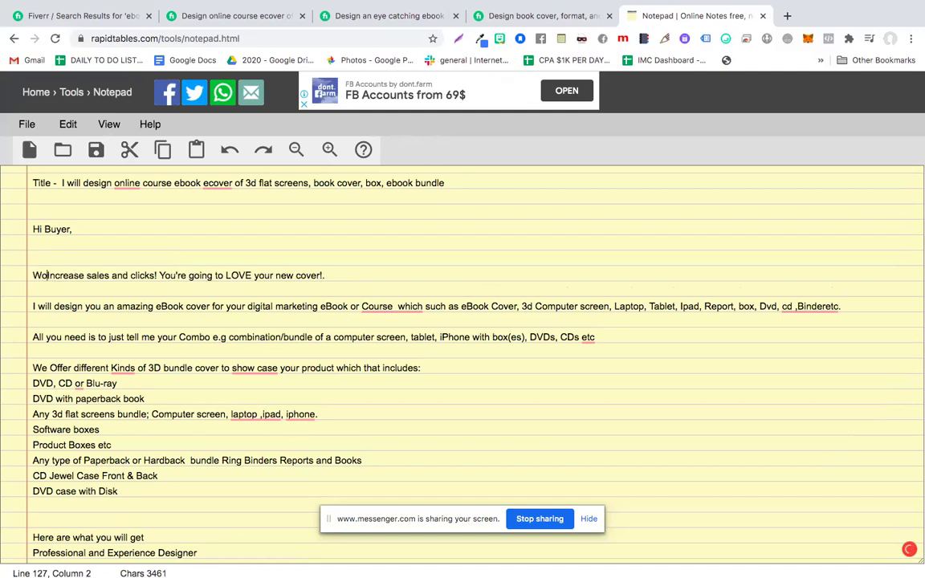
type("w!")
key("BackSpace")
key("BackSpace")
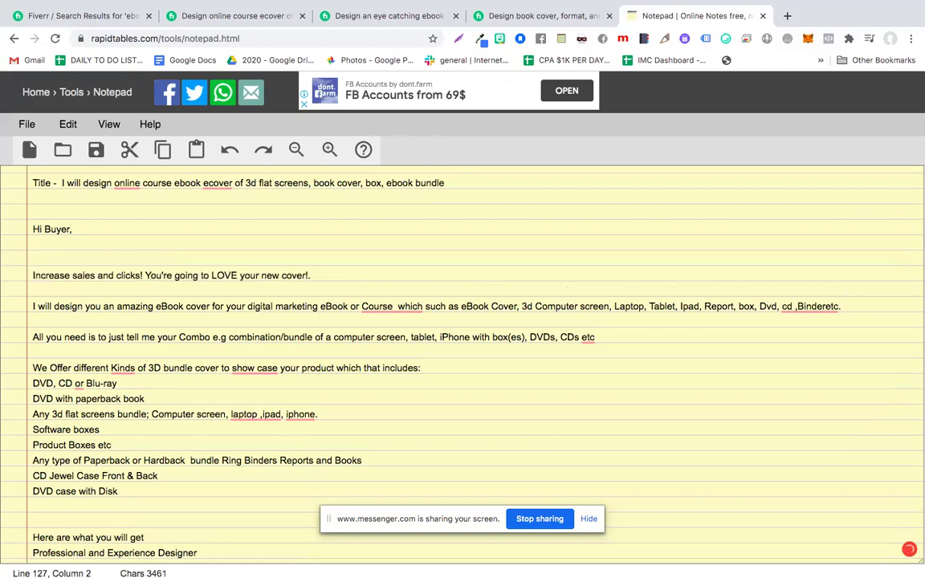
type("Would you ")
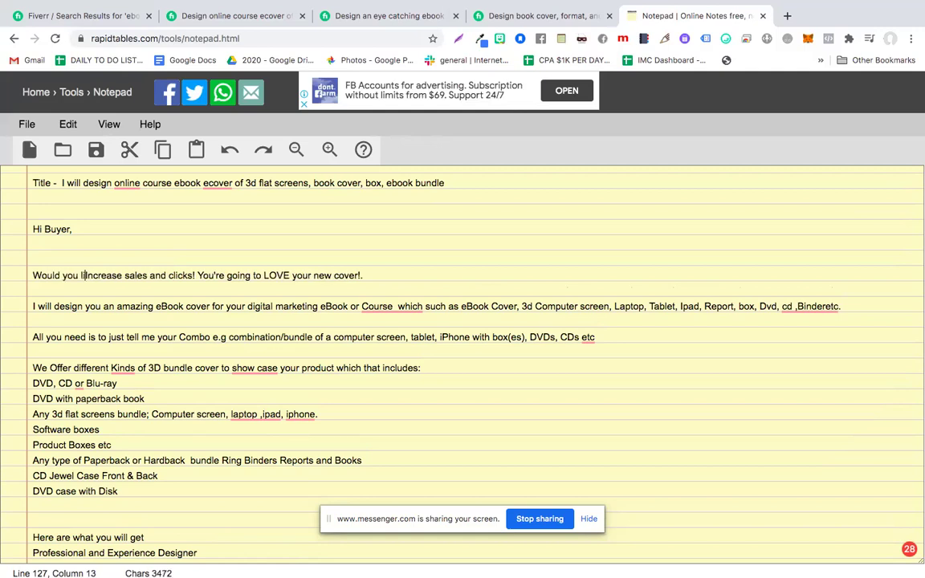
type("like to")
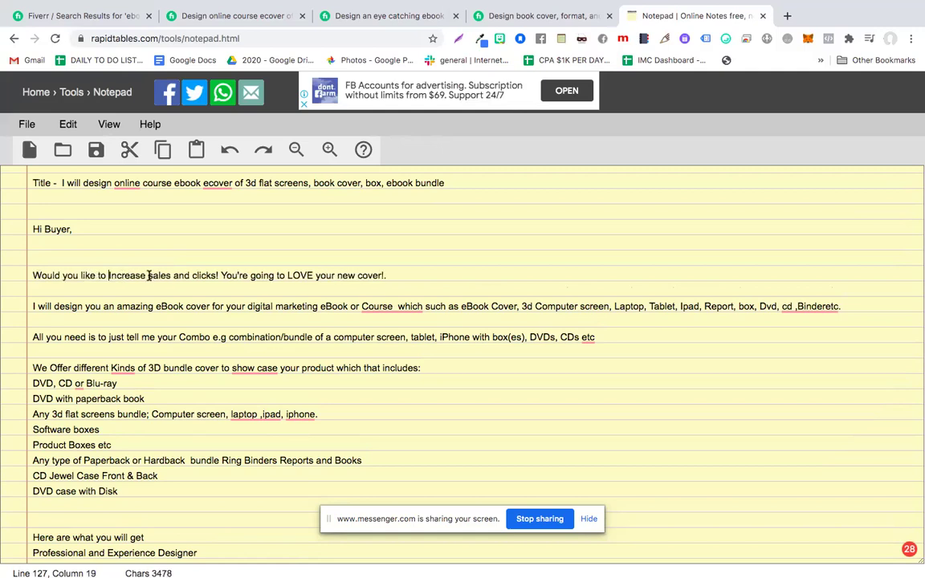
left_click(221, 275)
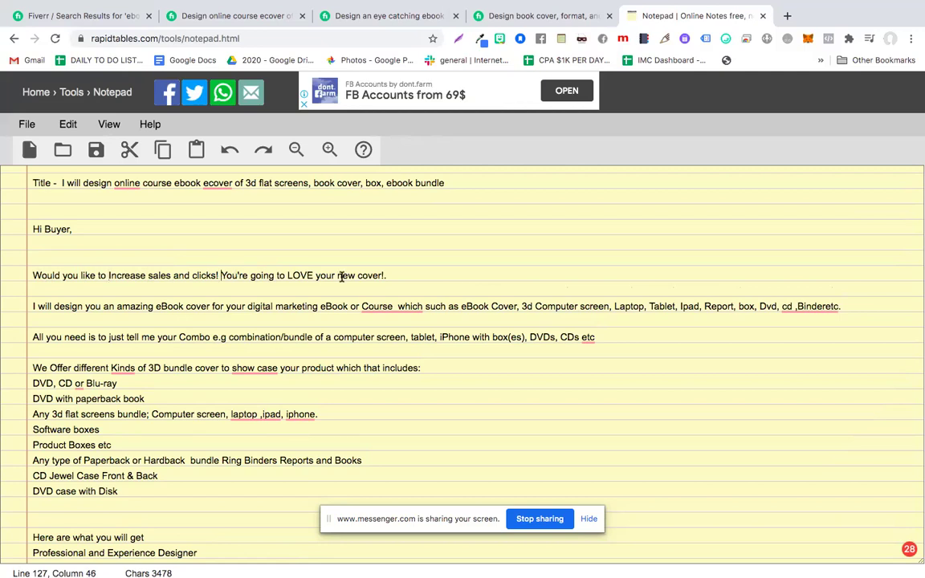
- On the competitor's ebook gig page, select the 'stands out and POPS' sentence
left_click(391, 19)
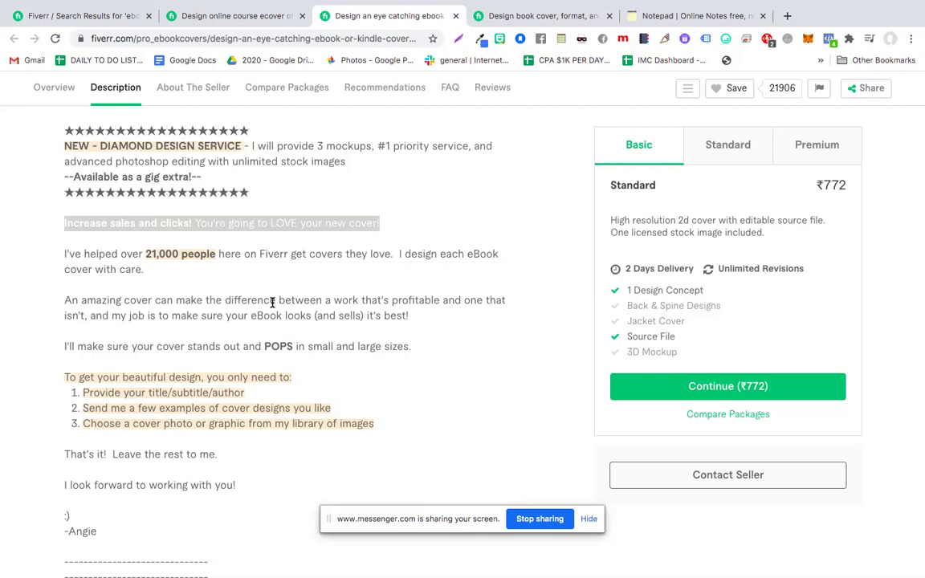
scroll(202, 310, "down", 1)
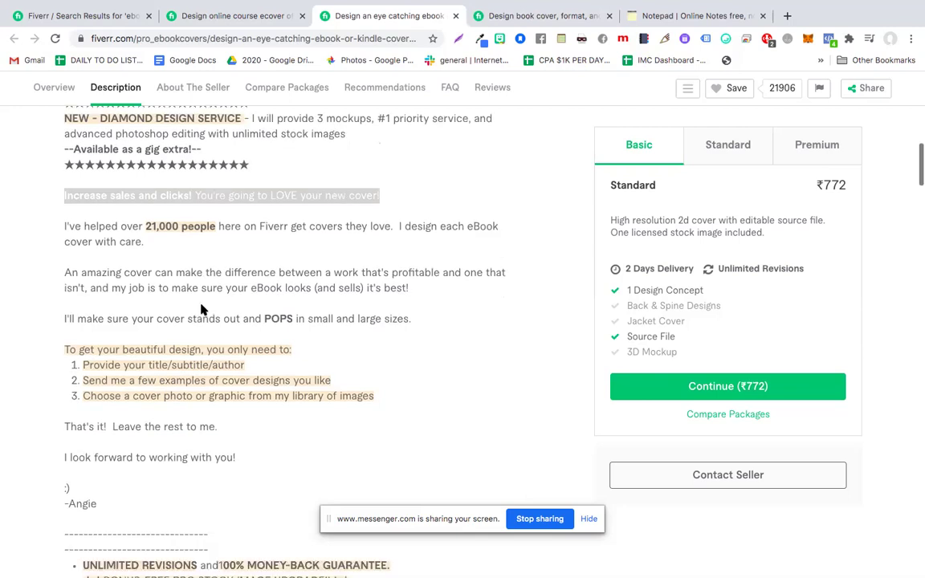
scroll(202, 310, "down", 1)
scroll(201, 310, "down", 2)
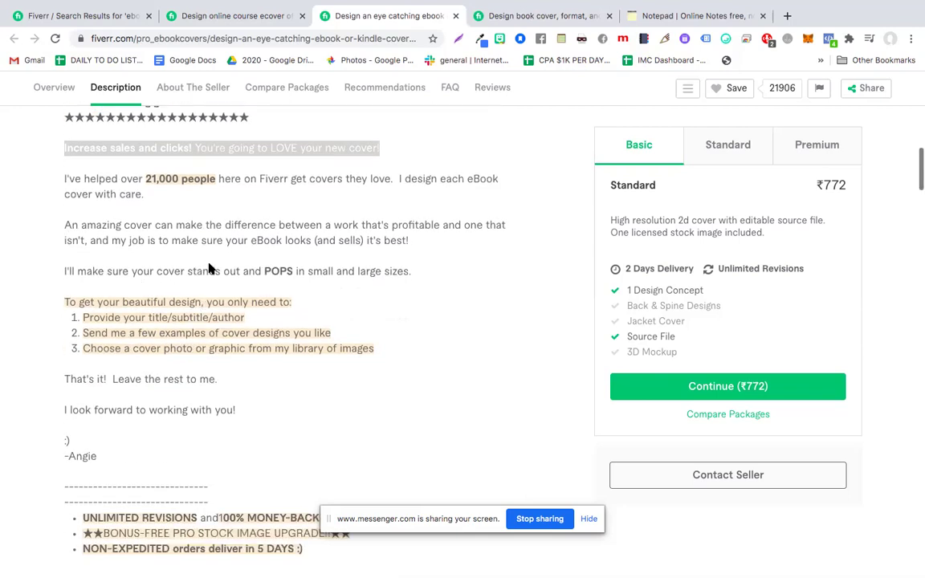
scroll(223, 264, "down", 1)
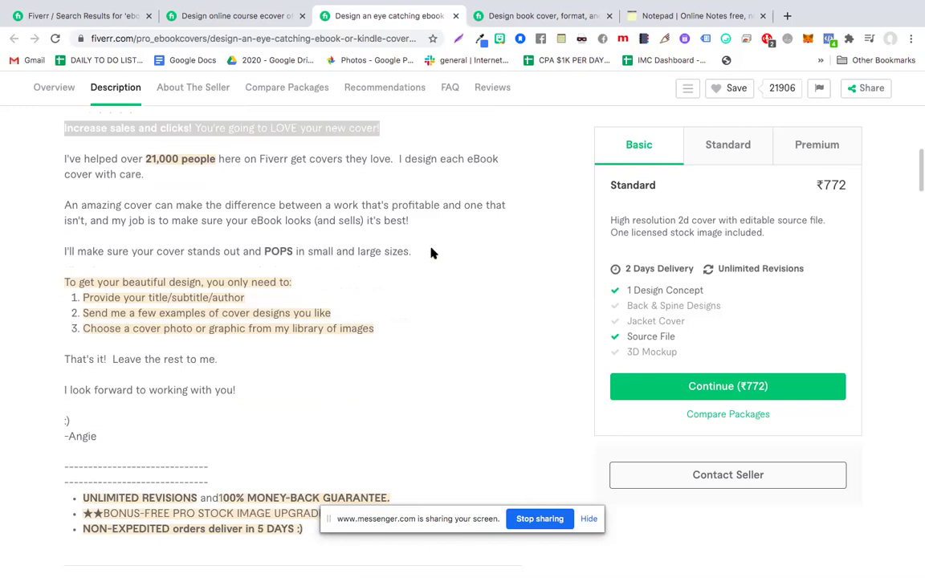
left_click_drag(322, 252, 414, 252)
left_click_drag(60, 254, 57, 255)
key("ctrl+c")
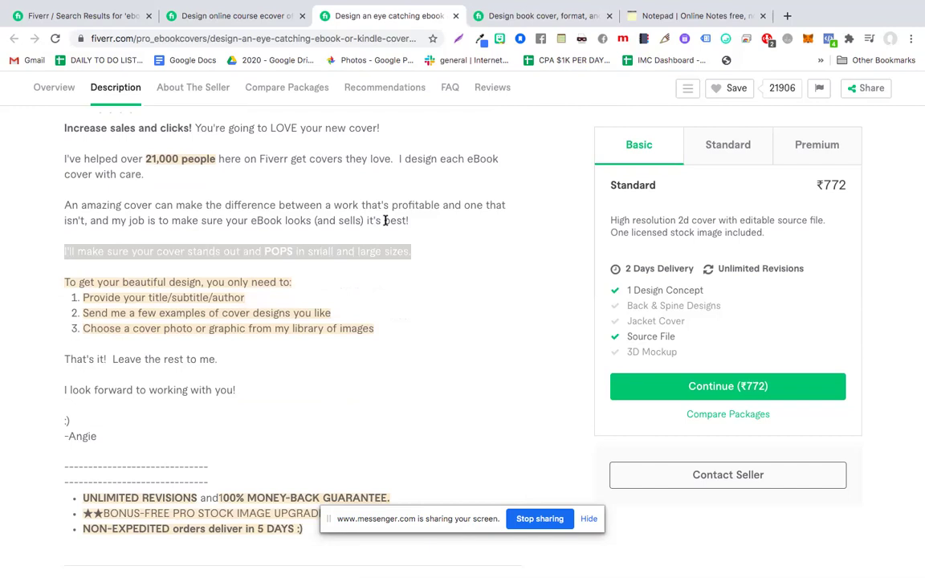
- Paste the POPS sentence below Money Back Guarantee and delete the 'Thanks for your order' line
left_click(699, 18)
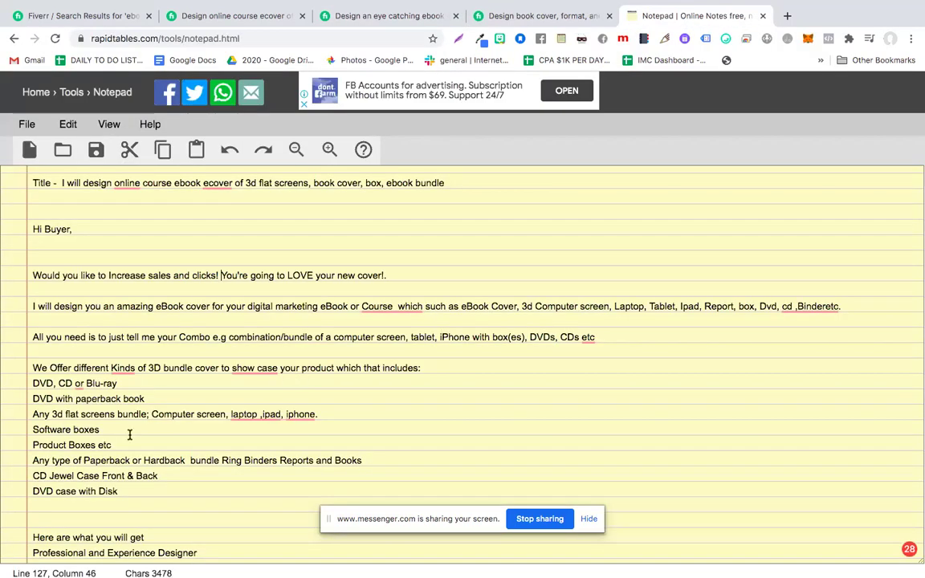
scroll(129, 436, "down", 3)
scroll(159, 427, "down", 3)
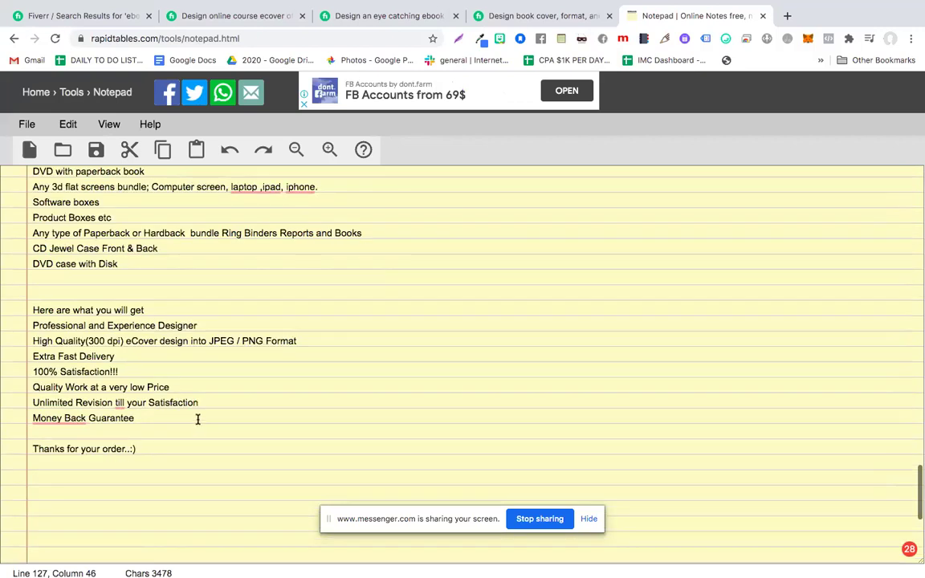
left_click(197, 419)
key("Return")
key("Return")
key("ctrl+v")
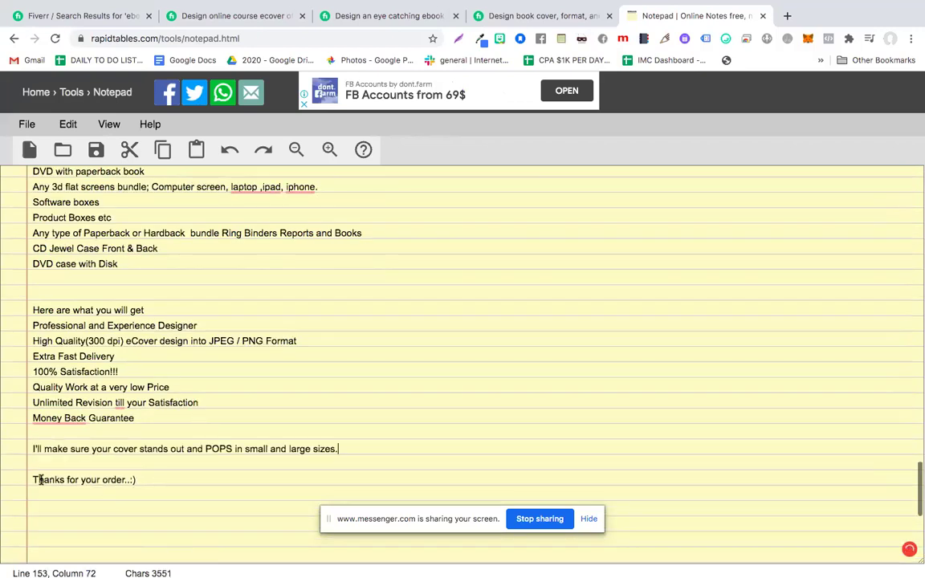
left_click_drag(32, 480, 137, 479)
key("BackSpace")
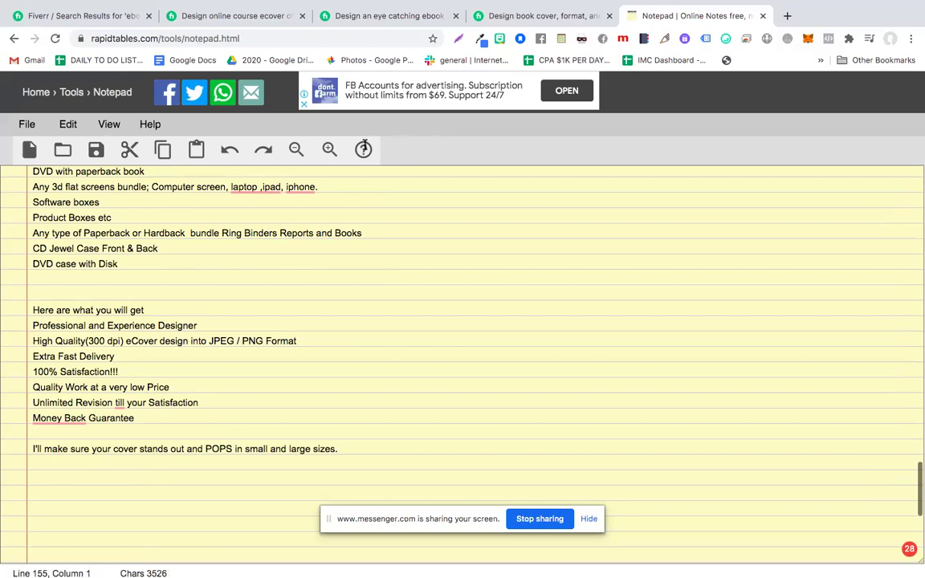
key("BackSpace")
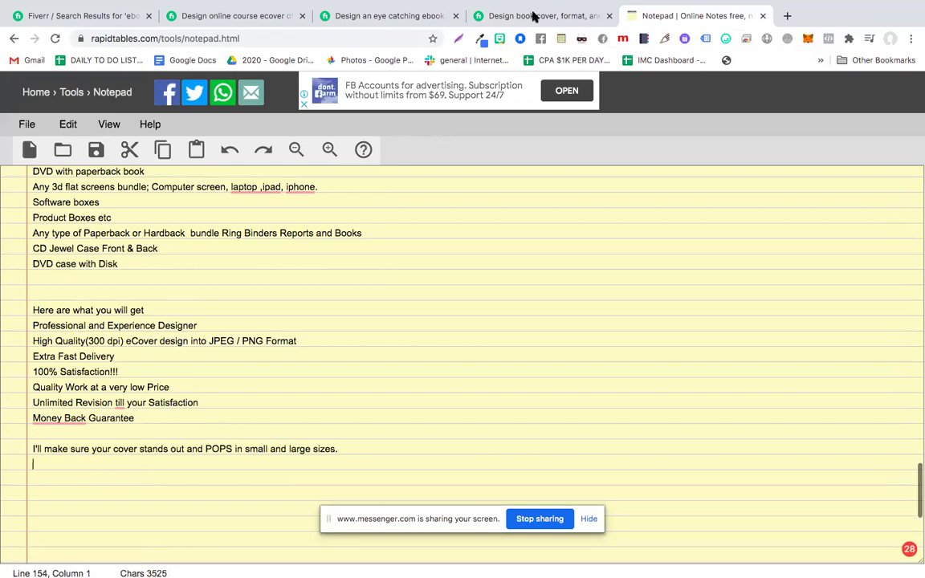
- Read down through the ricacabrex book cover, format and ebook conversion gig description
left_click(532, 16)
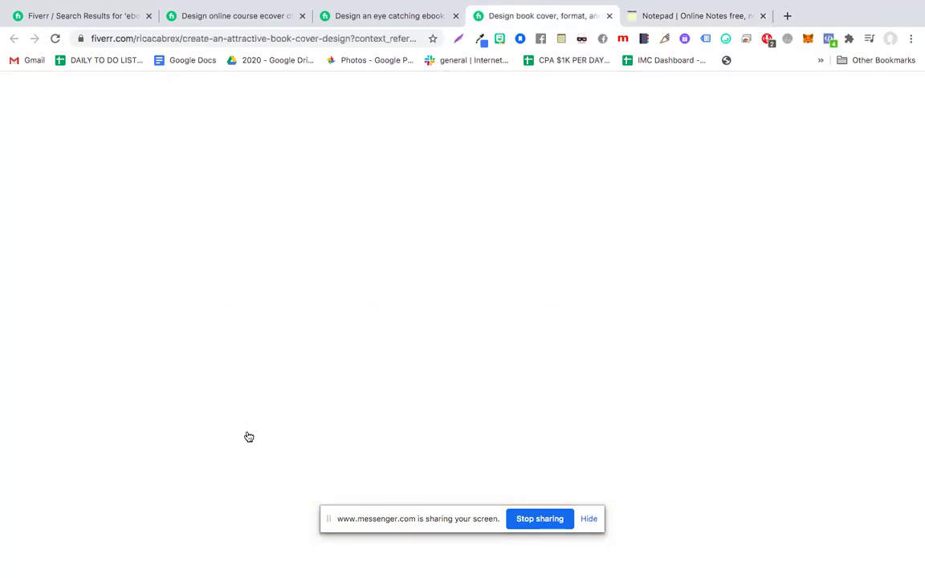
scroll(256, 402, "down", 3)
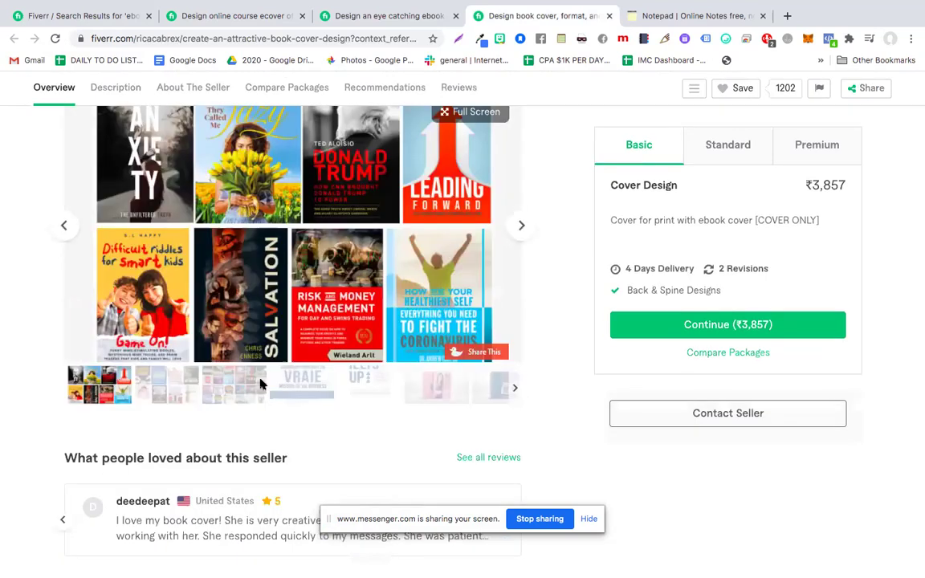
scroll(259, 385, "down", 3)
scroll(260, 384, "down", 2)
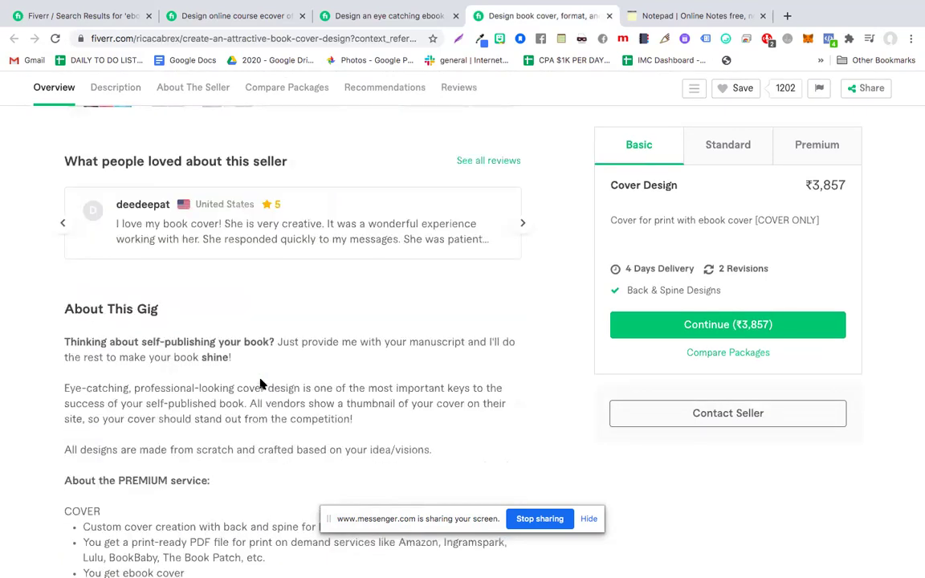
scroll(259, 385, "down", 2)
scroll(261, 382, "down", 1)
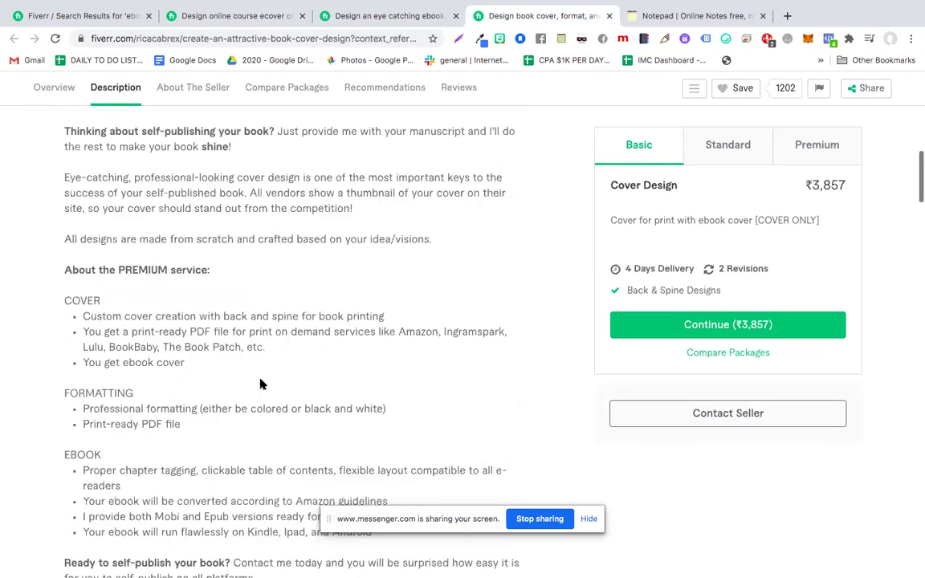
scroll(259, 384, "down", 1)
scroll(260, 385, "down", 1)
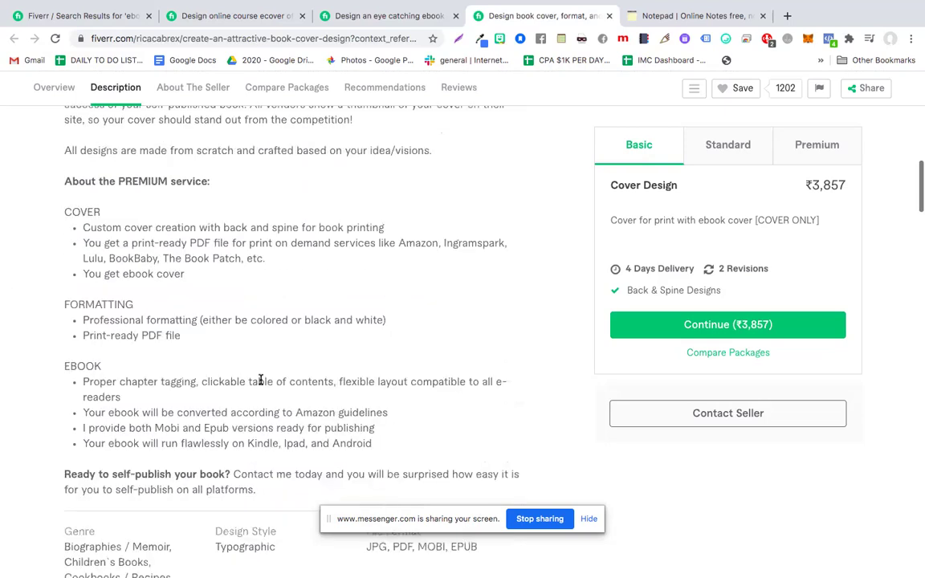
scroll(261, 381, "down", 1)
scroll(258, 314, "down", 1)
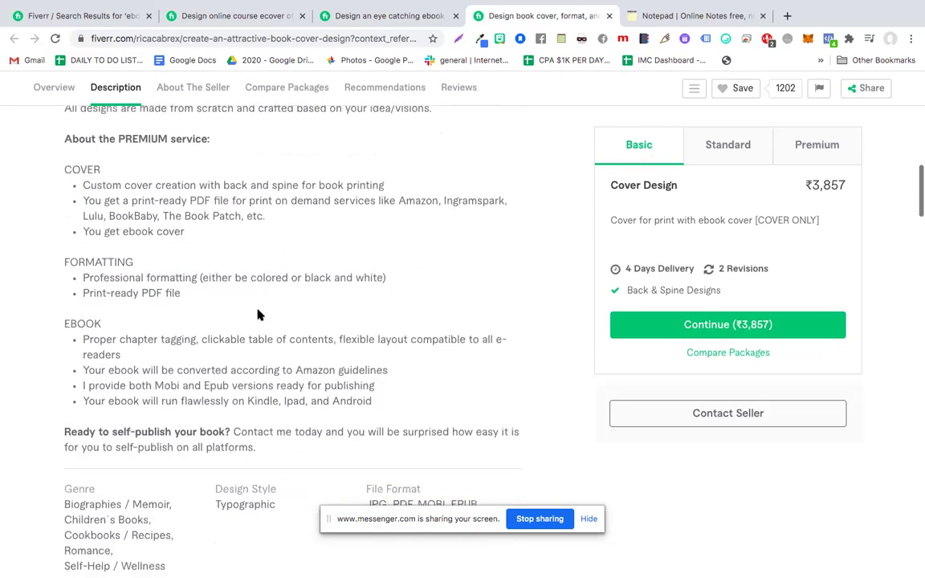
scroll(257, 314, "down", 2)
scroll(257, 314, "down", 1)
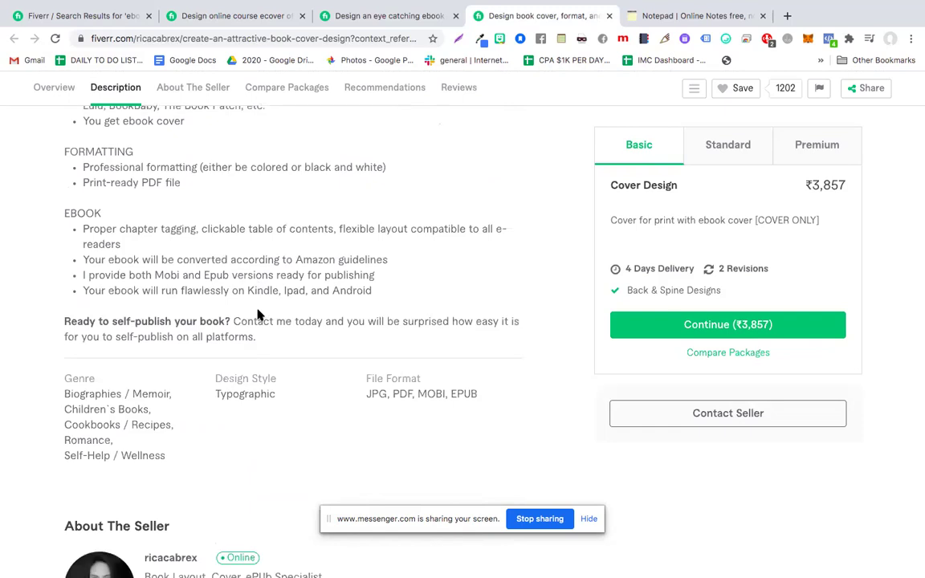
- Scroll back to the top of the gig page and return to the notepad draft
scroll(258, 314, "up", 5)
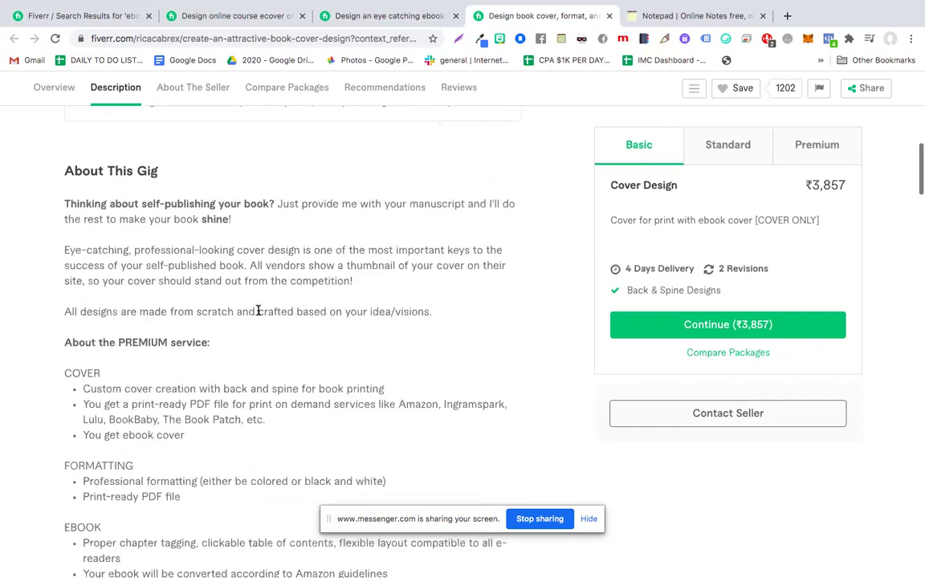
scroll(257, 314, "up", 4)
scroll(257, 314, "up", 5)
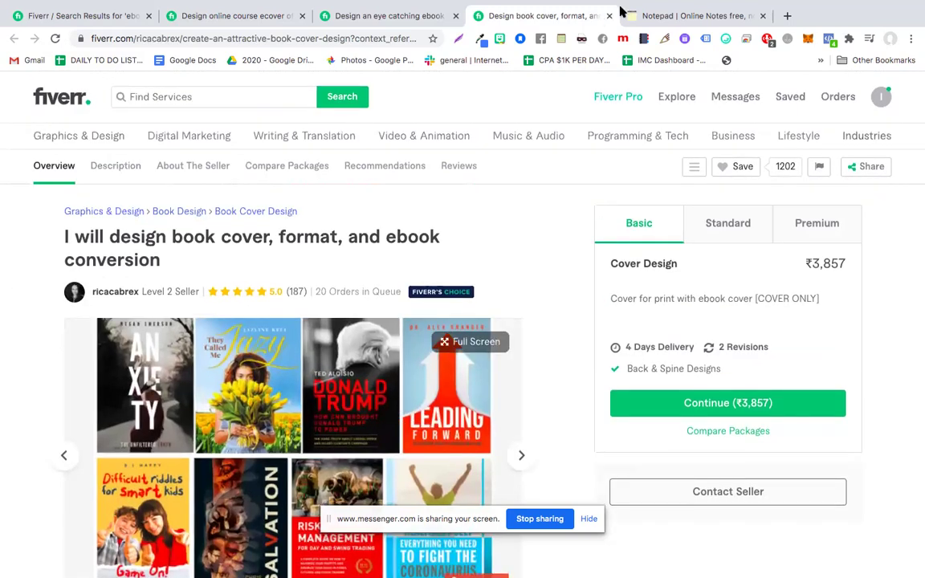
left_click(743, 18)
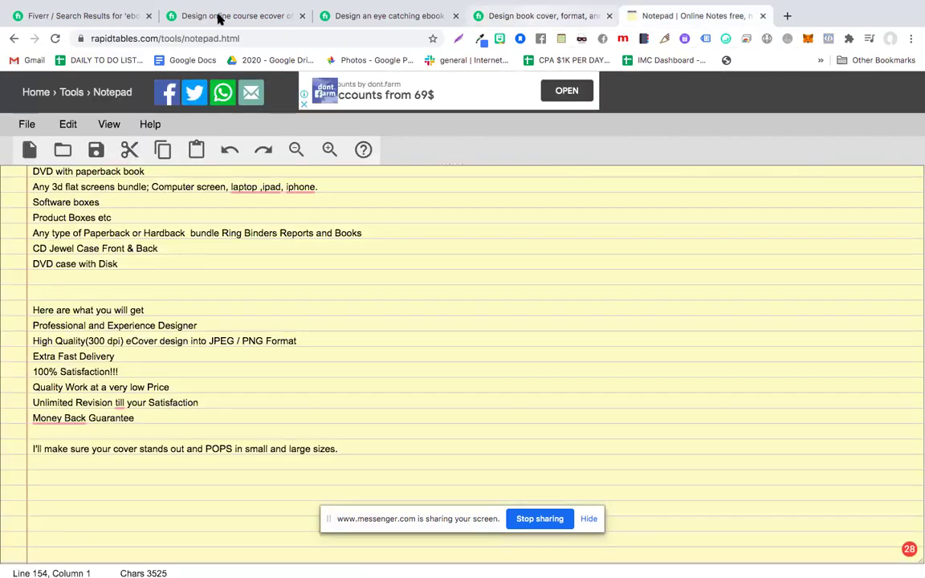
left_click(220, 18)
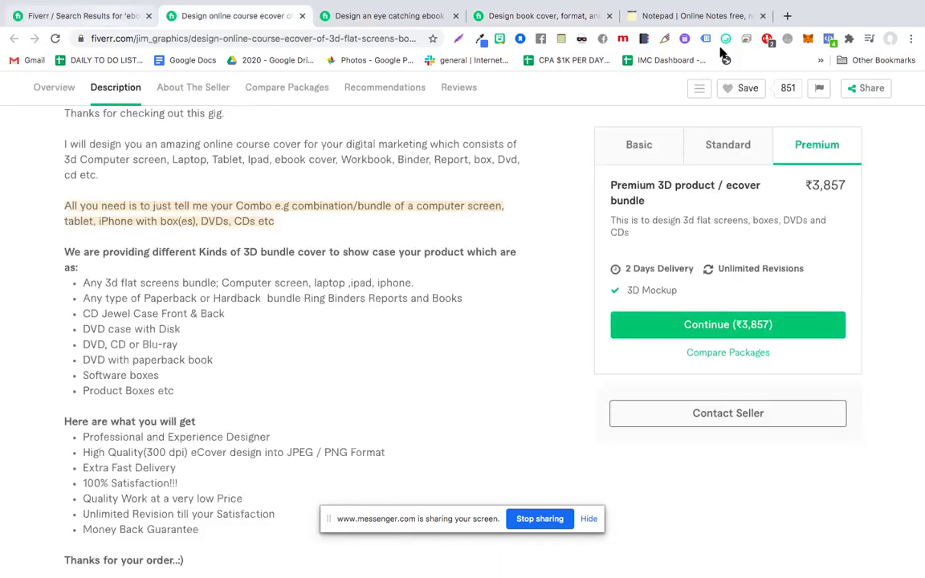
key("ctrl+shift+Tab")
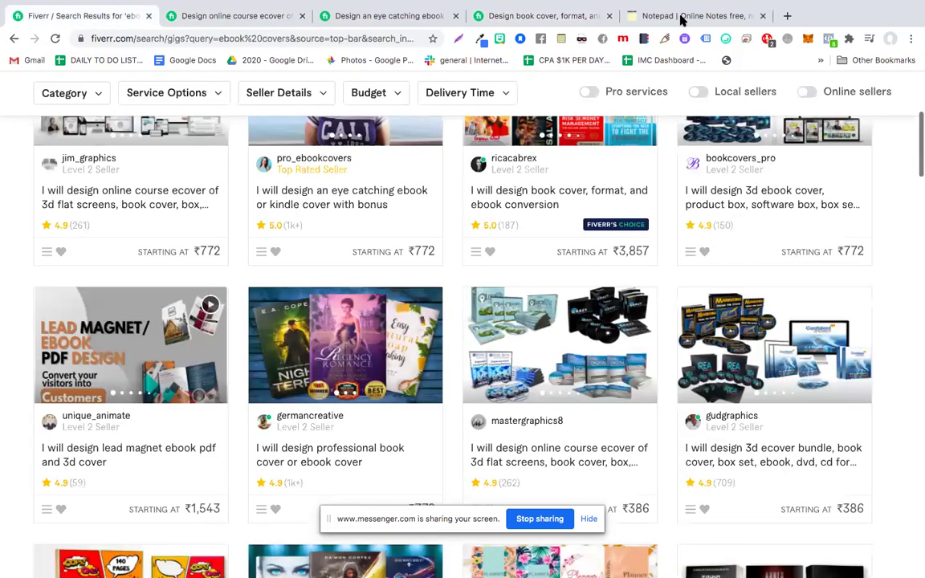
left_click(681, 18)
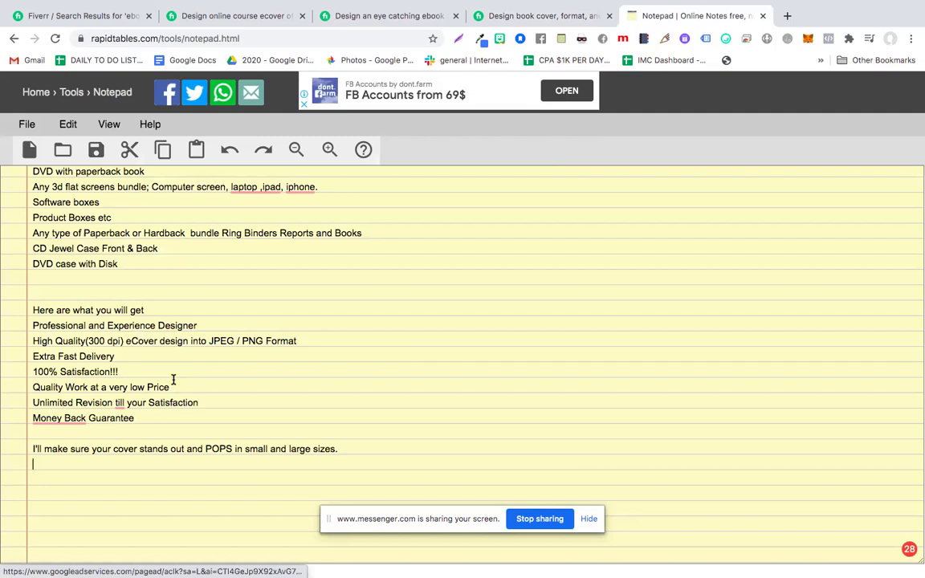
scroll(172, 380, "up", 3)
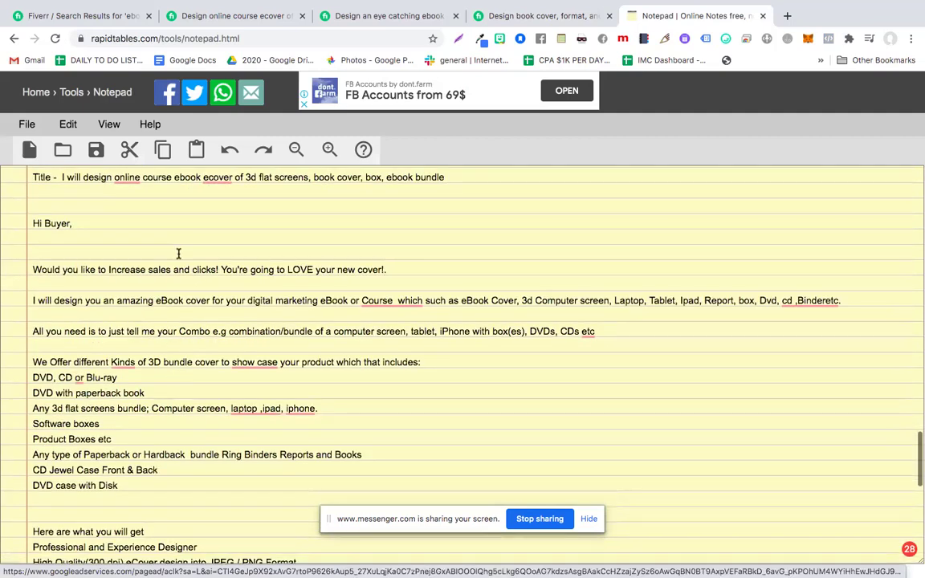
scroll(176, 254, "down", 1)
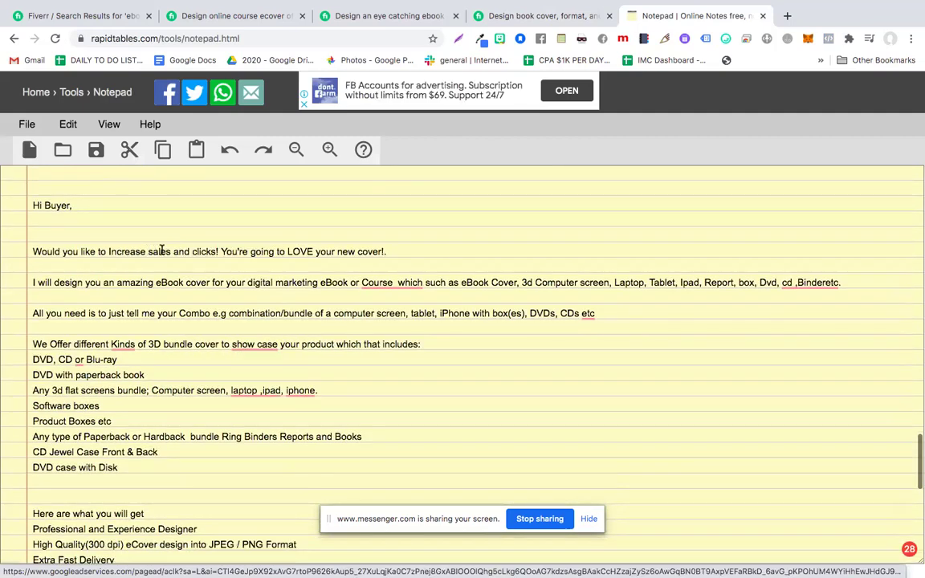
left_click_drag(148, 251, 159, 251)
left_click(125, 300)
scroll(126, 300, "down", 2)
scroll(127, 274, "down", 1)
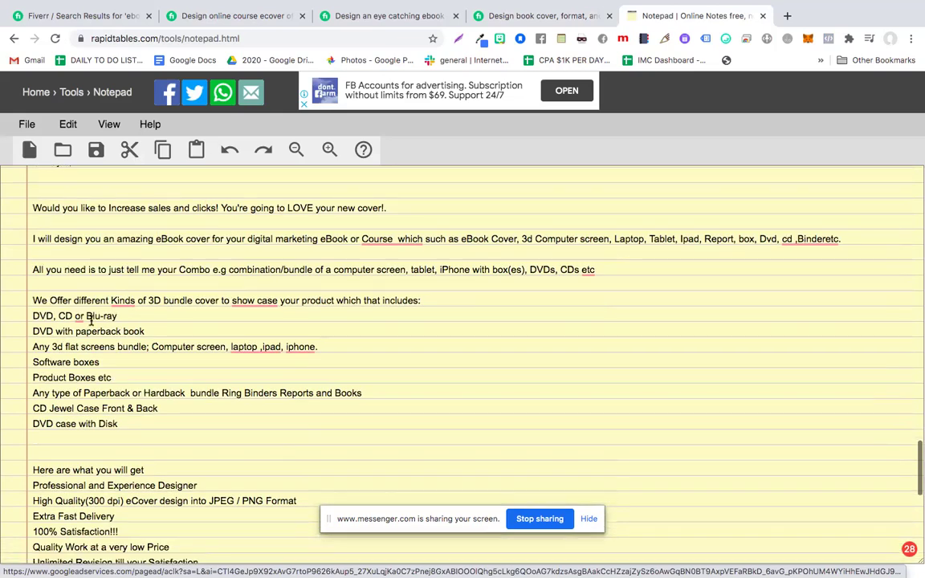
scroll(91, 319, "down", 3)
scroll(92, 320, "down", 2)
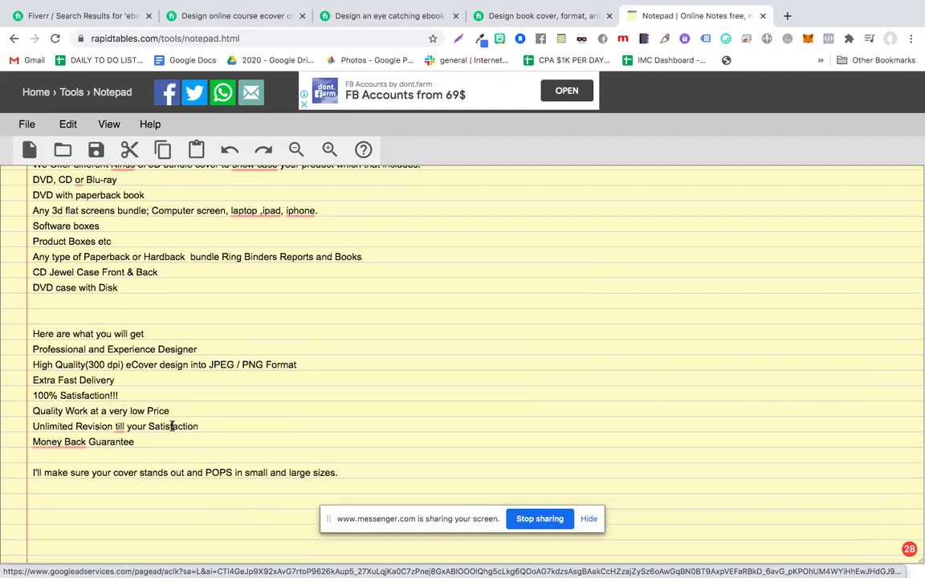
scroll(180, 422, "down", 1)
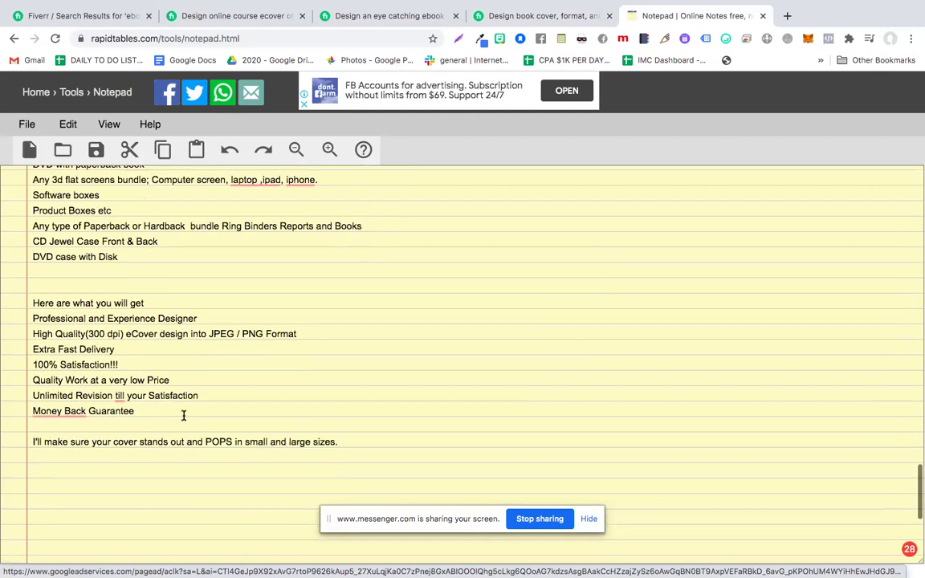
left_click(183, 415)
scroll(183, 415, "up", 1)
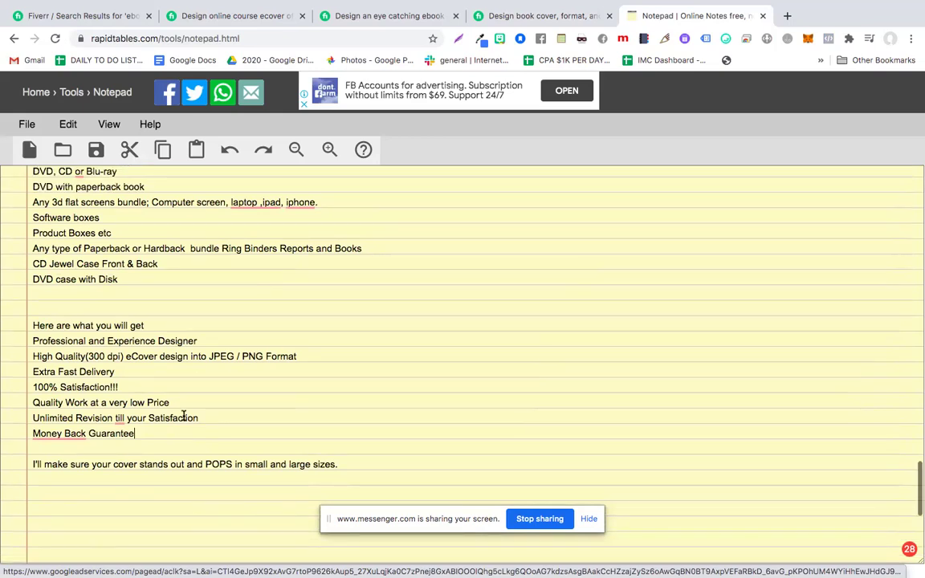
scroll(183, 415, "up", 2)
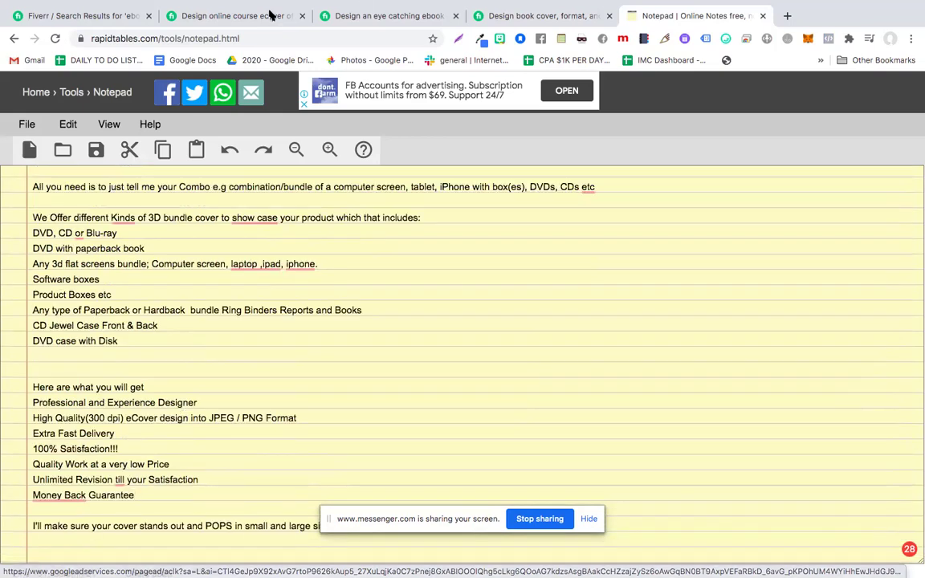
- Select the eye-catching ebook gig's 'To get your beautiful design' three-step list
left_click(241, 16)
left_click(388, 15)
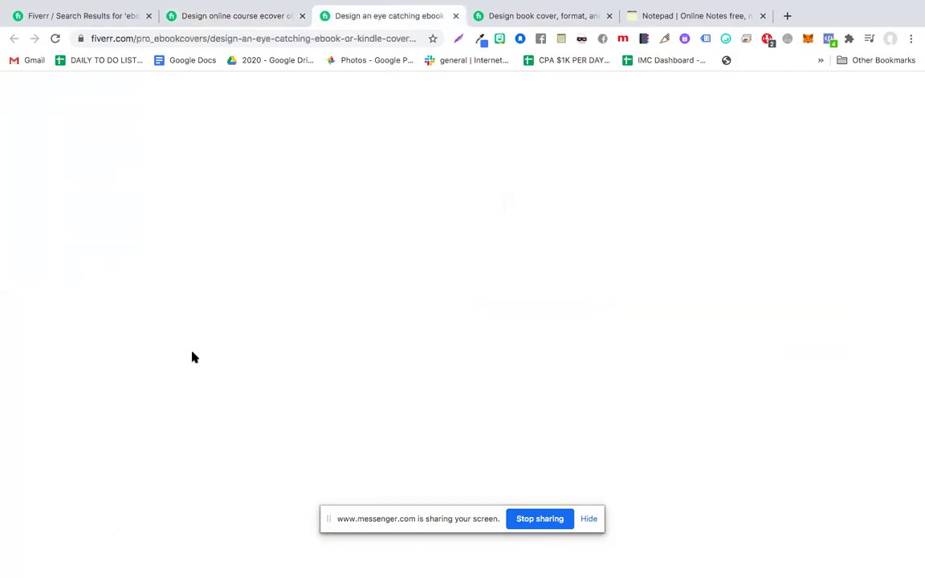
scroll(206, 350, "up", 1)
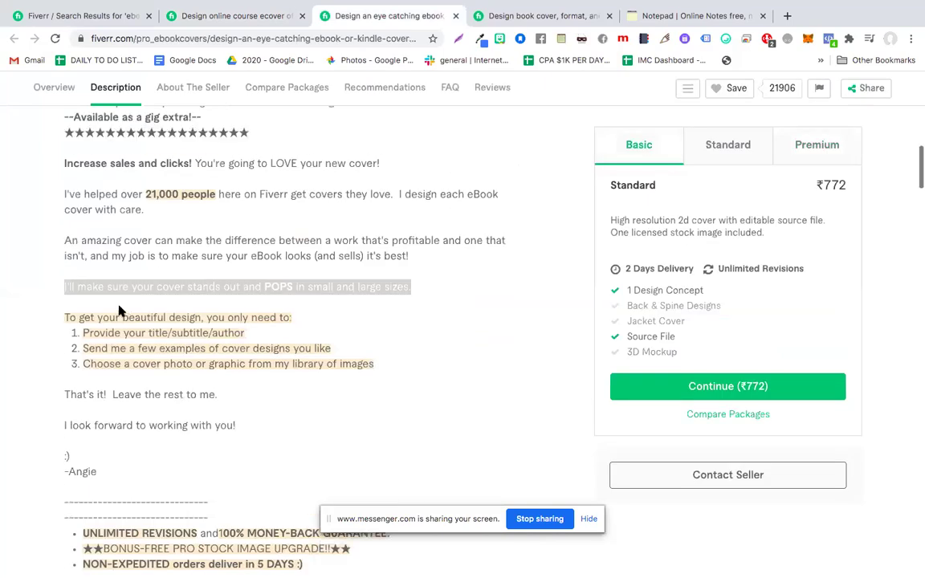
left_click(110, 273)
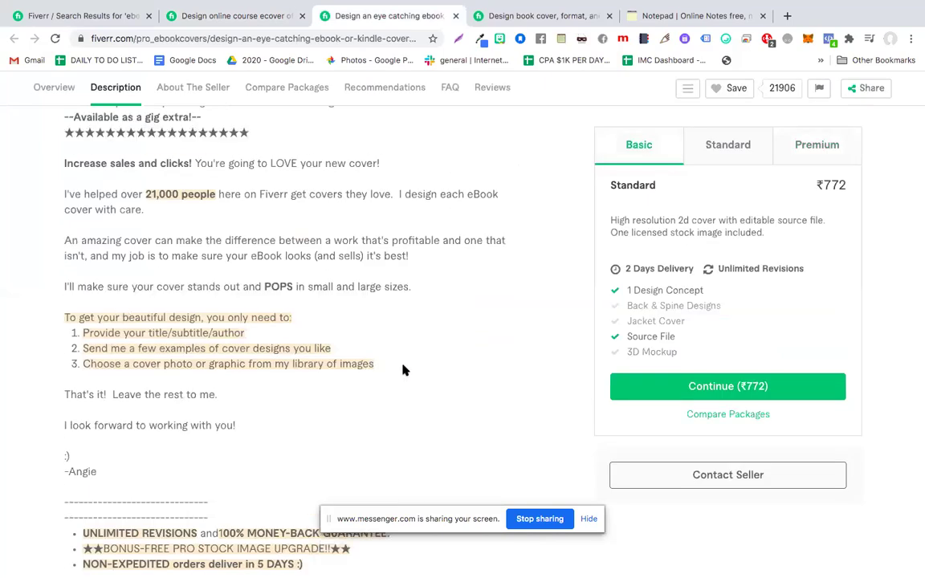
left_click_drag(404, 369, 81, 332)
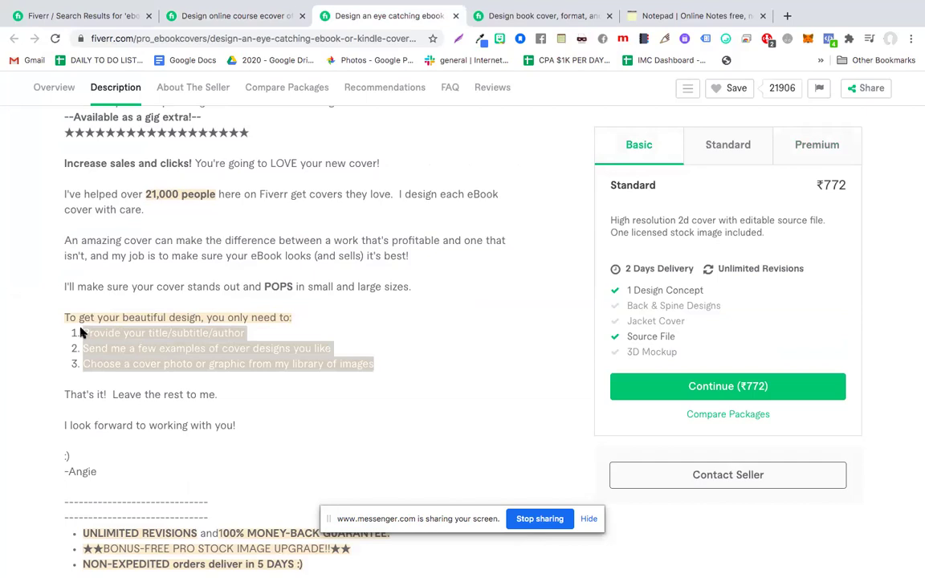
left_click_drag(81, 332, 61, 316)
key("ctrl+c")
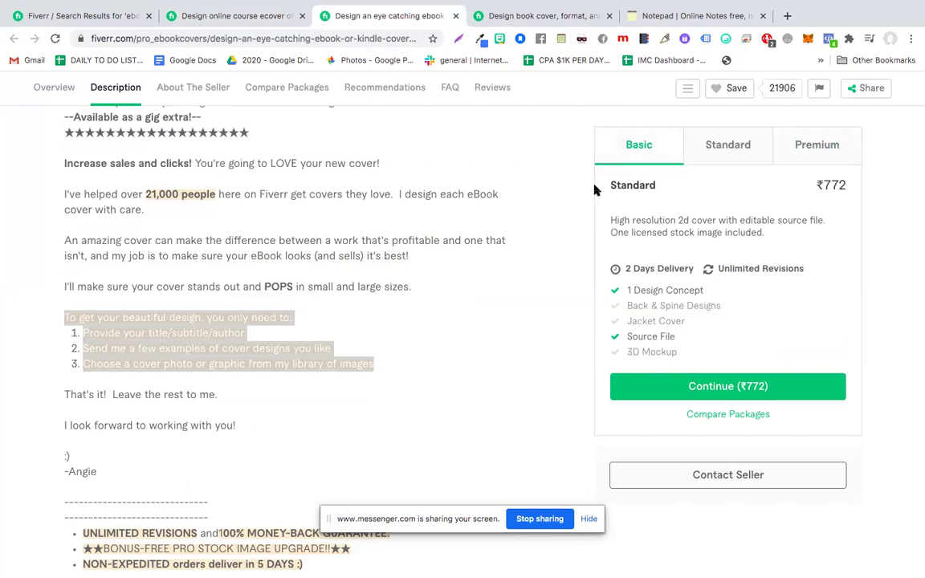
- Paste the 'To get your beautiful design, you only need to:' list above the POPS line
left_click(698, 16)
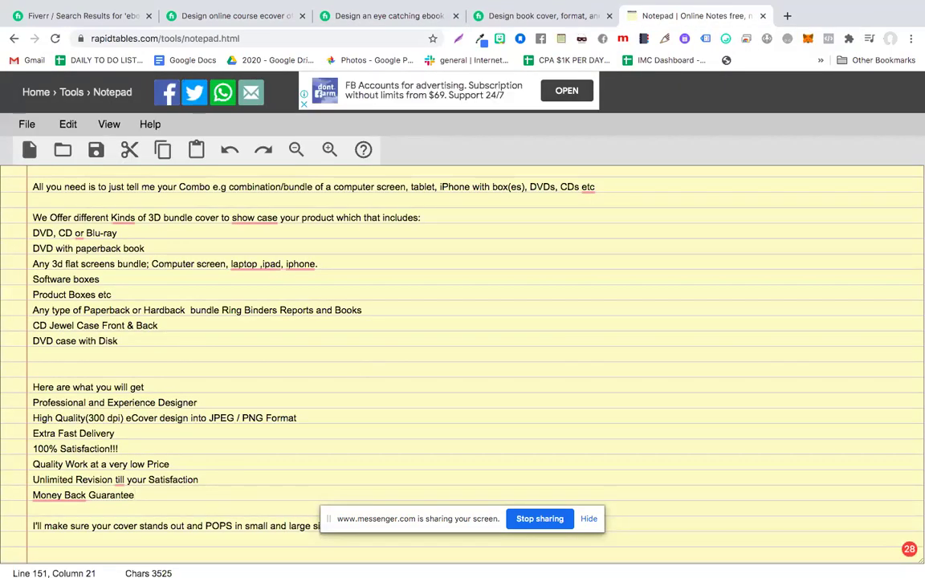
key("Return")
key("Return")
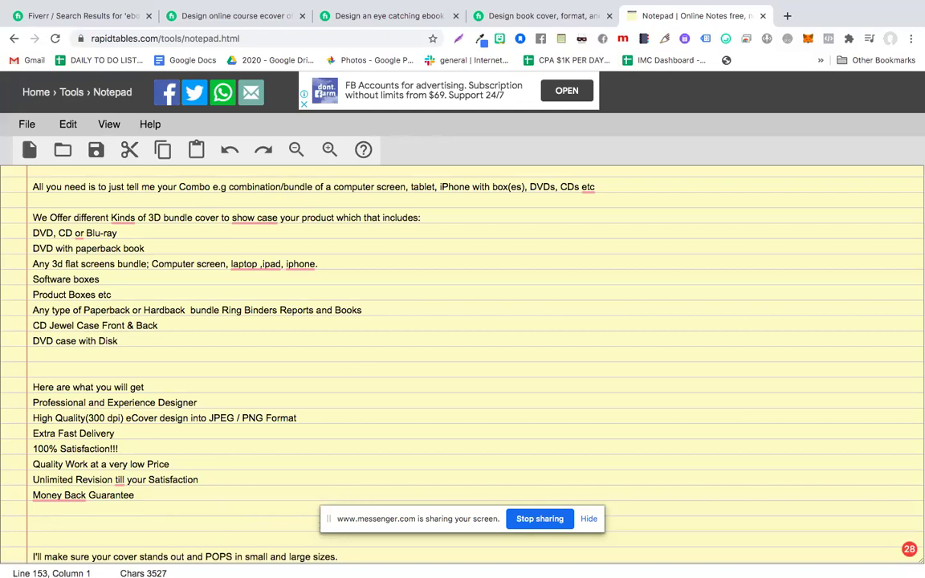
key("ctrl+v")
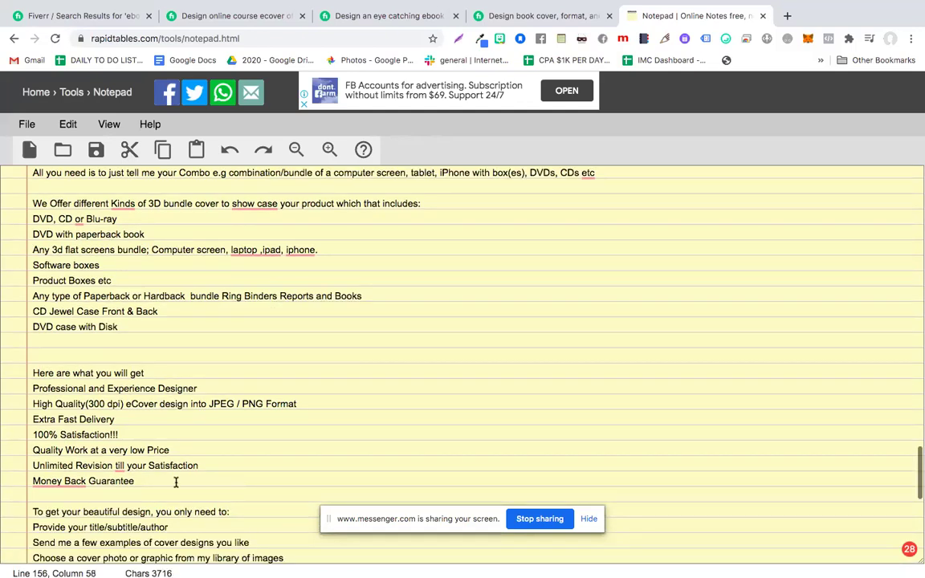
scroll(176, 482, "down", 2)
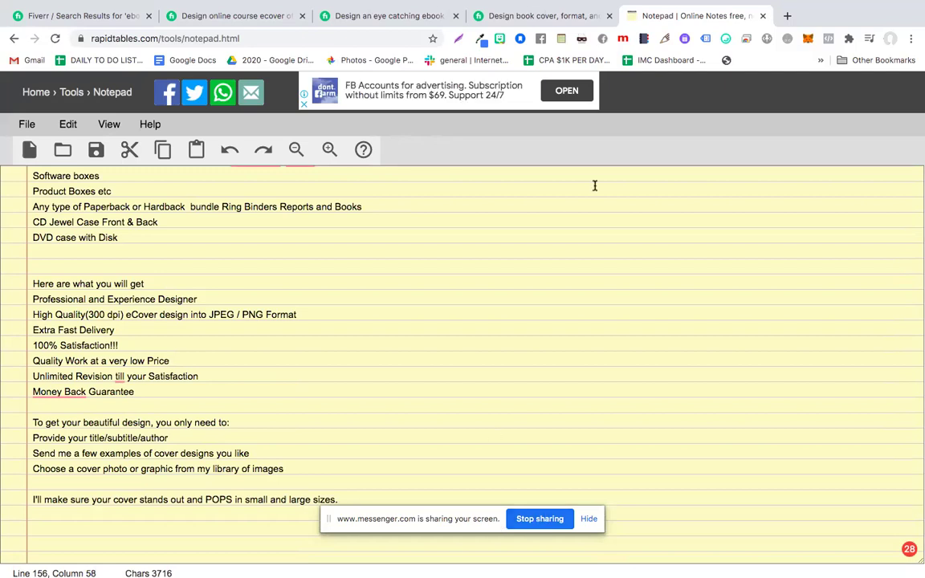
- Review the whole draft, then add blank lines after the final POPS sentence
scroll(226, 331, "up", 3)
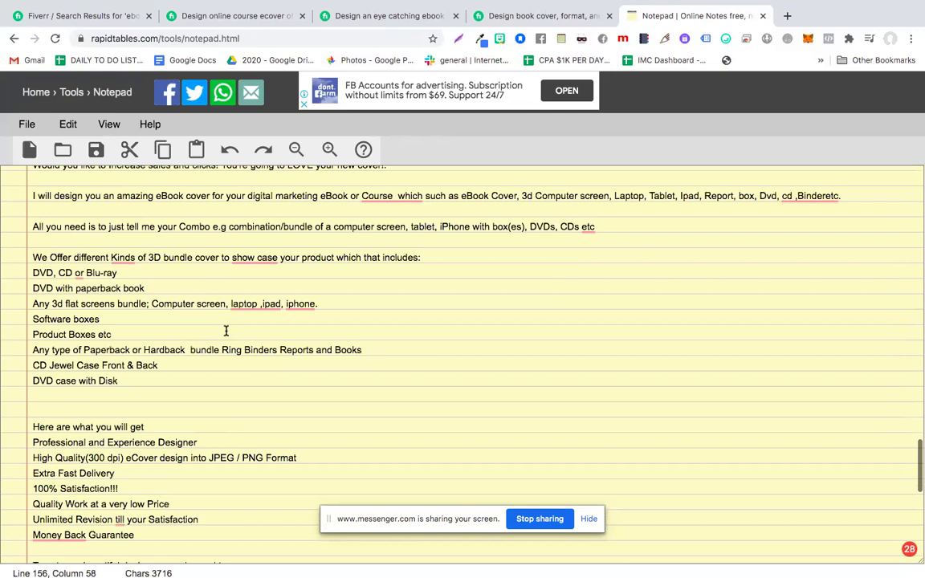
scroll(226, 331, "up", 6)
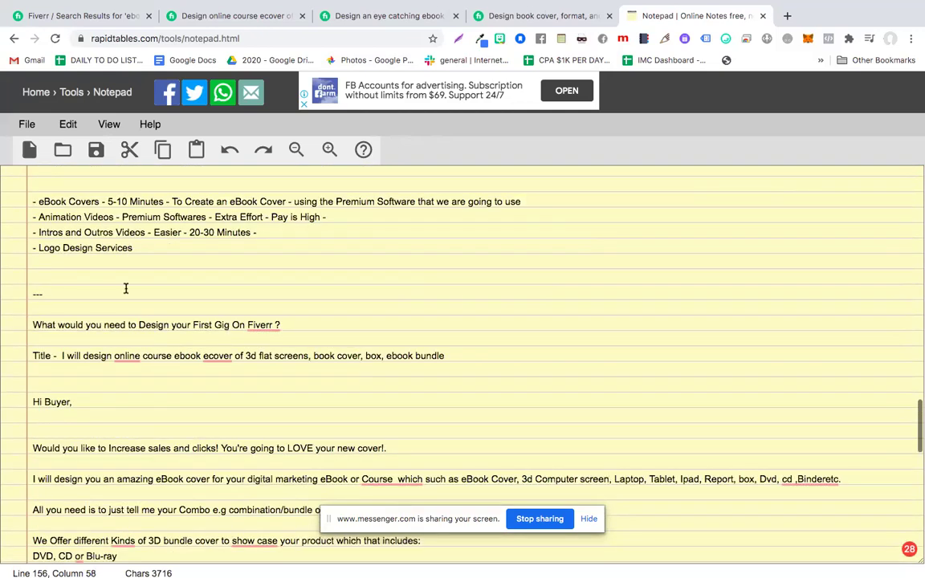
scroll(125, 288, "down", 1)
scroll(125, 288, "down", 2)
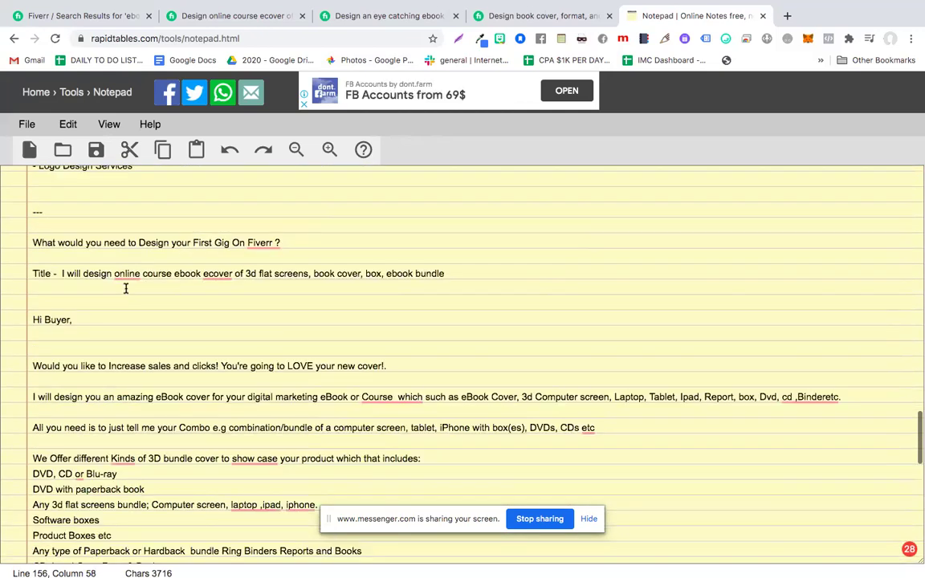
scroll(126, 288, "up", 4)
scroll(125, 288, "down", 1)
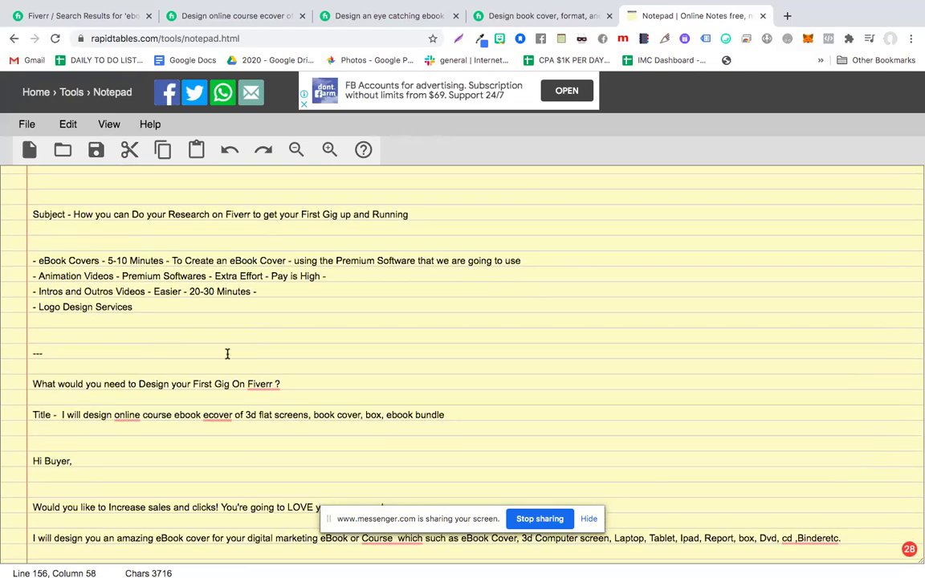
scroll(227, 354, "down", 10)
scroll(325, 233, "down", 6)
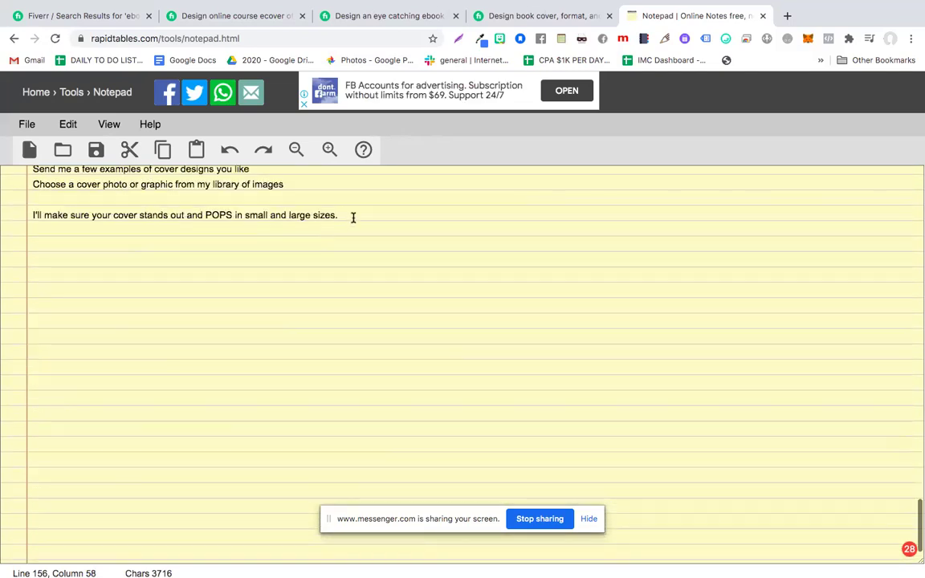
left_click(353, 217)
key("Return")
key("Return")
key("Return")
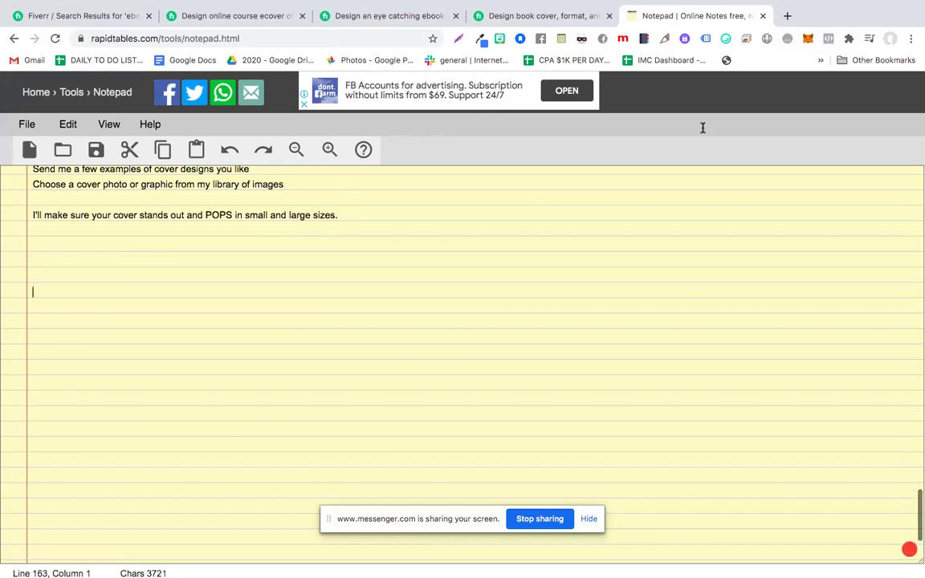
scroll(602, 179, "down", 2)
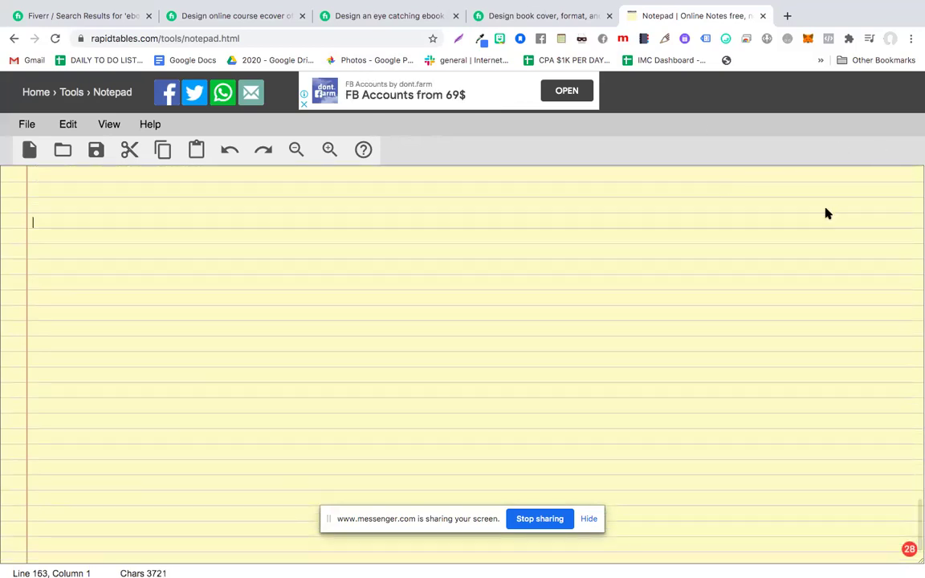